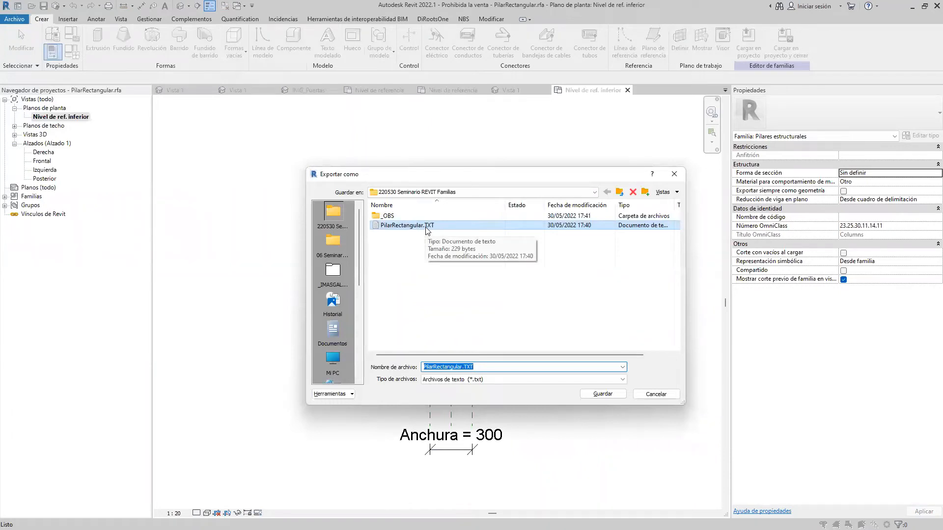
# - Export the family types as PilarRectangular.TXT, replacing the existing file, and bring up the exported text file in Notepad
pyautogui.click(603, 393)
pyautogui.click(507, 286)
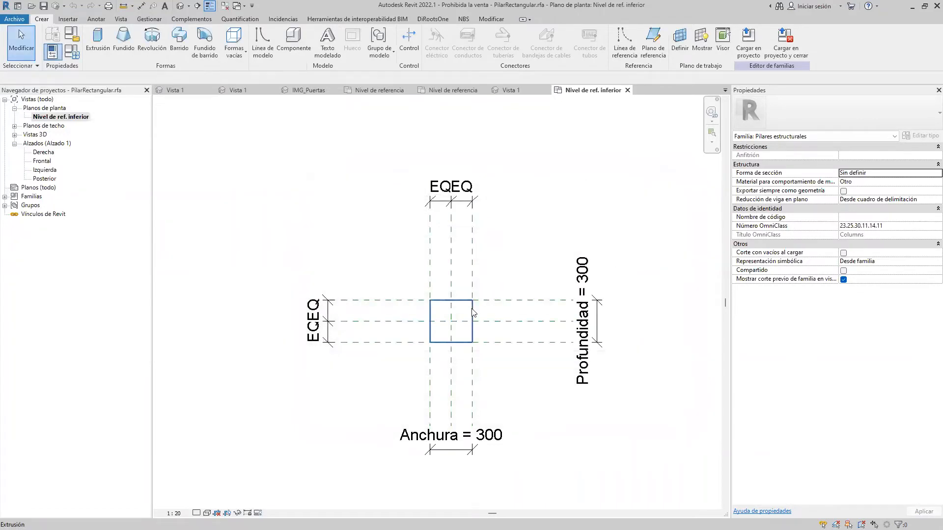
pyautogui.hotkey('alt', 'Tab')
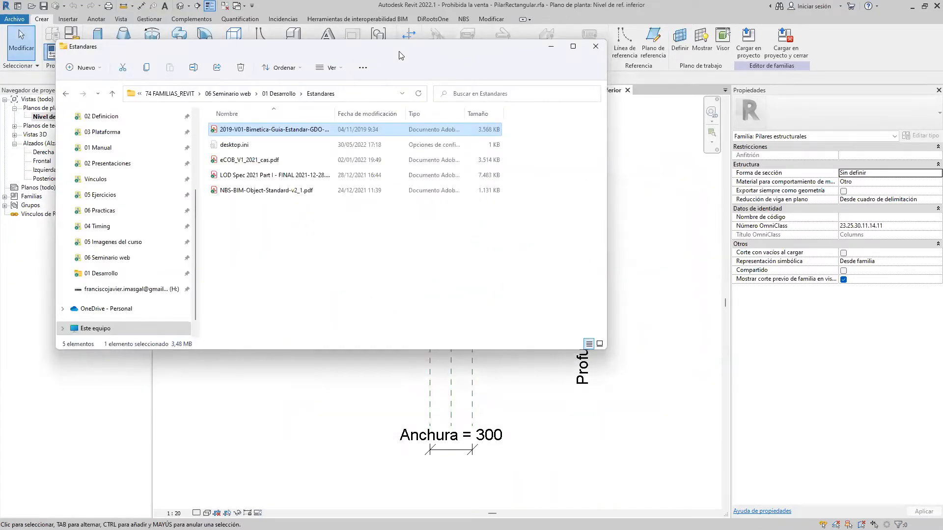
pyautogui.hotkey('alt', 'Tab')
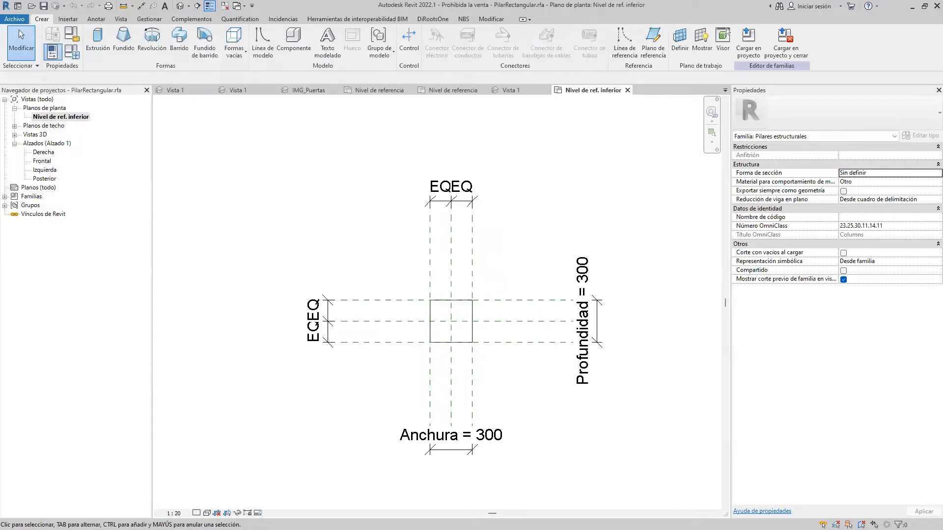
pyautogui.hotkey('alt', 'Tab')
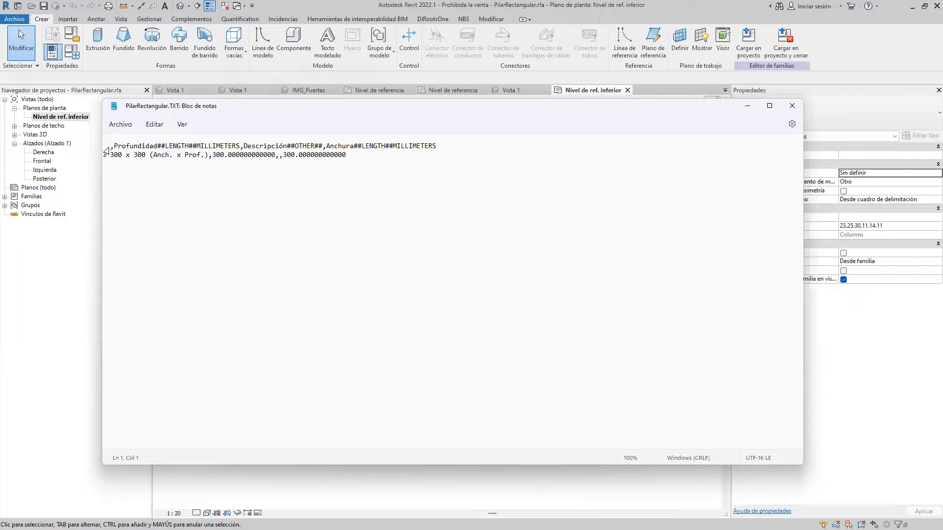
pyautogui.moveTo(170, 107); pyautogui.dragTo(235, 130)
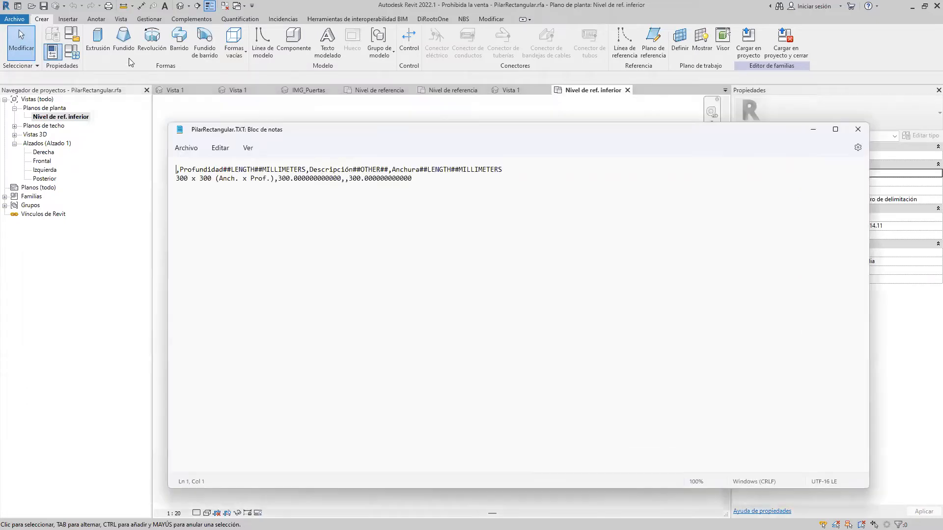
# - Compare the column family's type parameters with the Profundidad, Descripción and Anchura header entries in PilarRectangular.TXT
pyautogui.click(71, 52)
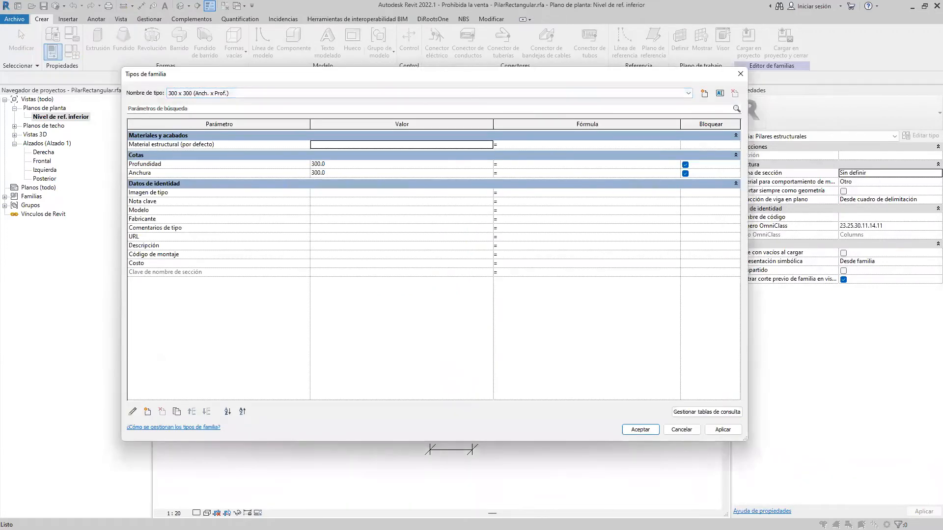
pyautogui.moveTo(283, 132); pyautogui.dragTo(302, 146)
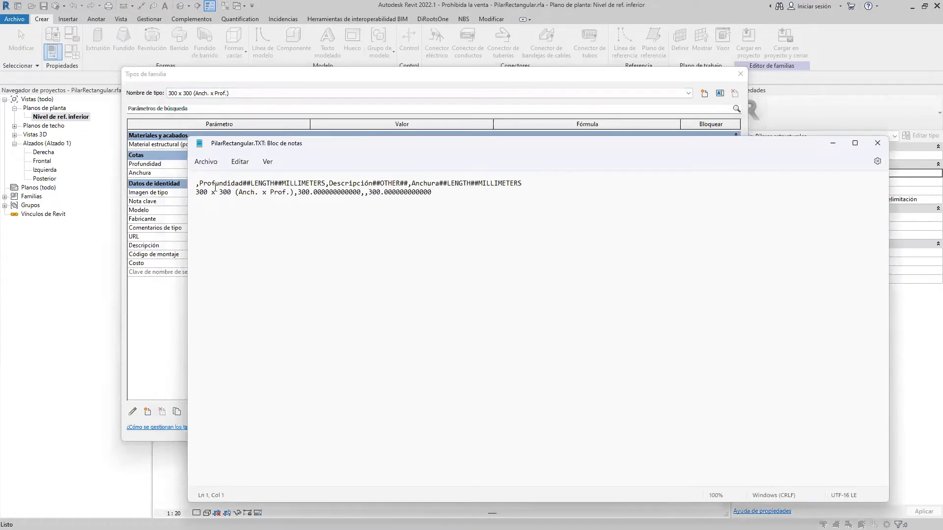
pyautogui.moveTo(201, 184); pyautogui.dragTo(317, 161)
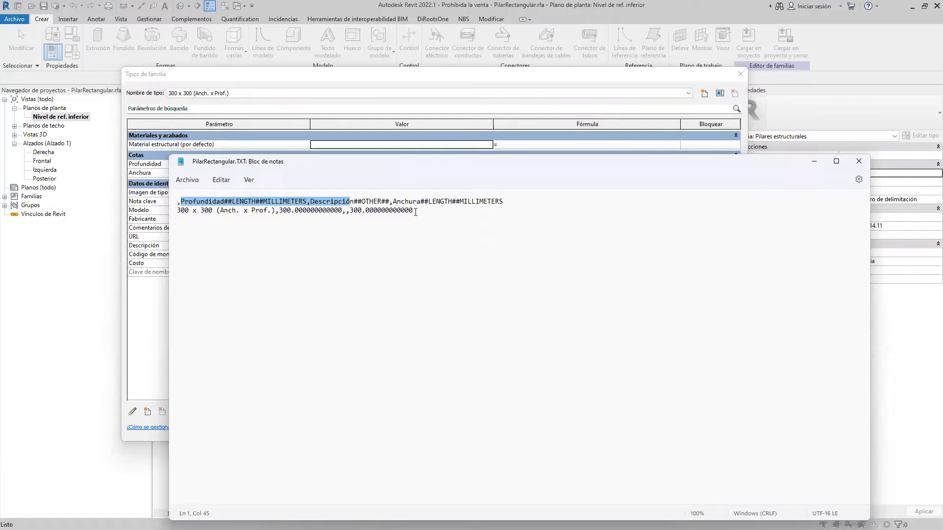
# - Duplicate the 300 x 300 (Anch. x Prof.) line onto a new line below it in the text file
pyautogui.moveTo(431, 217); pyautogui.dragTo(177, 216)
pyautogui.hotkey('ctrl', 'c')
pyautogui.click(426, 212)
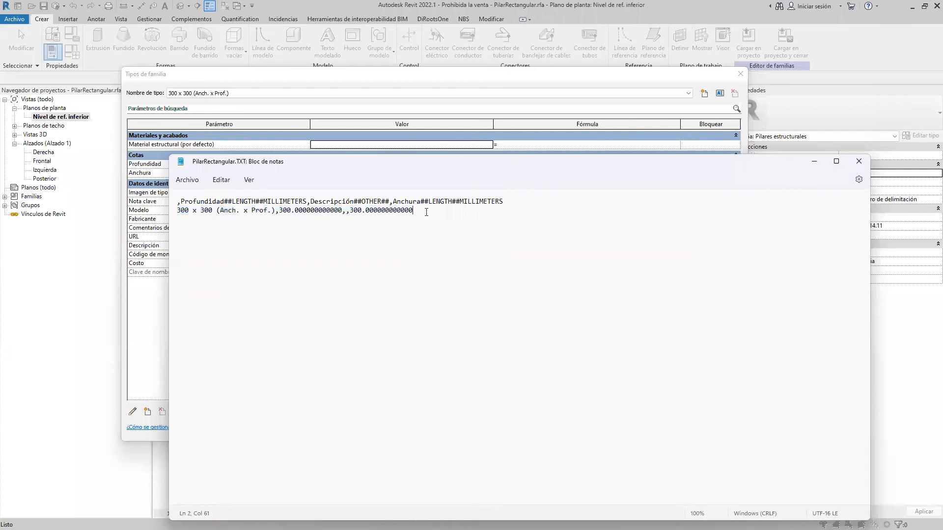
pyautogui.press('Return')
pyautogui.hotkey('ctrl', 'v')
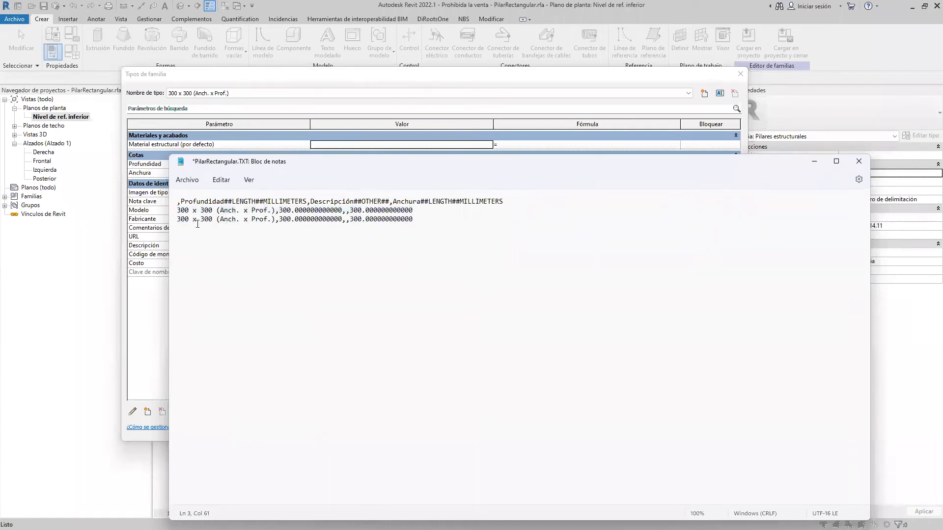
# - Edit the duplicated line to read 400 x 400 (Anch. x Prof.), with depth and width both 400.000000000000
pyautogui.press('BackSpace')
pyautogui.write('4')
pyautogui.press('BackSpace')
pyautogui.write('4')
pyautogui.click(282, 219)
pyautogui.press('BackSpace')
pyautogui.write('4')
pyautogui.click(353, 219)
pyautogui.press('BackSpace')
pyautogui.write('4')
# - Save and close PilarRectangular.TXT, and close the family types dialog in Revit
pyautogui.click(187, 179)
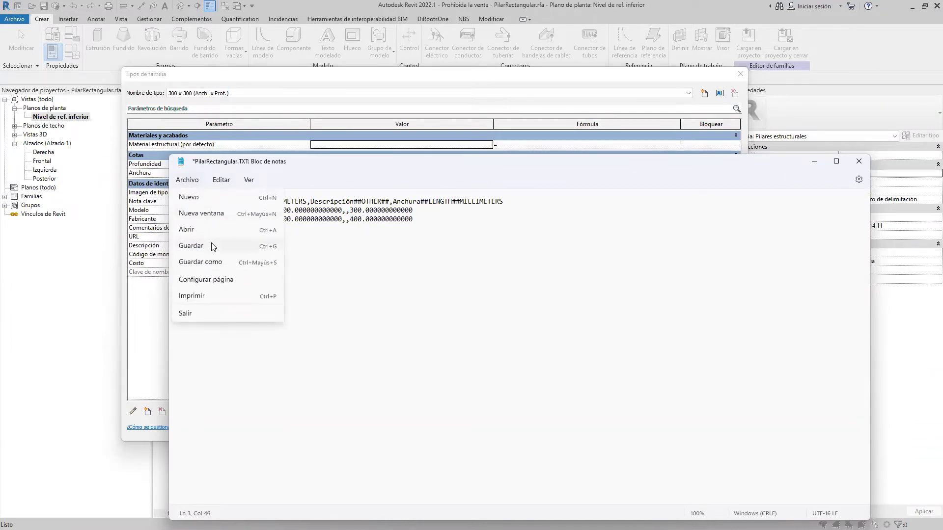
pyautogui.click(213, 247)
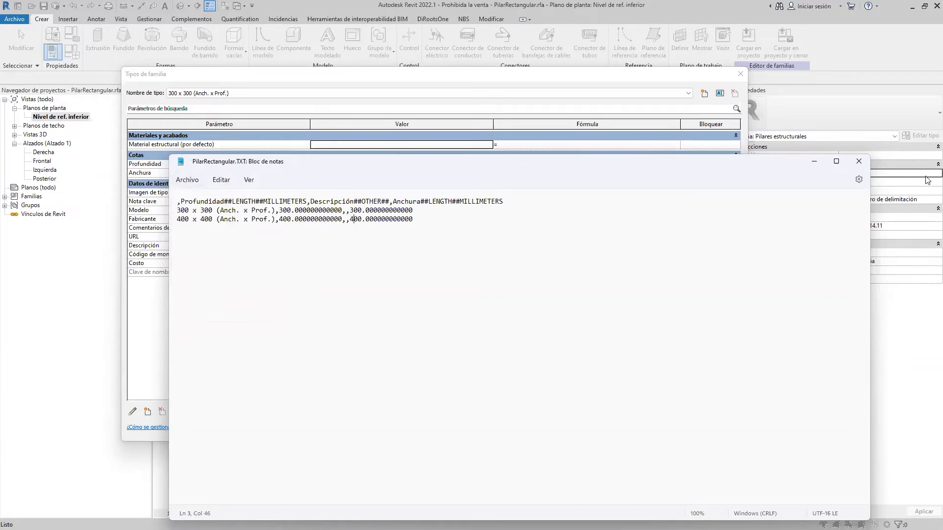
pyautogui.click(858, 161)
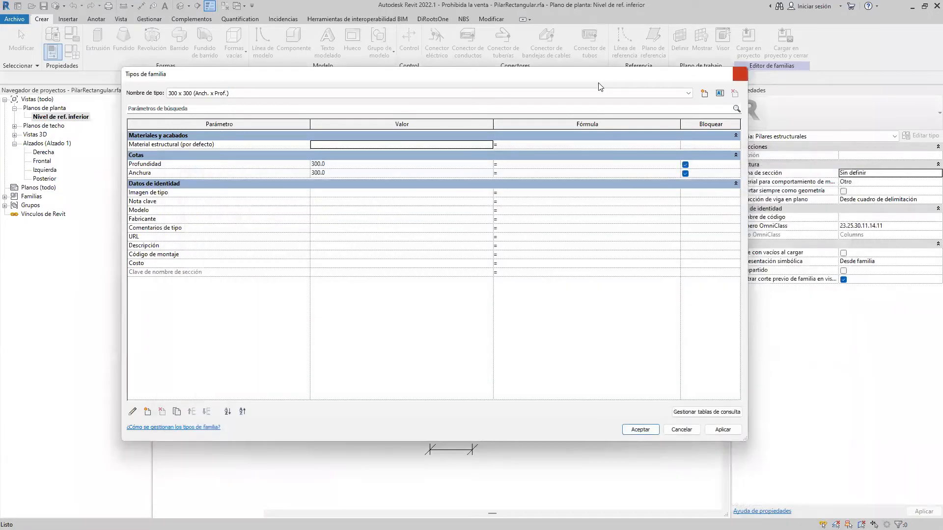
pyautogui.click(740, 74)
# - Import the family types from PilarRectangular.TXT, deleting the existing types and adding the new ones
pyautogui.click(72, 19)
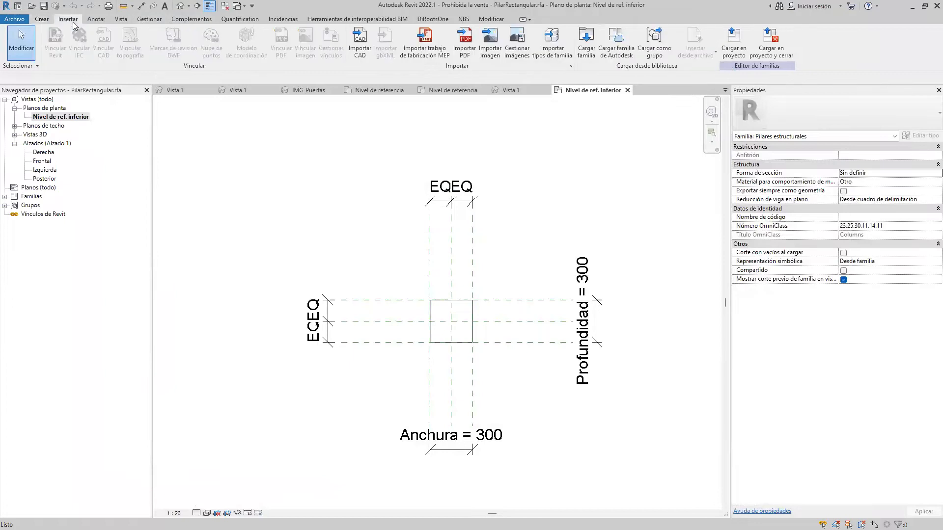
pyautogui.click(550, 54)
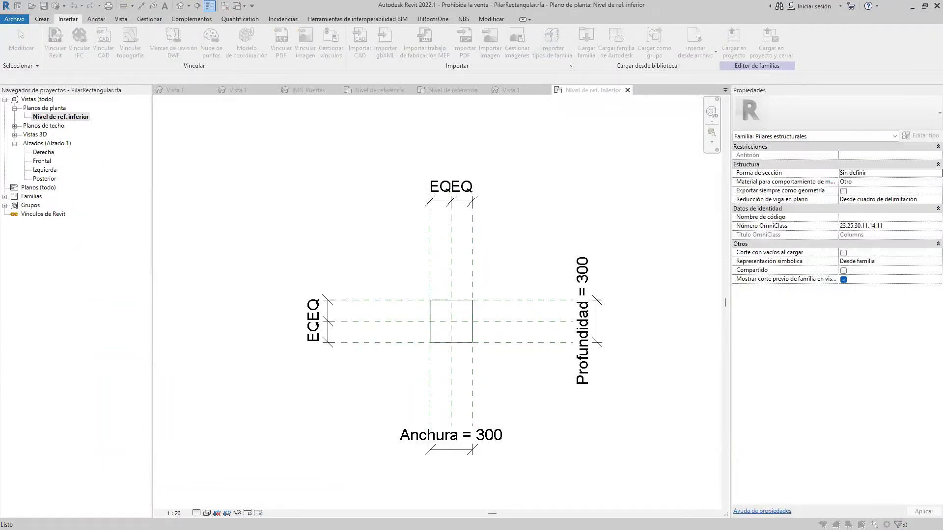
pyautogui.click(431, 248)
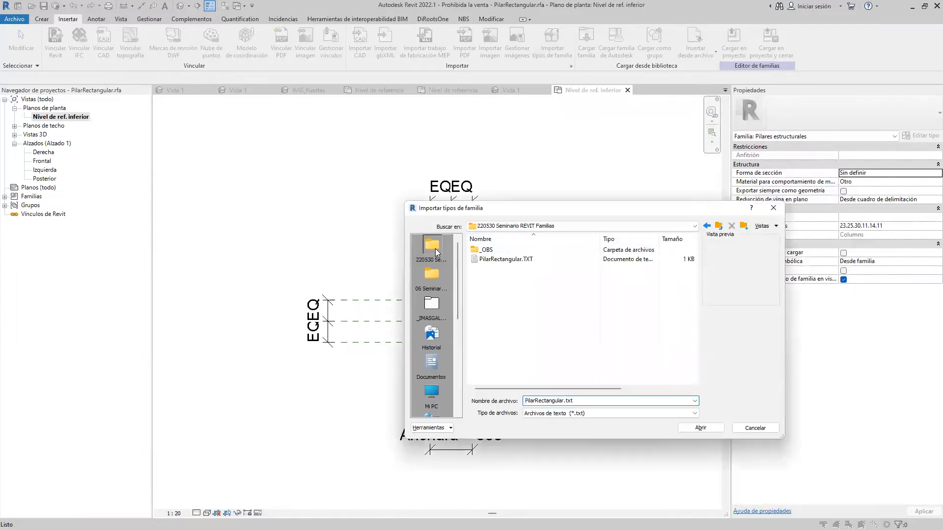
pyautogui.doubleClick(502, 261)
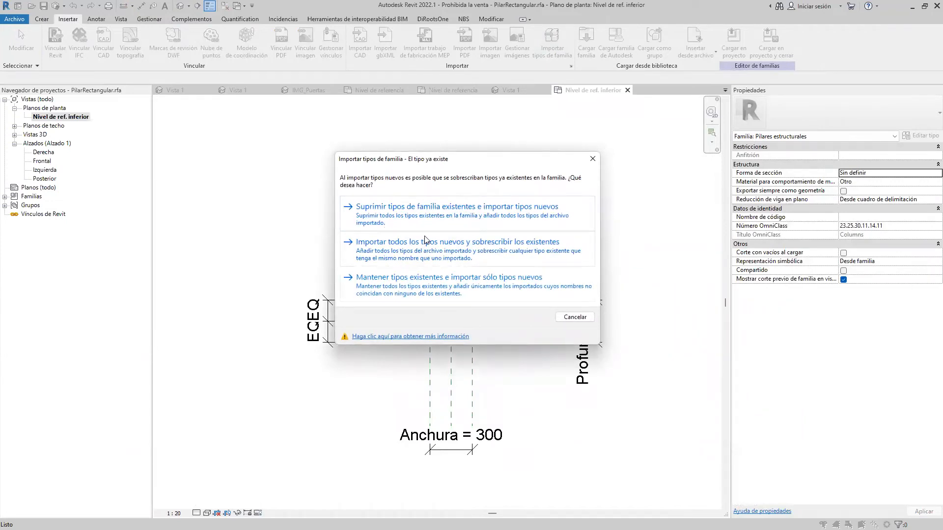
pyautogui.click(392, 223)
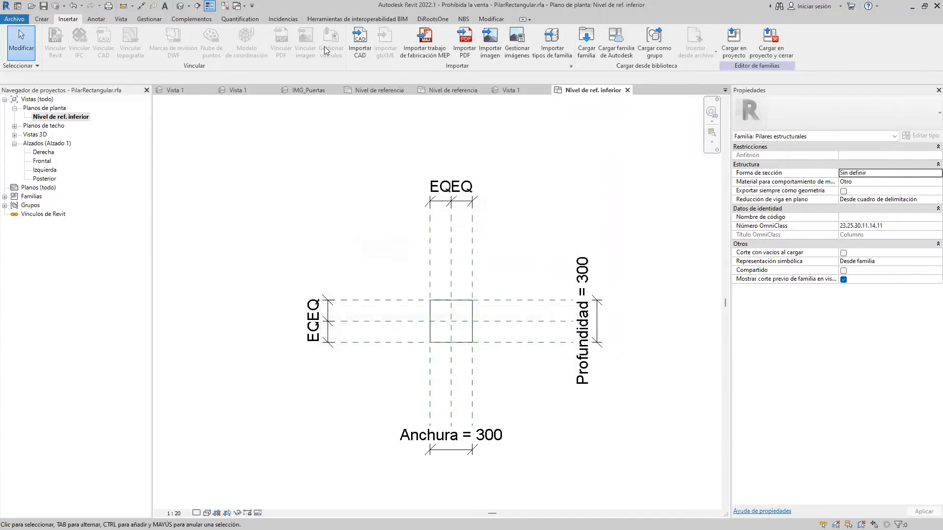
# - Check the imported 400 x 400 (Anch. x Prof.) type and its dimensions in the family types, then close them
pyautogui.click(42, 19)
pyautogui.click(52, 52)
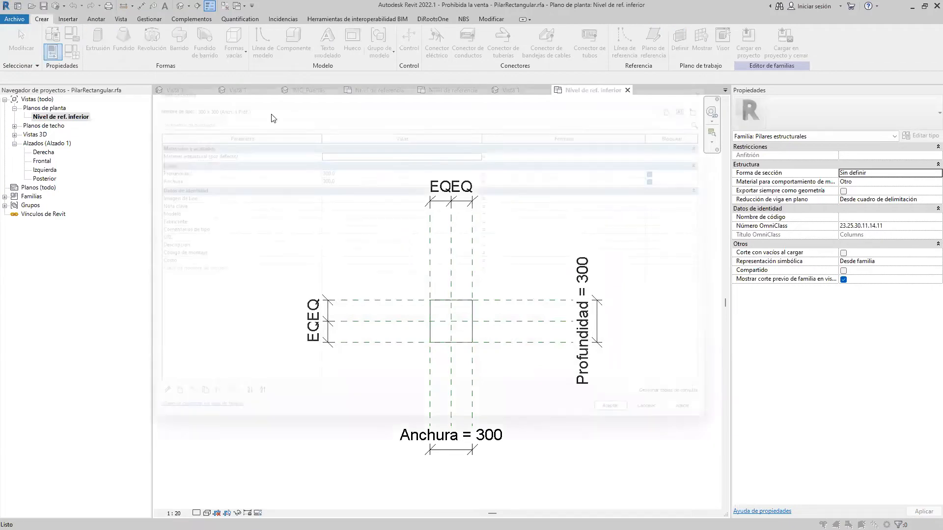
pyautogui.click(274, 98)
pyautogui.click(255, 107)
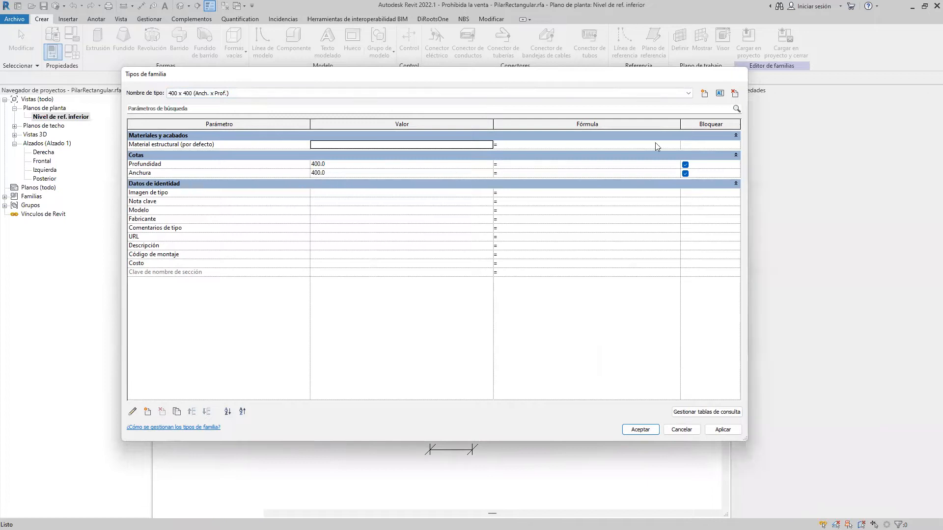
pyautogui.press('Escape')
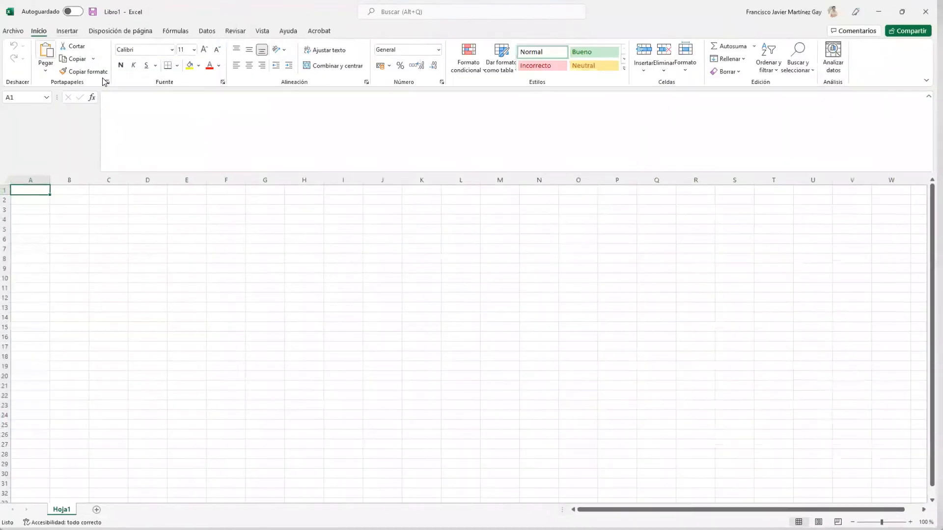
# - In Excel, open PilarRectangular.TXT from the 220530 Seminario REVIT Familias folder, with all file types listed
pyautogui.click(11, 32)
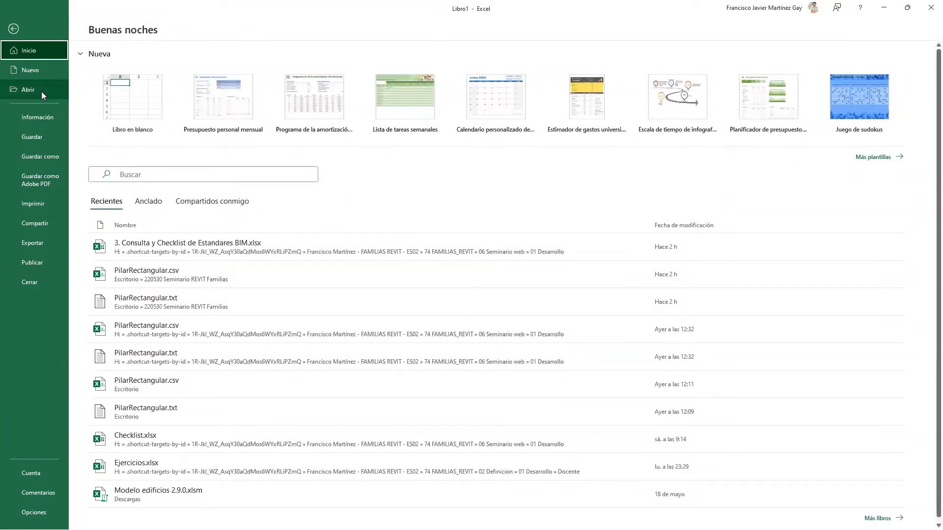
pyautogui.click(41, 92)
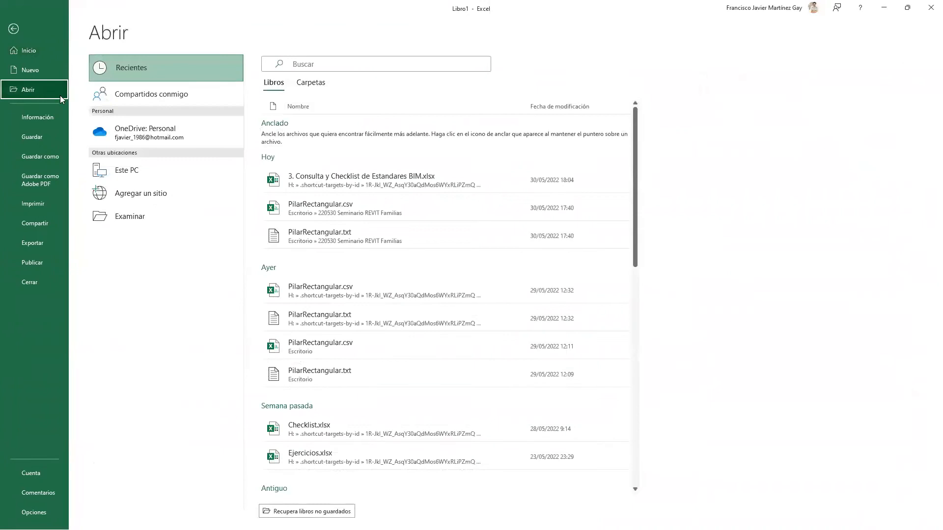
pyautogui.click(147, 218)
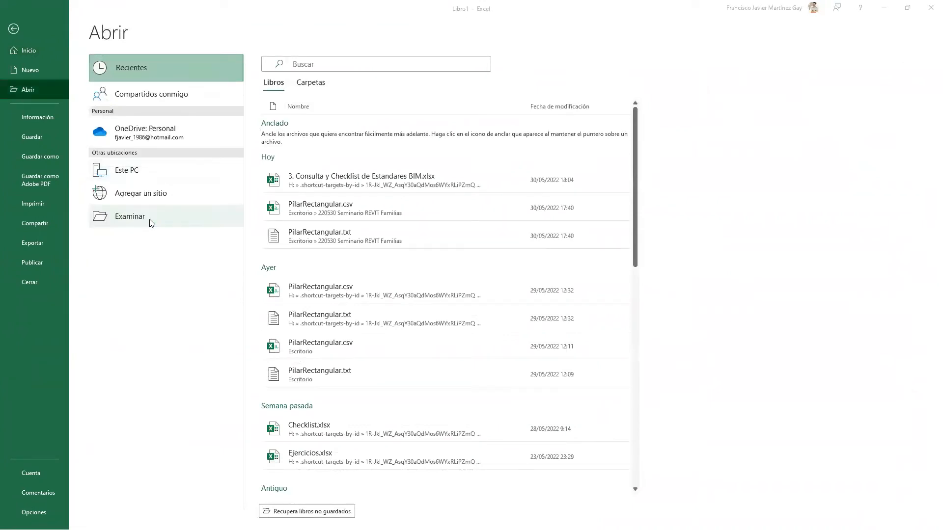
pyautogui.scroll(5, 213, 231)
pyautogui.click(196, 290)
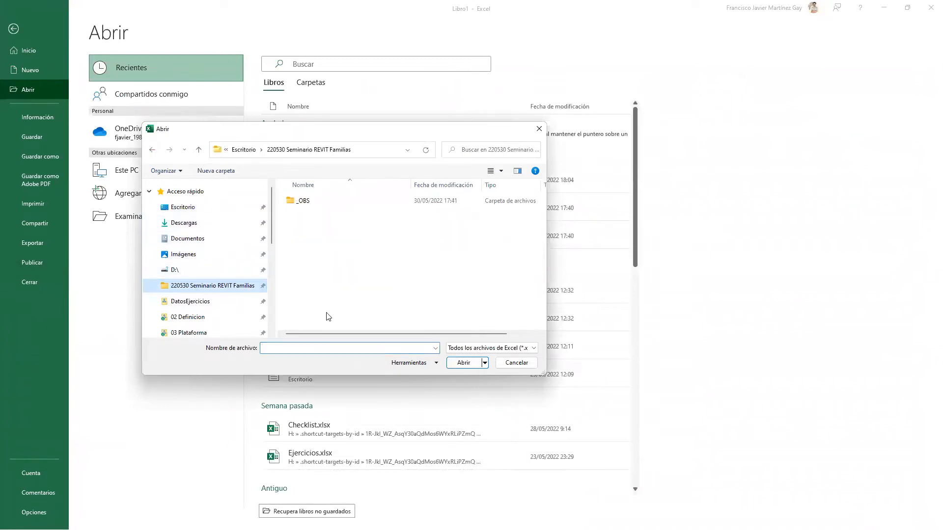
pyautogui.click(484, 348)
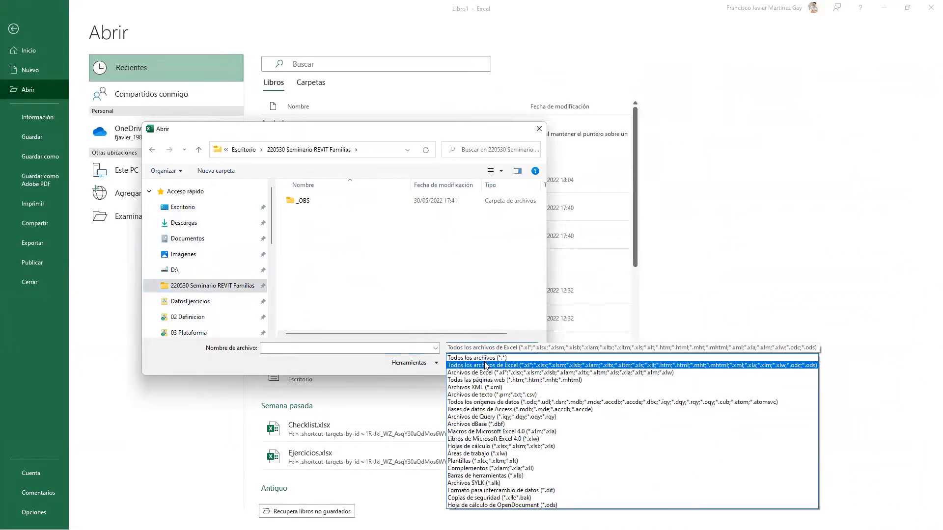
pyautogui.click(476, 358)
pyautogui.click(340, 233)
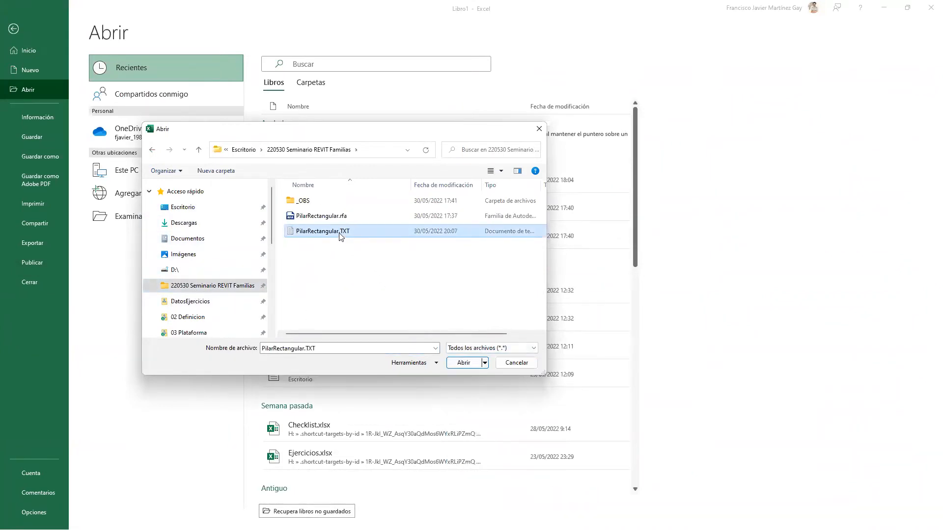
pyautogui.click(465, 363)
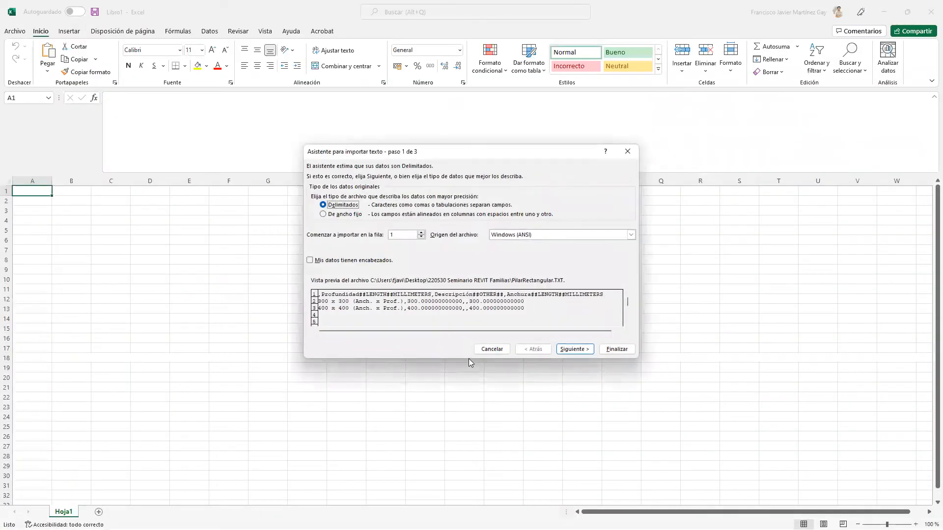
# - Treat the imported text as delimited and use the comma as the only separator instead of the tab
pyautogui.click(581, 350)
pyautogui.click(326, 208)
pyautogui.click(324, 189)
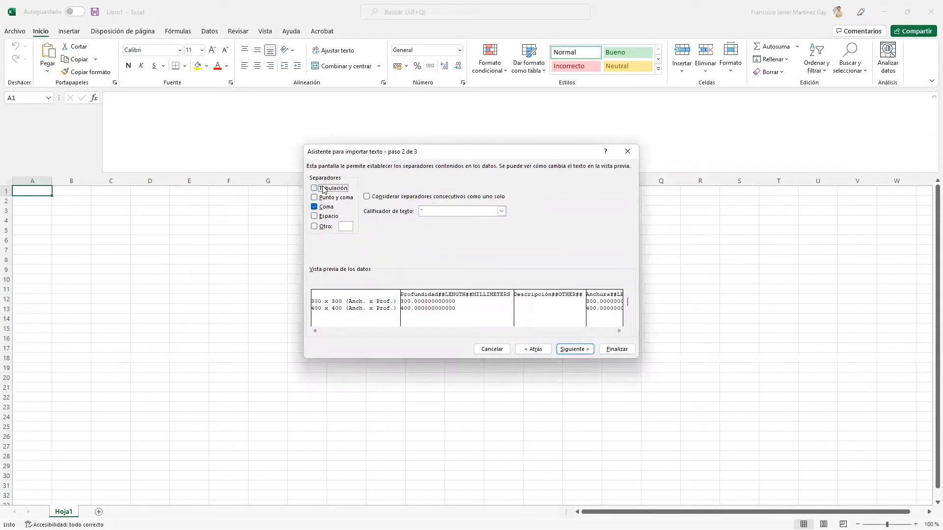
# - Set the decimal separator to a point, change the thousands separator, and finish the text import
pyautogui.click(576, 349)
pyautogui.click(518, 208)
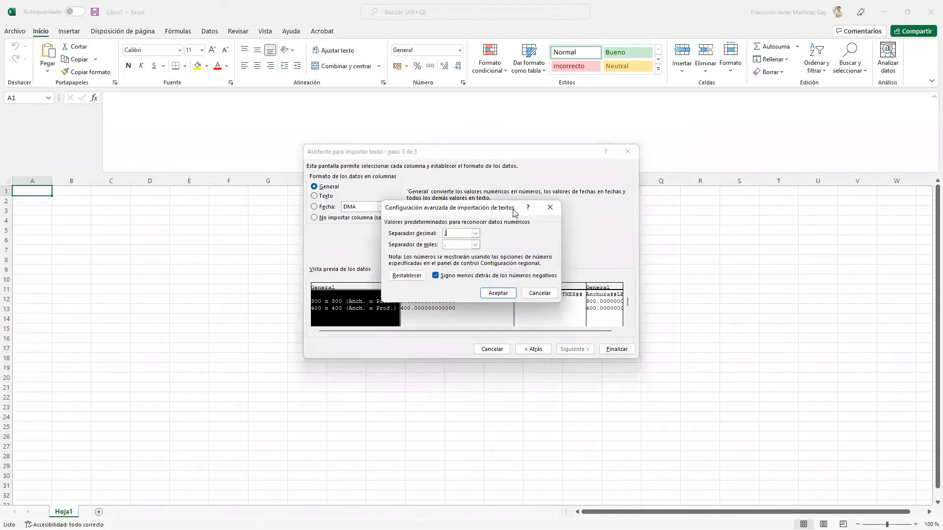
pyautogui.click(476, 234)
pyautogui.click(474, 246)
pyautogui.click(476, 245)
pyautogui.click(458, 267)
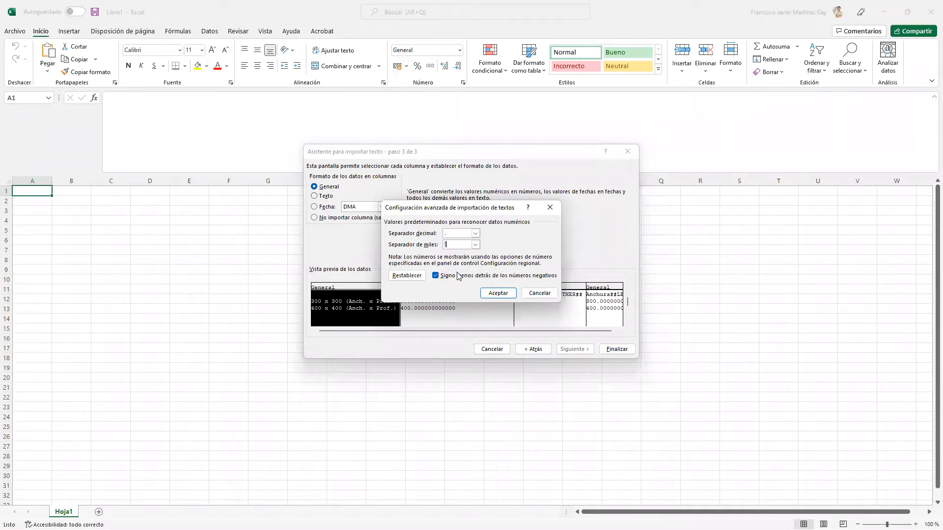
pyautogui.click(498, 294)
pyautogui.click(611, 350)
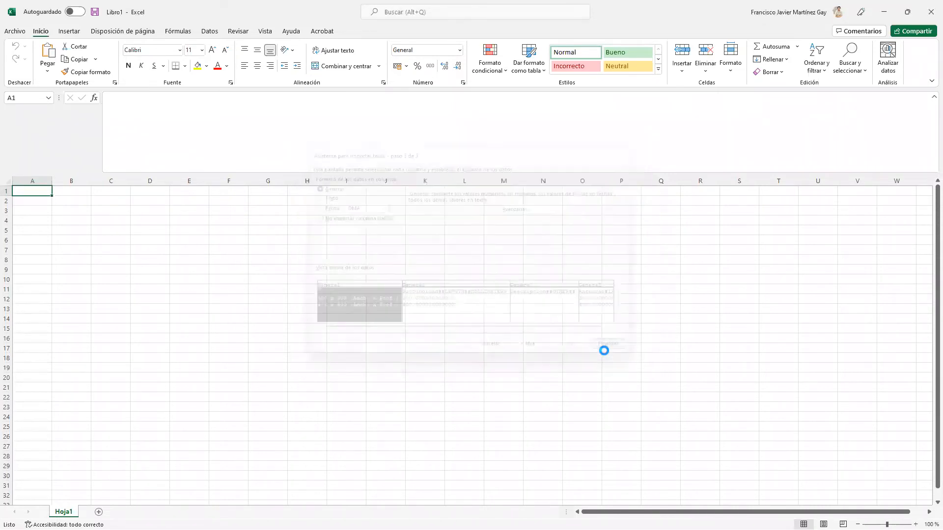
# - Autofit the width of all columns in the PilarRectangular sheet to their contents
pyautogui.click(8, 181)
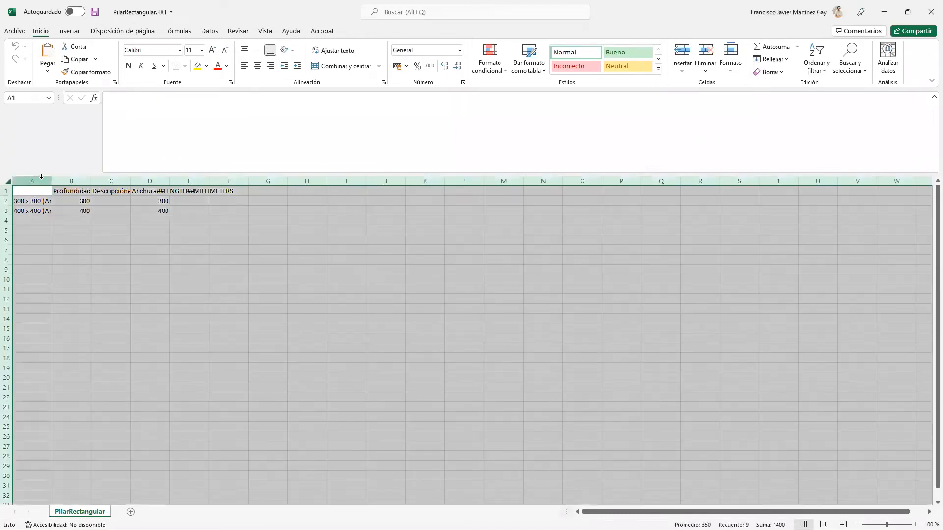
pyautogui.doubleClick(52, 181)
pyautogui.click(162, 247)
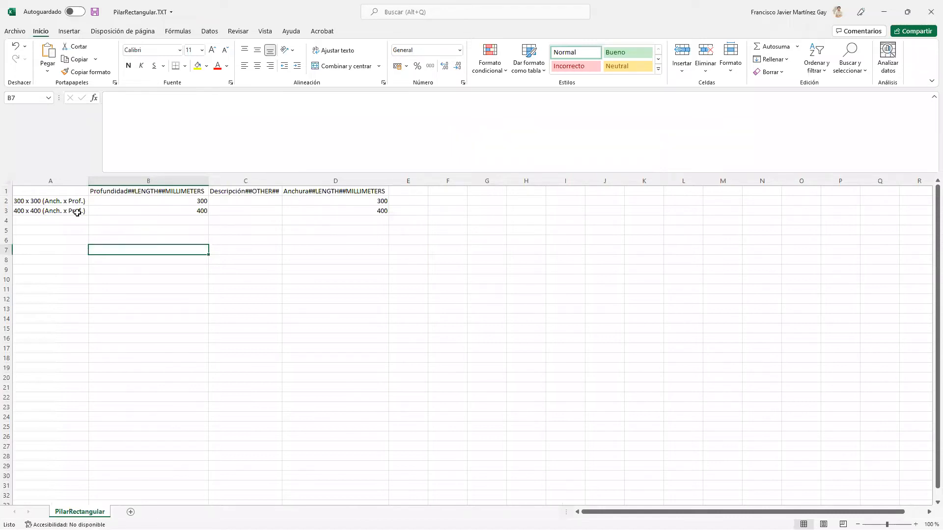
# - Copy the 400 x 400 (Anch. x Prof.) type row into rows 4 and 5 of the PilarRectangular sheet
pyautogui.moveTo(81, 211); pyautogui.dragTo(339, 209)
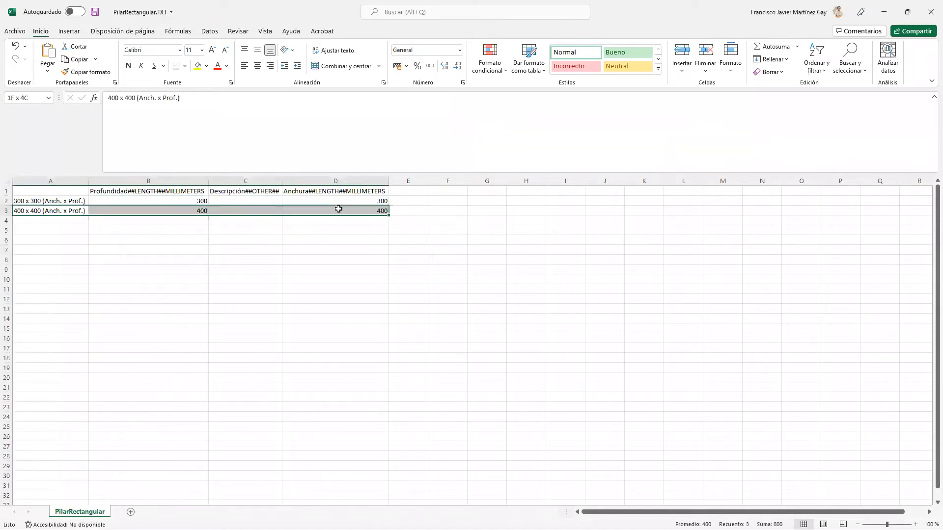
pyautogui.hotkey('ctrl', 'c')
pyautogui.moveTo(71, 221); pyautogui.dragTo(14, 220)
pyautogui.hotkey('ctrl', 'v')
# - Rename the two copied types in column A as 500 x 500 (Anch. x Prof.) and 600 x 600 (Anch. x Prof.)
pyautogui.doubleClick(18, 221)
pyautogui.write('5')
pyautogui.doubleClick(20, 231)
pyautogui.moveTo(19, 230); pyautogui.dragTo(15, 230)
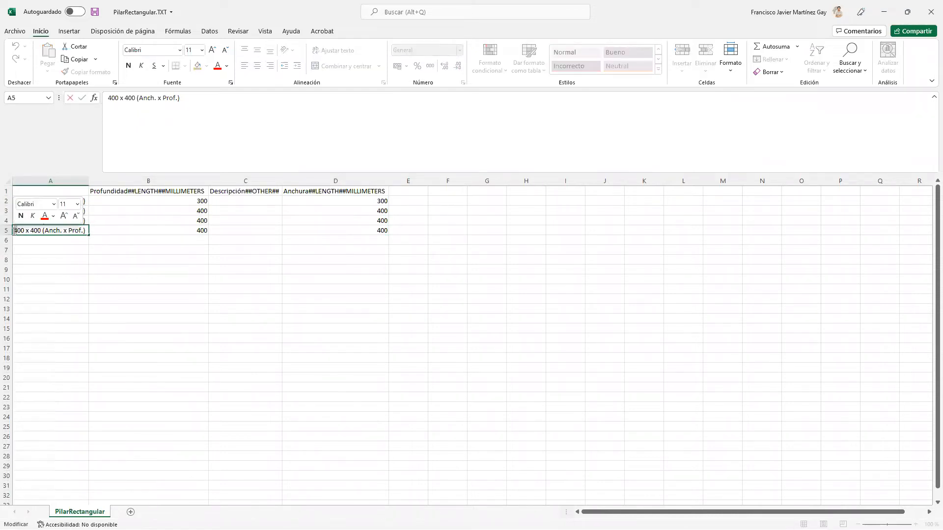
pyautogui.write('6')
pyautogui.write('6')
pyautogui.moveTo(32, 230); pyautogui.dragTo(35, 220)
pyautogui.doubleClick(62, 221)
pyautogui.write('5')
# - Set both Profundidad and Anchura of the 500 x 500 type to 500
pyautogui.click(137, 220)
pyautogui.write('500')
pyautogui.press('Tab')
pyautogui.press('Tab')
pyautogui.press('Tab')
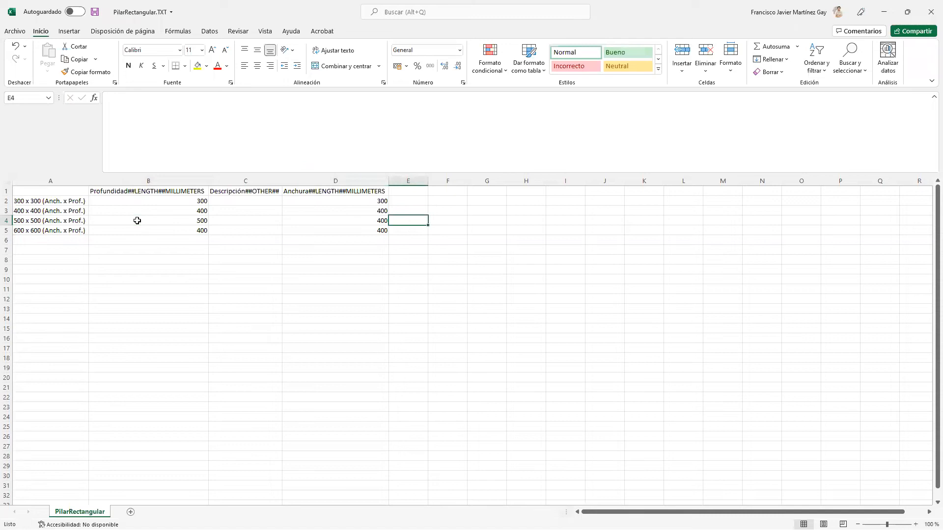
pyautogui.click(321, 220)
pyautogui.write('500')
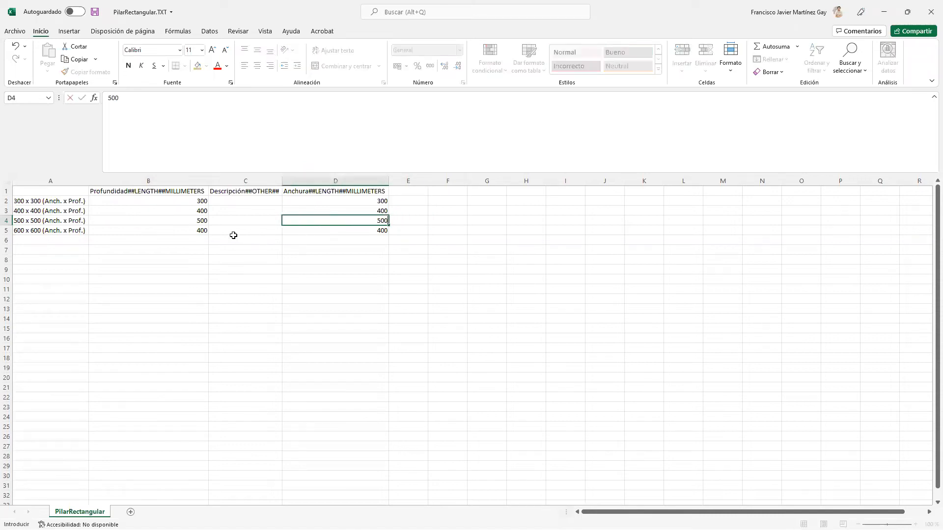
# - Set both Profundidad and Anchura of the 600 x 600 type to 600
pyautogui.click(192, 231)
pyautogui.write('600')
pyautogui.press('Tab')
pyautogui.press('Tab')
pyautogui.write('600')
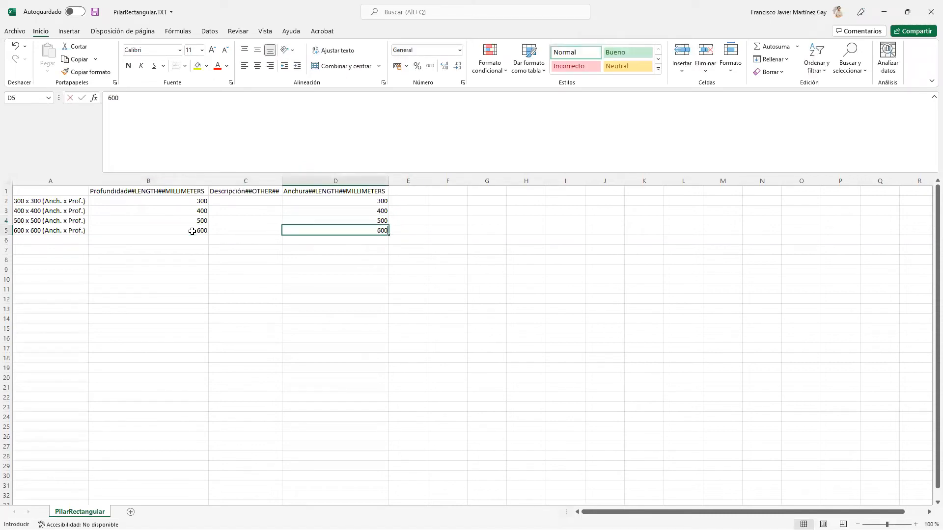
pyautogui.click(199, 259)
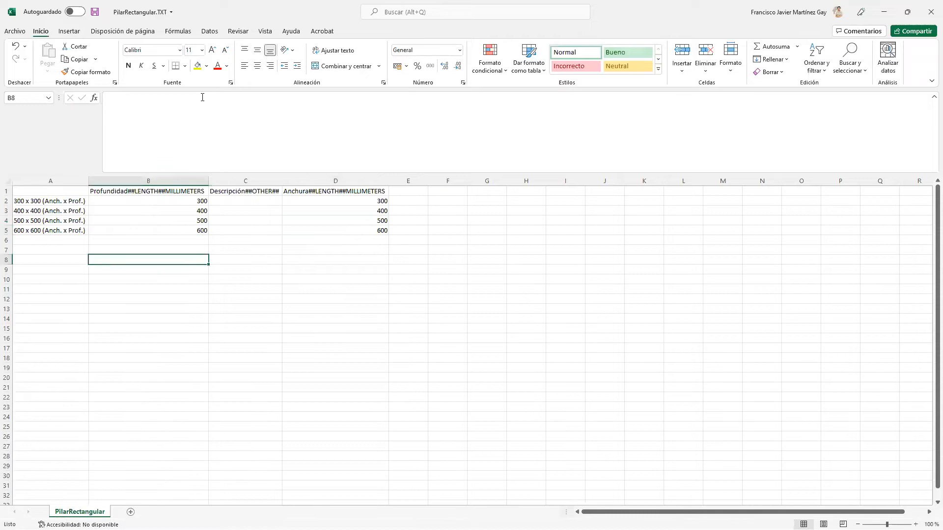
# - Save a copy of the sheet as PilarRectangular.csv in comma-delimited CSV format in the 220530 Seminario REVIT Familias folder
pyautogui.click(24, 36)
pyautogui.click(51, 156)
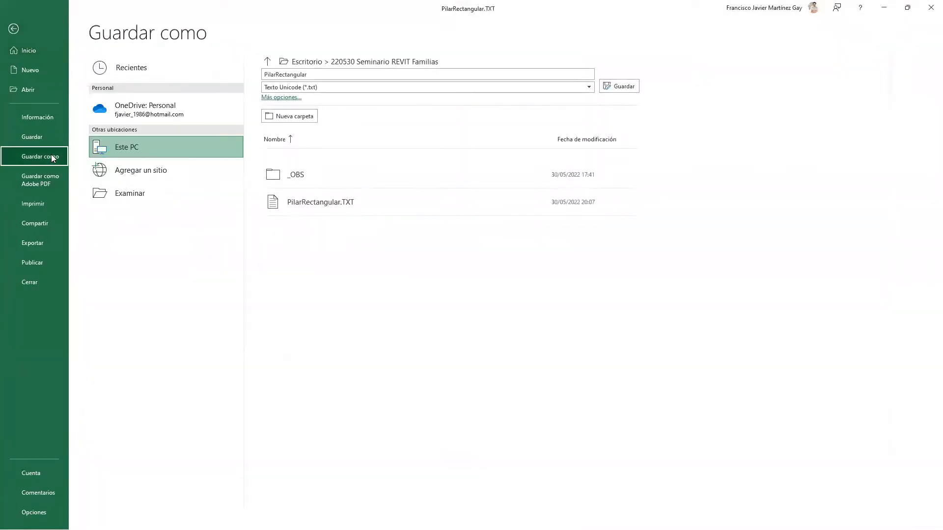
pyautogui.click(123, 190)
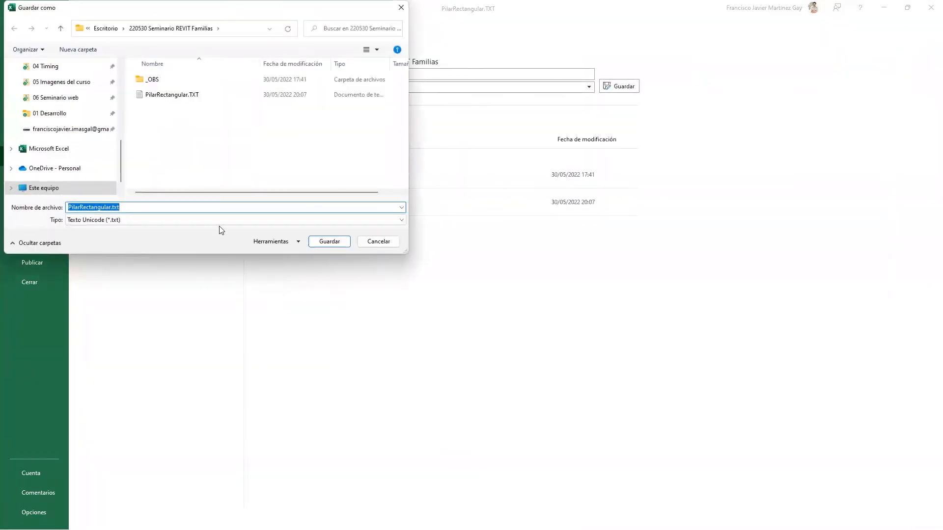
pyautogui.click(221, 221)
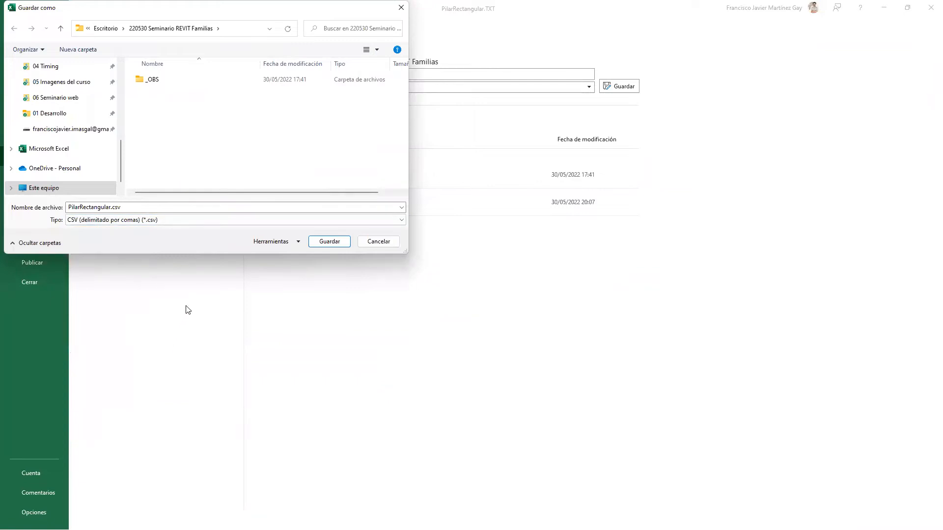
pyautogui.click(329, 241)
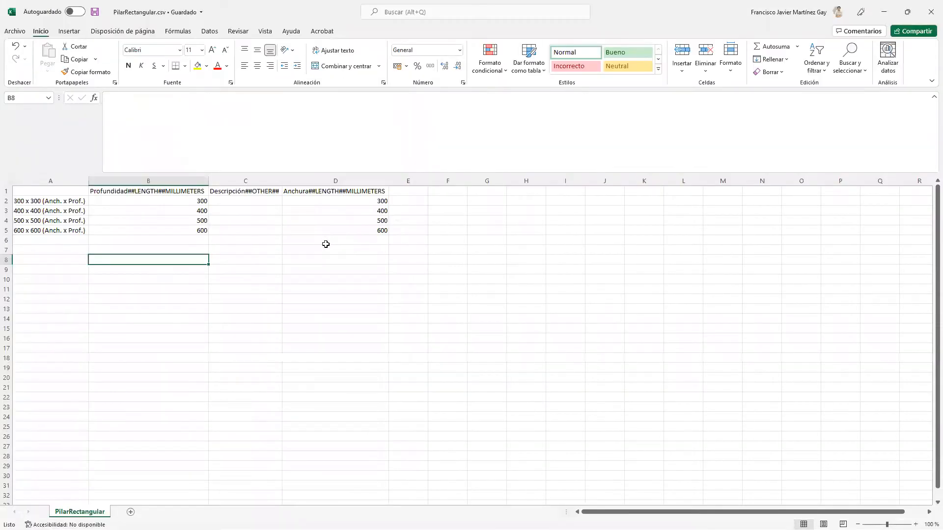
# - In File Explorer, move the old PilarRectangular.TXT into the _OBS folder
pyautogui.hotkey('alt', 'Tab')
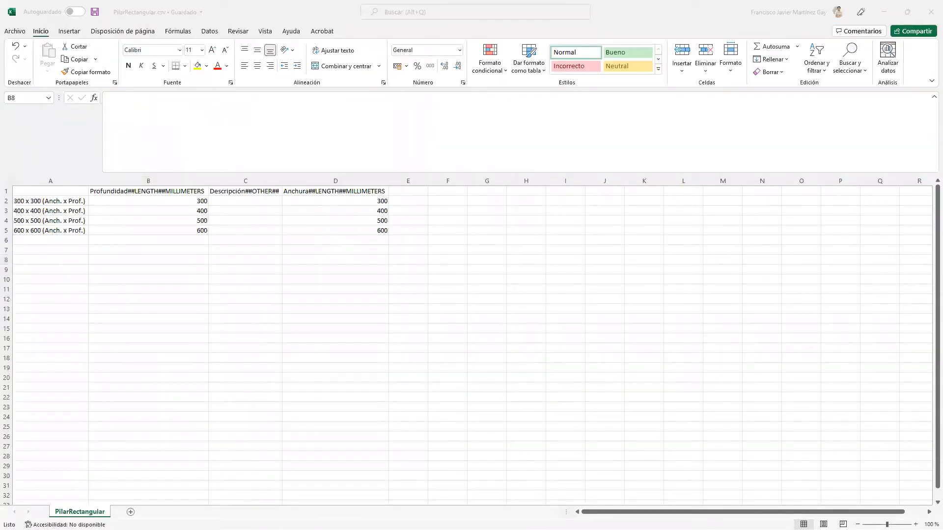
pyautogui.moveTo(0, 5); pyautogui.dragTo(206, 1)
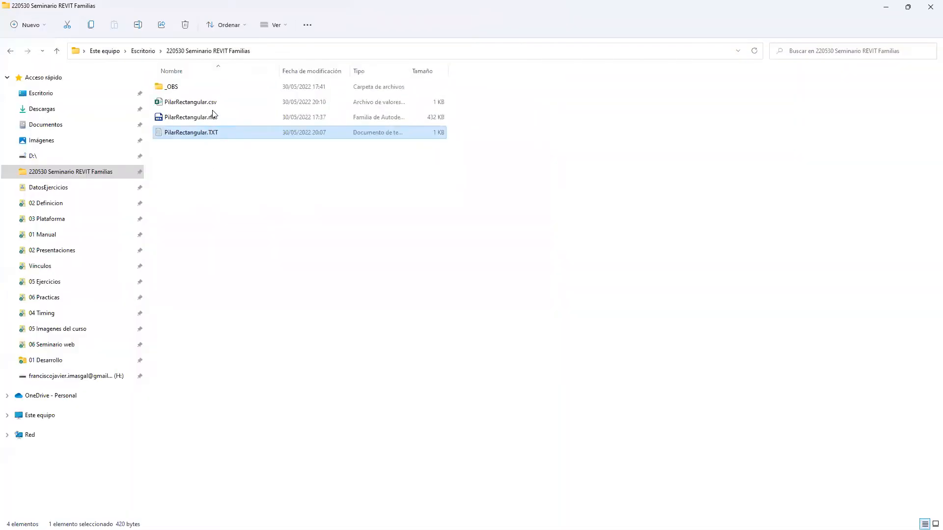
pyautogui.click(216, 102)
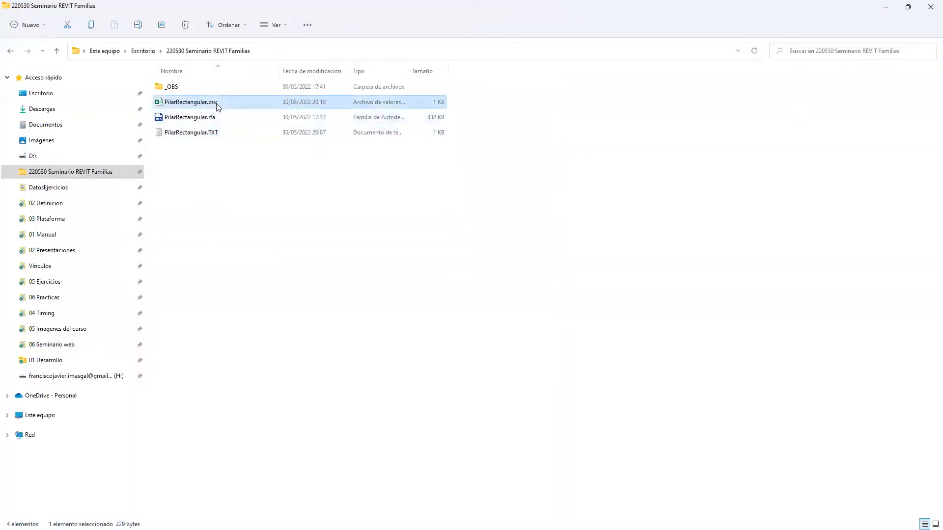
pyautogui.click(214, 129)
pyautogui.moveTo(200, 138); pyautogui.dragTo(177, 87)
pyautogui.press('Return')
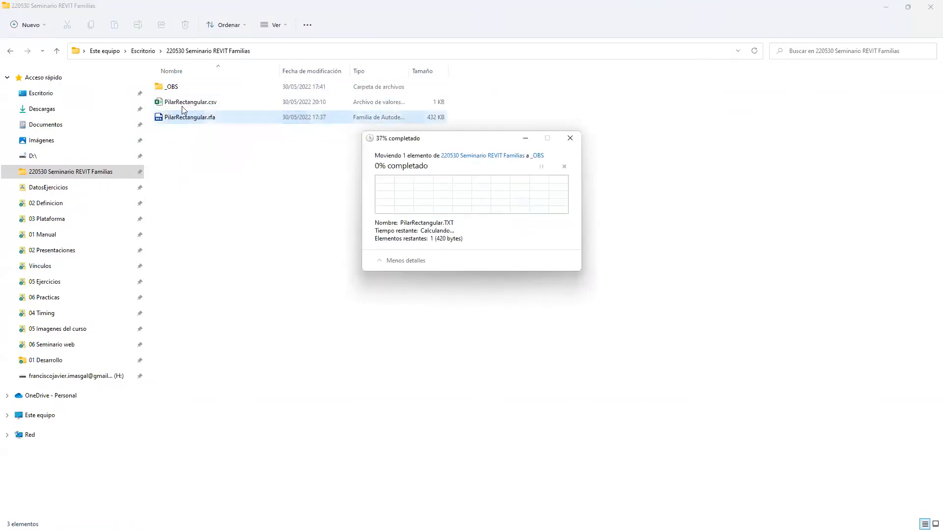
# - Try to change the extension of PilarRectangular.csv to txt
pyautogui.click(185, 102)
pyautogui.click(189, 102)
pyautogui.click(216, 102)
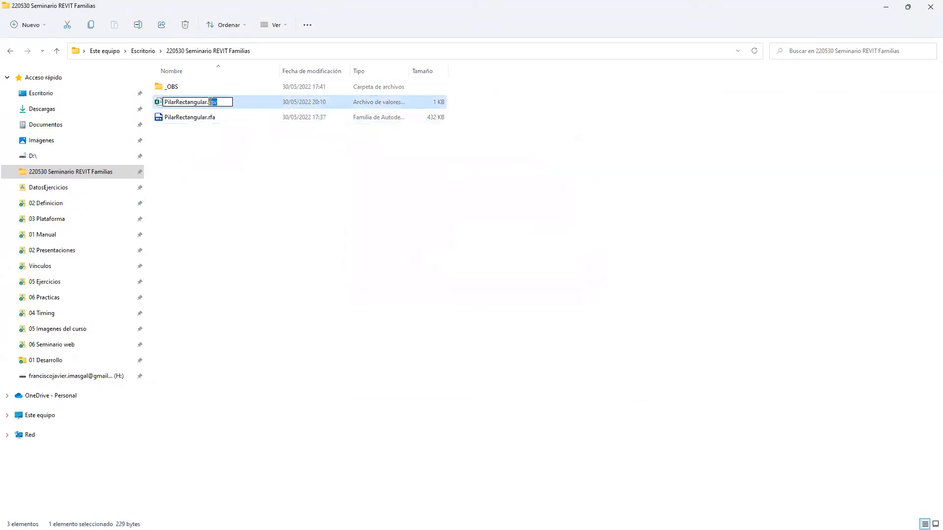
pyautogui.press('BackSpace')
pyautogui.press('BackSpace')
pyautogui.press('BackSpace')
pyautogui.write('txt')
pyautogui.press('Return')
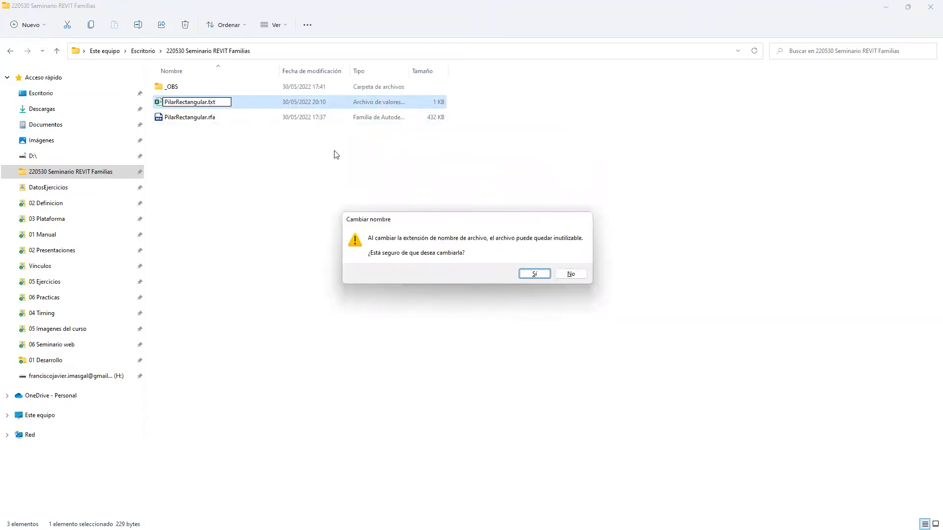
pyautogui.click(549, 274)
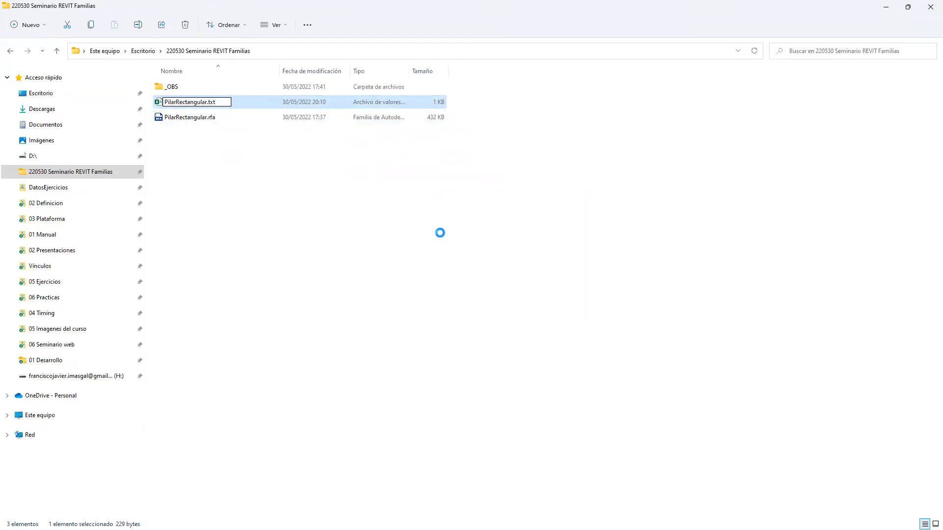
pyautogui.press('Escape')
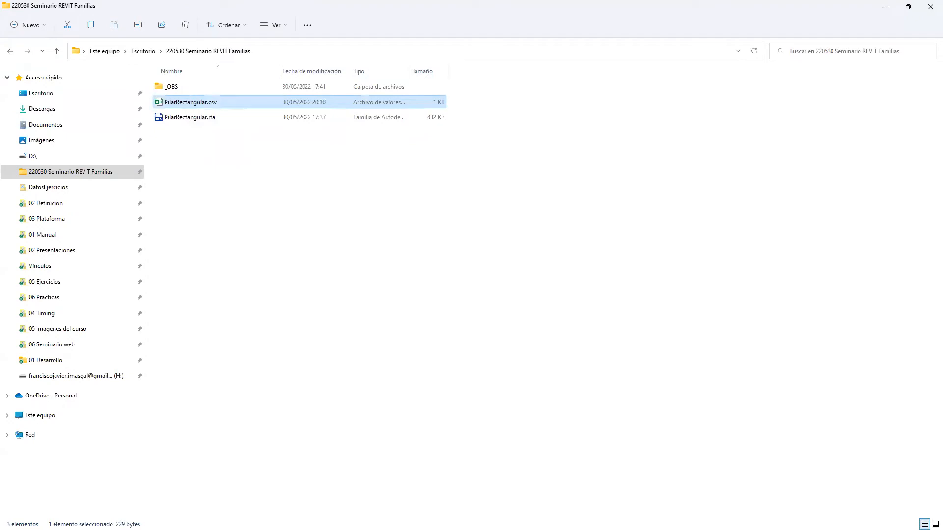
# - Rename PilarRectangular.csv as PilarRectangular.txt and accept the extension change
pyautogui.hotkey('alt', 'Tab')
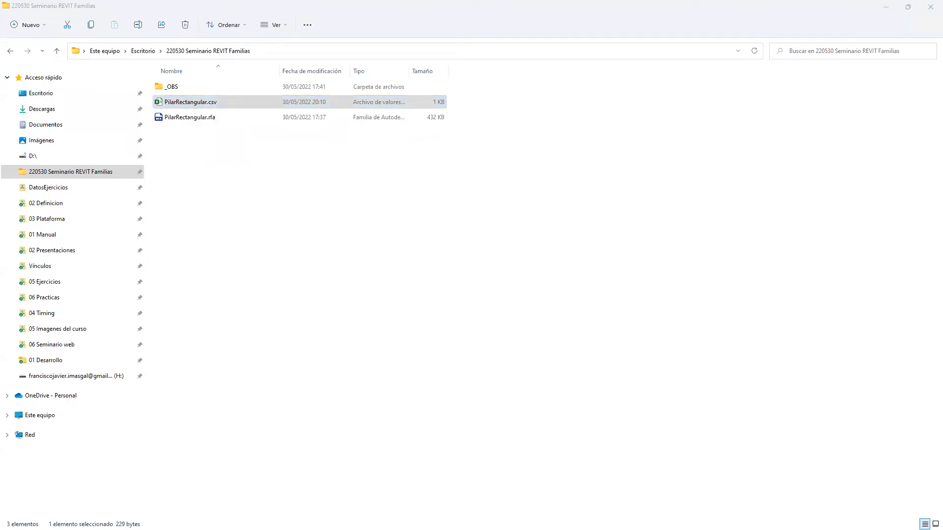
pyautogui.click(216, 102)
pyautogui.click(224, 102)
pyautogui.press('BackSpace')
pyautogui.press('BackSpace')
pyautogui.press('BackSpace')
pyautogui.write('txt')
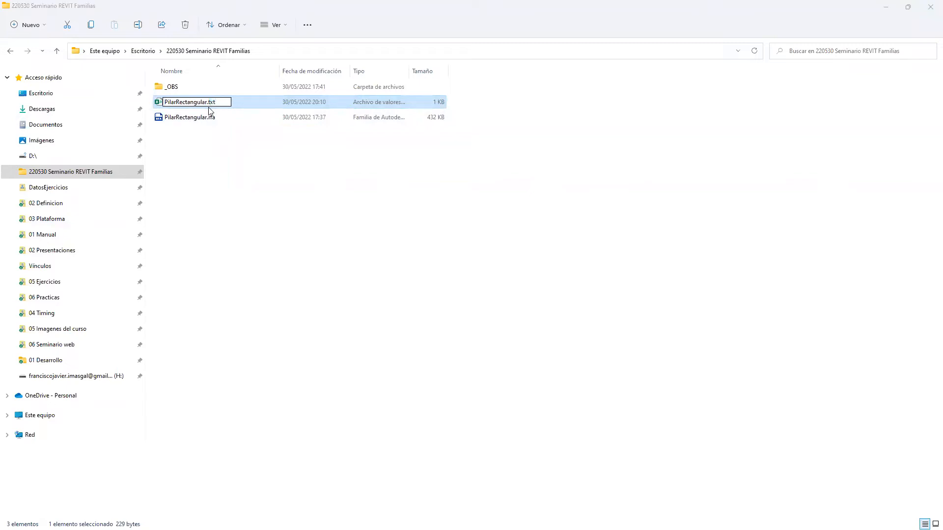
pyautogui.press('Return')
pyautogui.click(534, 274)
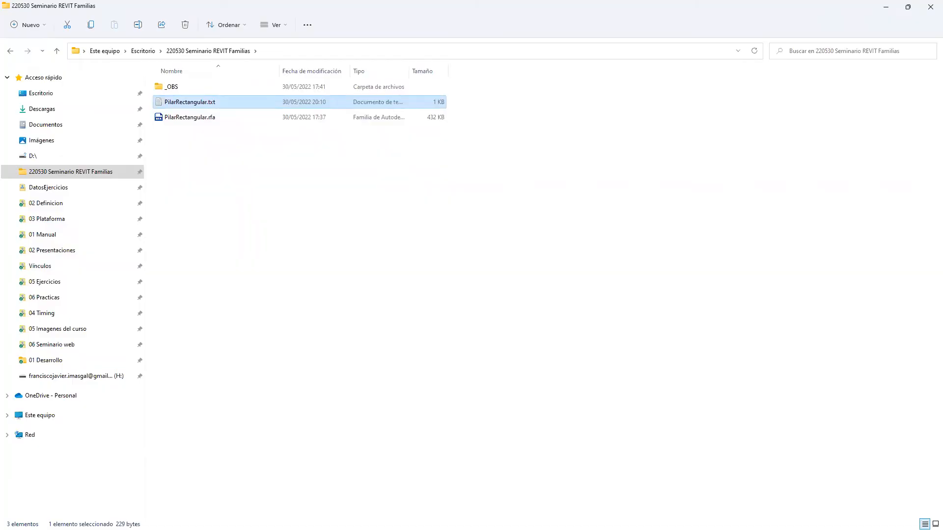
# - Switch to Revit and import the family types from PilarRectangular.txt in the 220530 Seminario REVIT Familias folder
pyautogui.hotkey('alt', 'Tab')
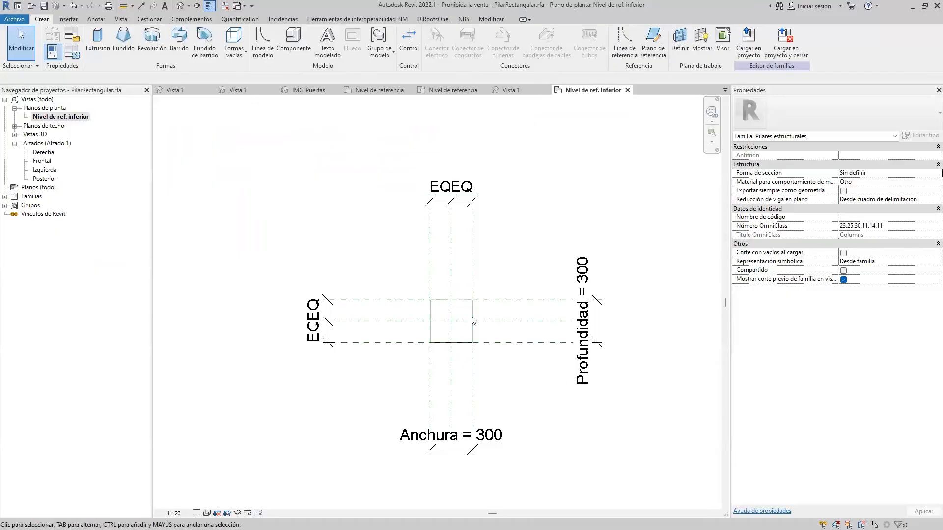
pyautogui.click(60, 20)
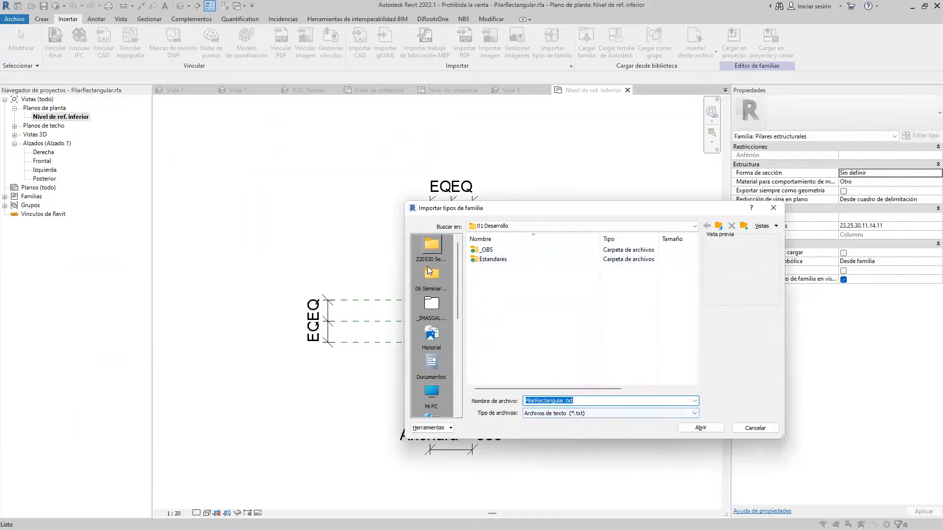
pyautogui.click(429, 256)
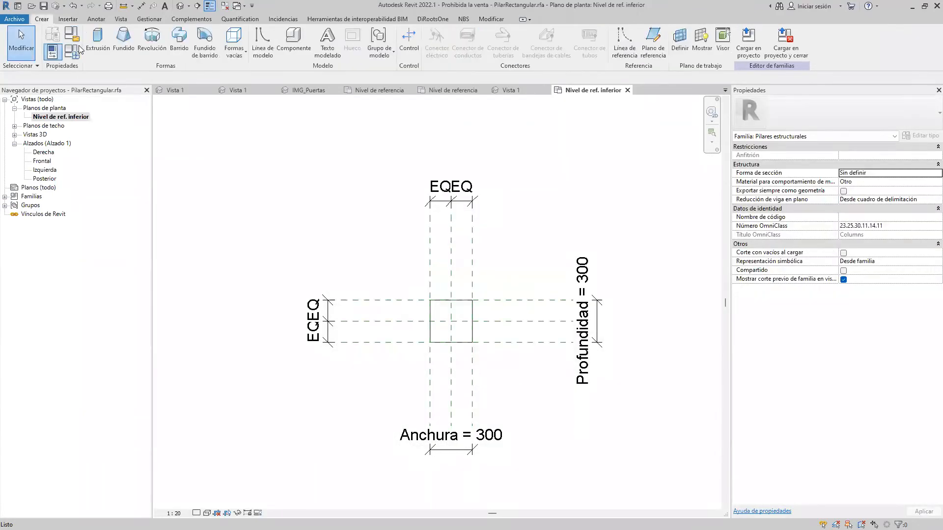
# - Check the Profundidad and Anchura values of the 500 x 500 and 600 x 600 family types, and close the types dialog
pyautogui.click(79, 49)
pyautogui.click(285, 93)
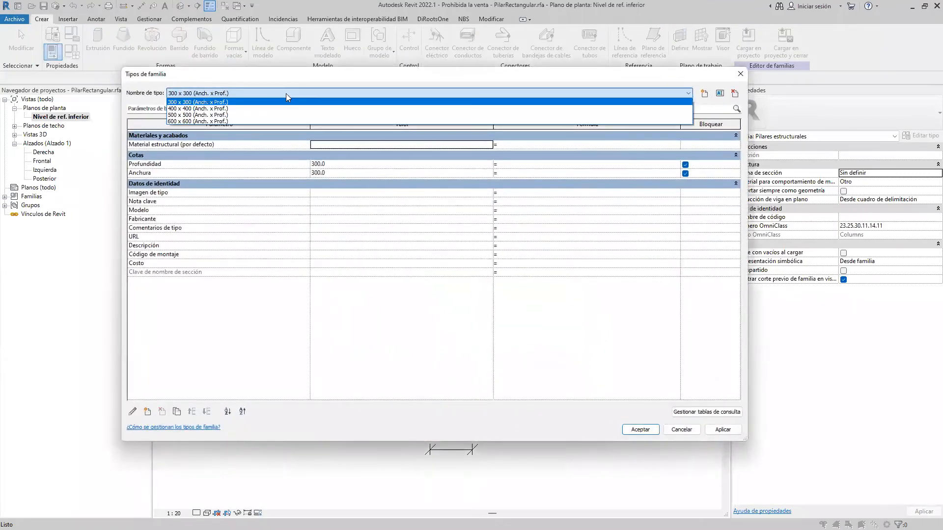
pyautogui.click(231, 115)
pyautogui.click(186, 94)
pyautogui.click(186, 121)
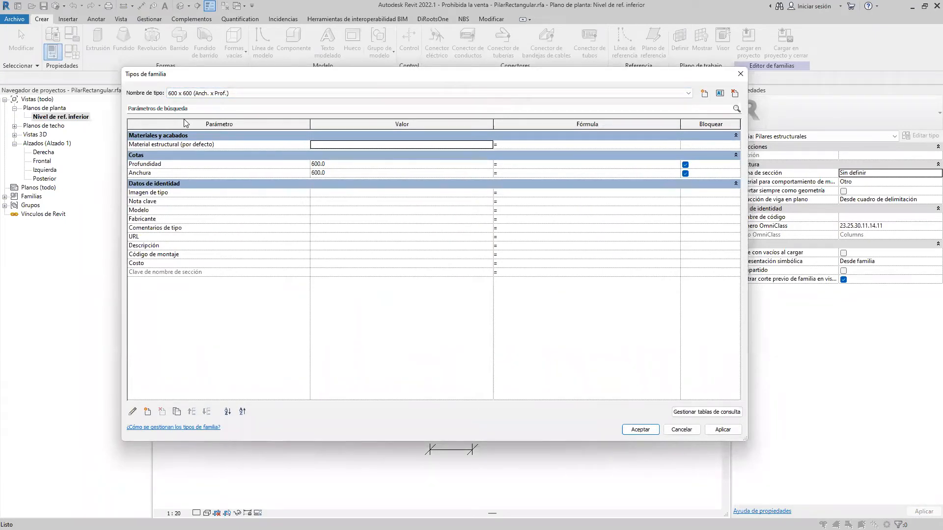
pyautogui.press('Escape')
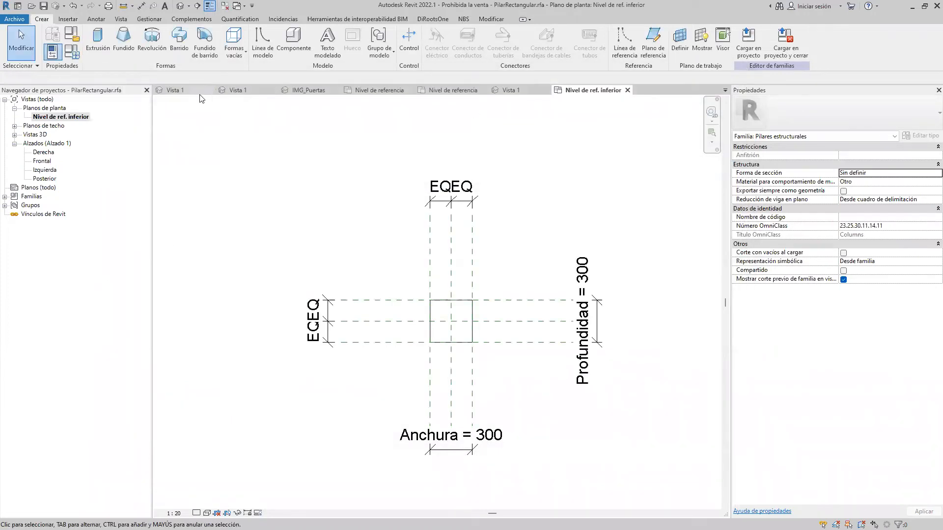
# - Return to the project's IMG_Puertas 3D view and close all the other open views and families
pyautogui.click(302, 92)
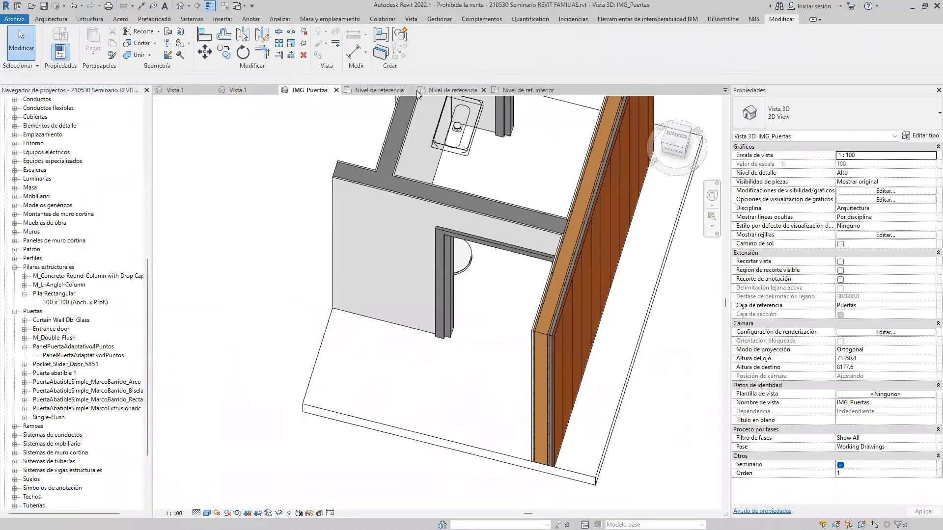
pyautogui.click(411, 91)
pyautogui.click(410, 91)
pyautogui.click(410, 90)
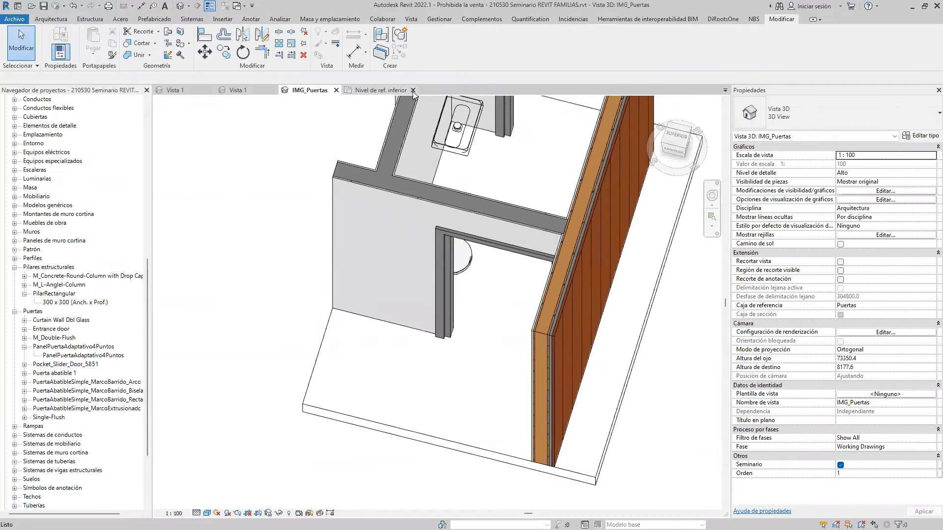
pyautogui.click(412, 90)
pyautogui.click(488, 276)
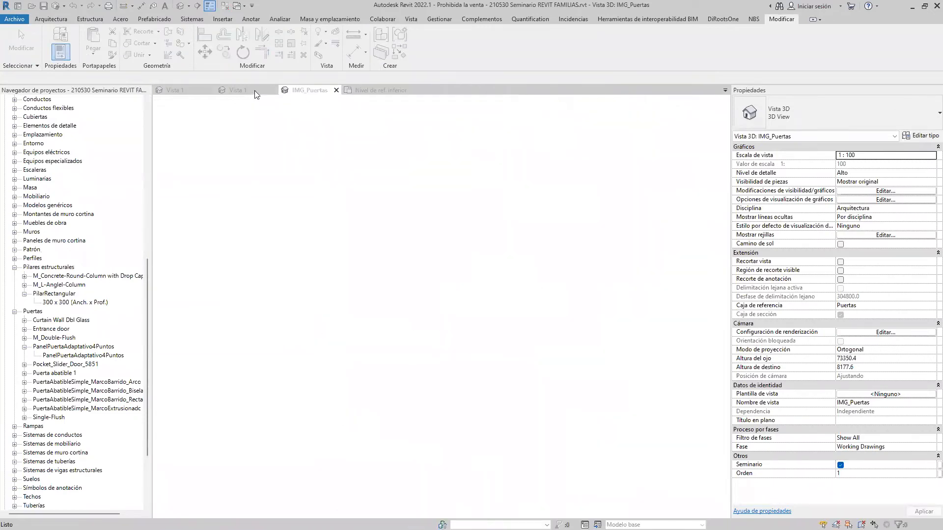
pyautogui.click(500, 278)
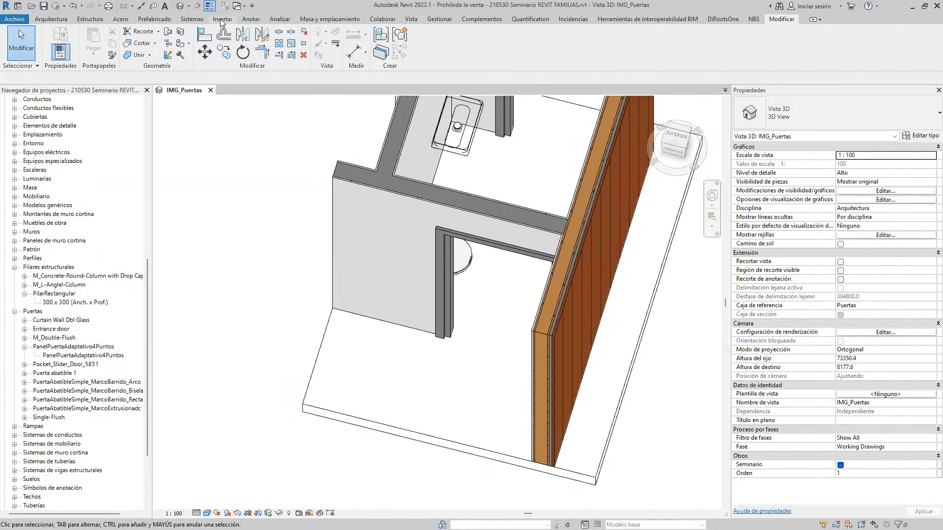
# - Try to load the 400 x 400 and 500 x 500 types of PilarRectangular.rfa from the 220530 Seminario REVIT Familias folder, and cancel
pyautogui.click(223, 19)
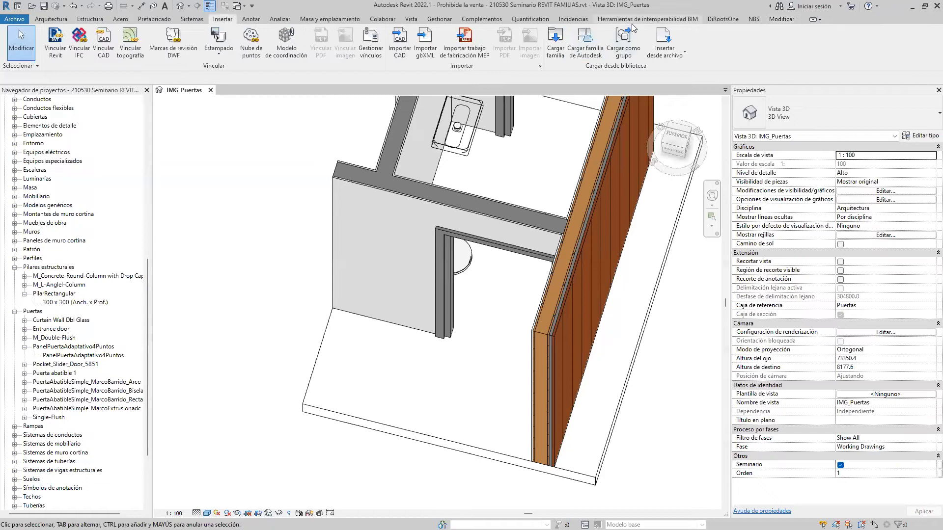
pyautogui.click(552, 47)
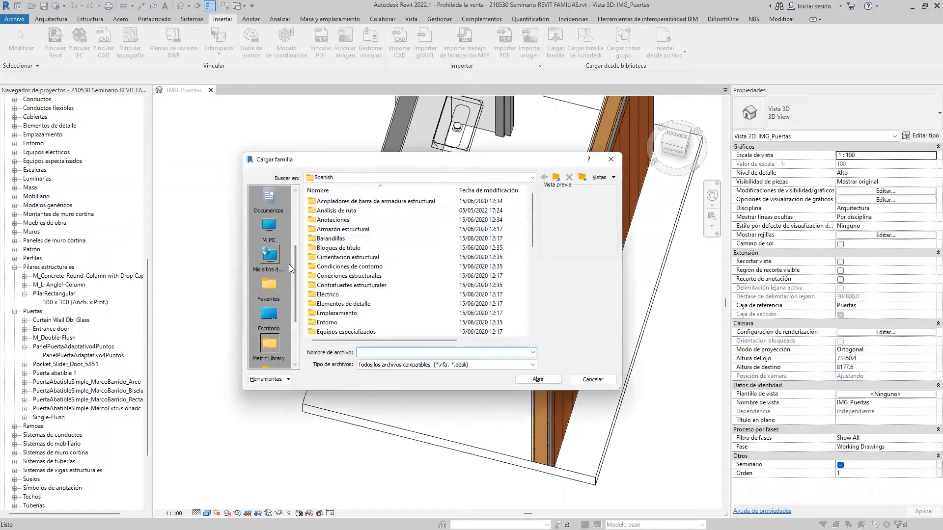
pyautogui.moveTo(293, 263); pyautogui.dragTo(294, 208)
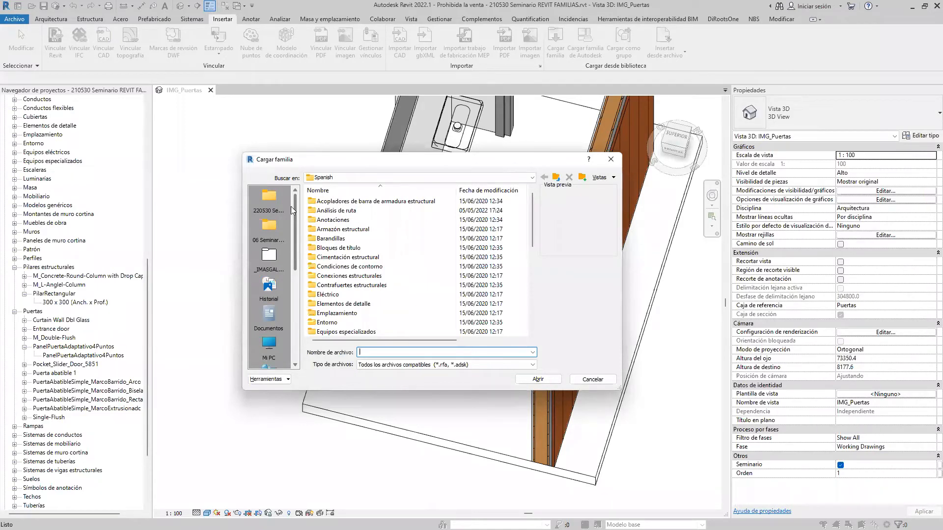
pyautogui.click(276, 206)
pyautogui.click(320, 211)
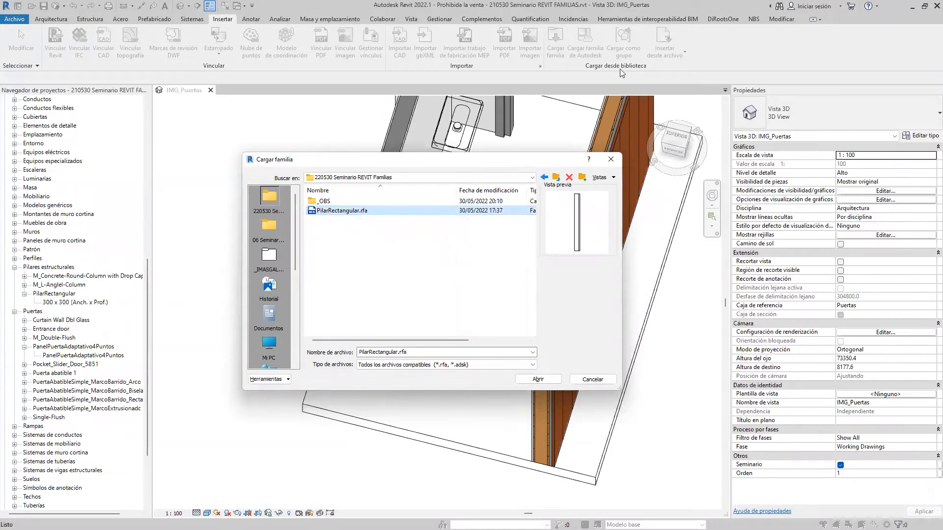
pyautogui.click(537, 380)
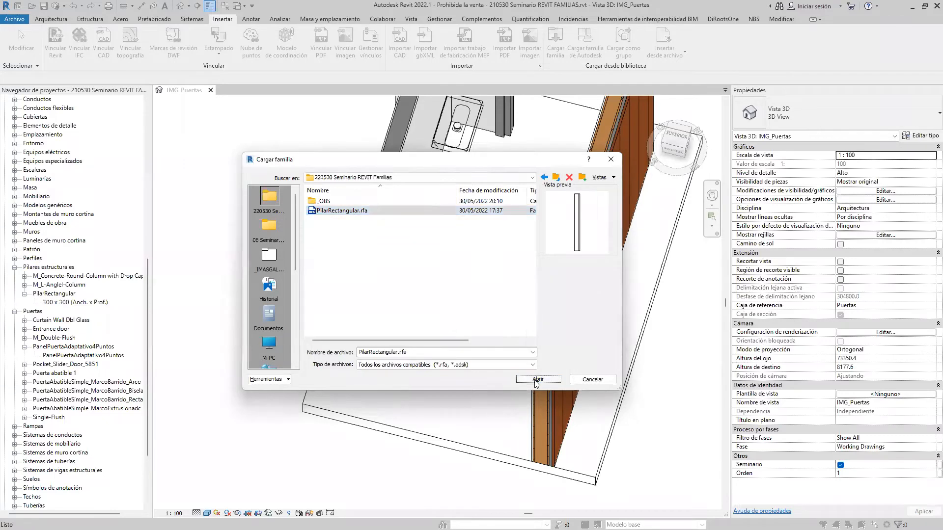
pyautogui.moveTo(375, 249); pyautogui.dragTo(403, 267)
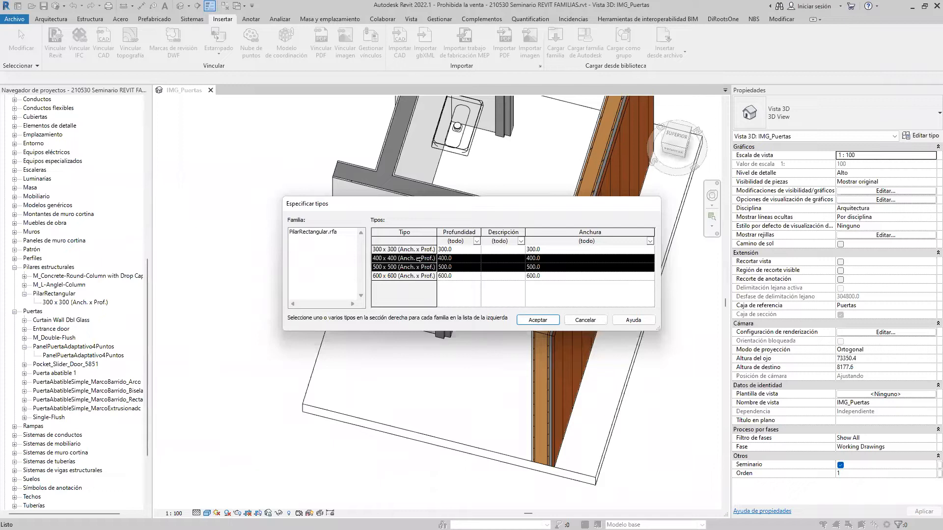
pyautogui.click(585, 320)
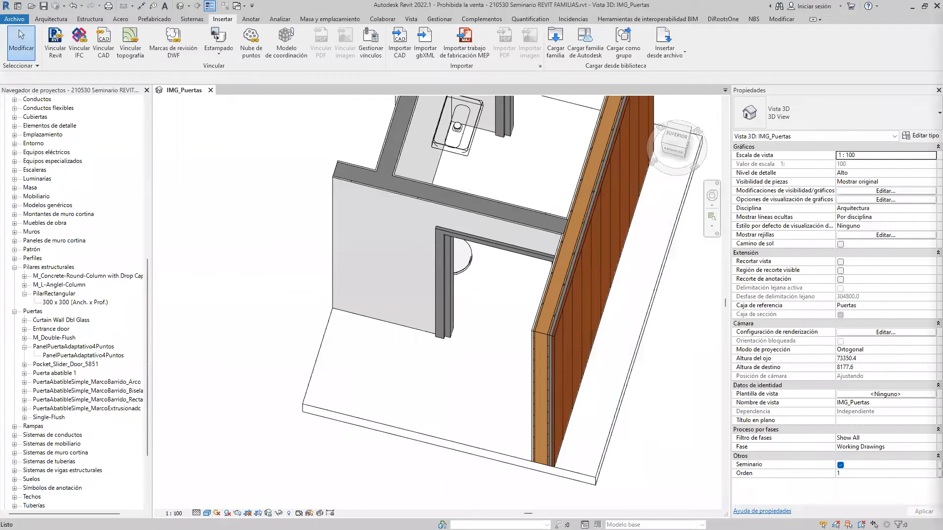
# - Switch to the PowerPoint slide show and advance to the slide on family parametrization with formulas and conditionals
pyautogui.hotkey('alt', 'Tab')
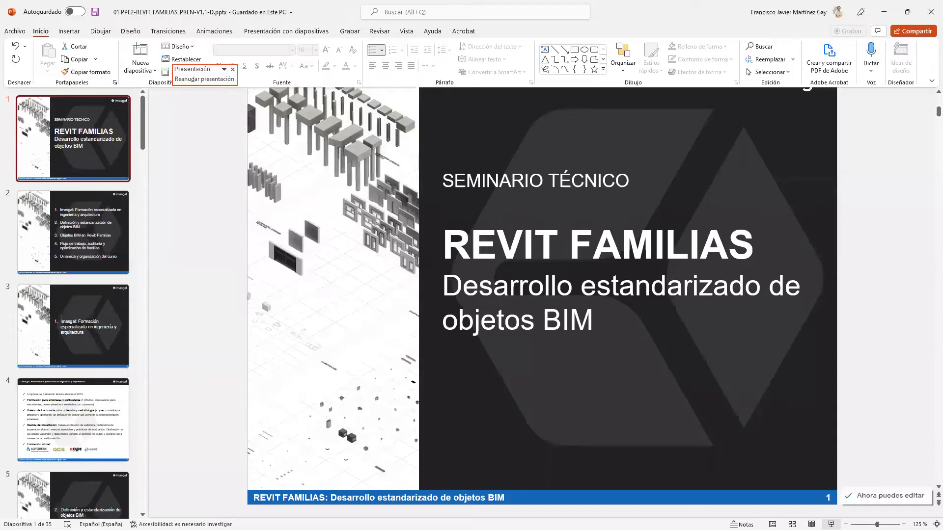
pyautogui.hotkey('alt', 'Tab')
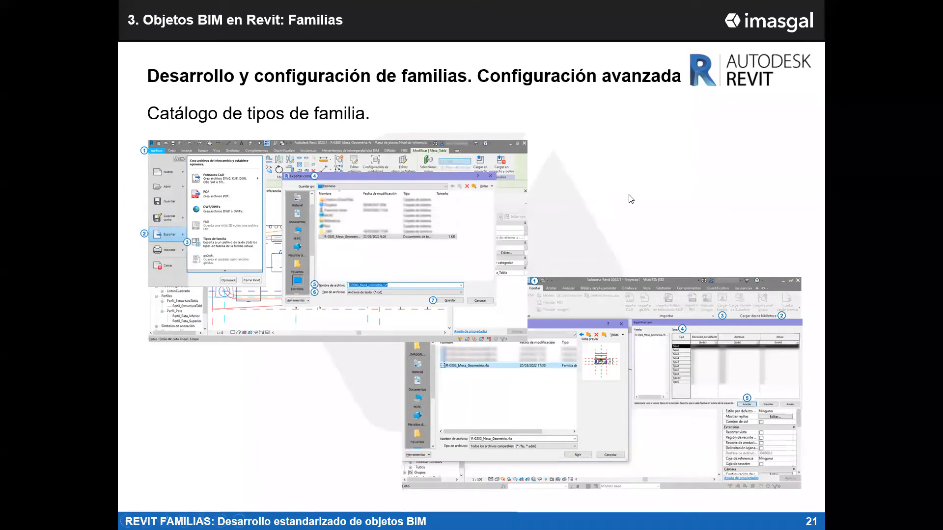
pyautogui.click(746, 216)
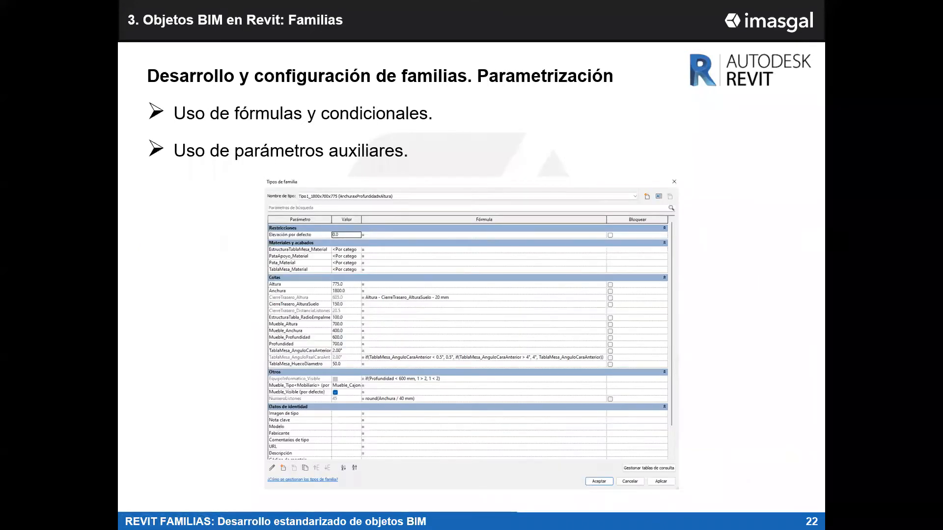
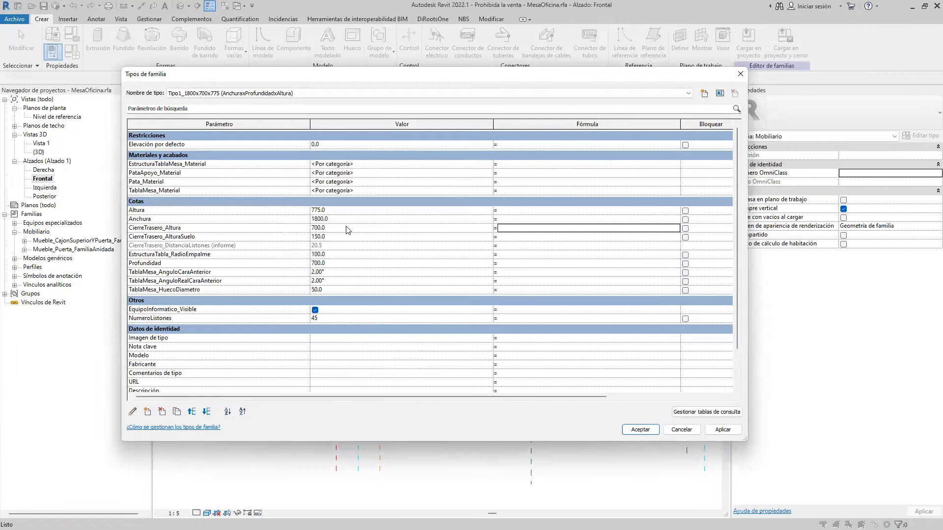
# - Close the MesaOficina family types dialog and examine the desk's rear slats in the Frontal elevation and the Vista 1 3D view
pyautogui.press('Return')
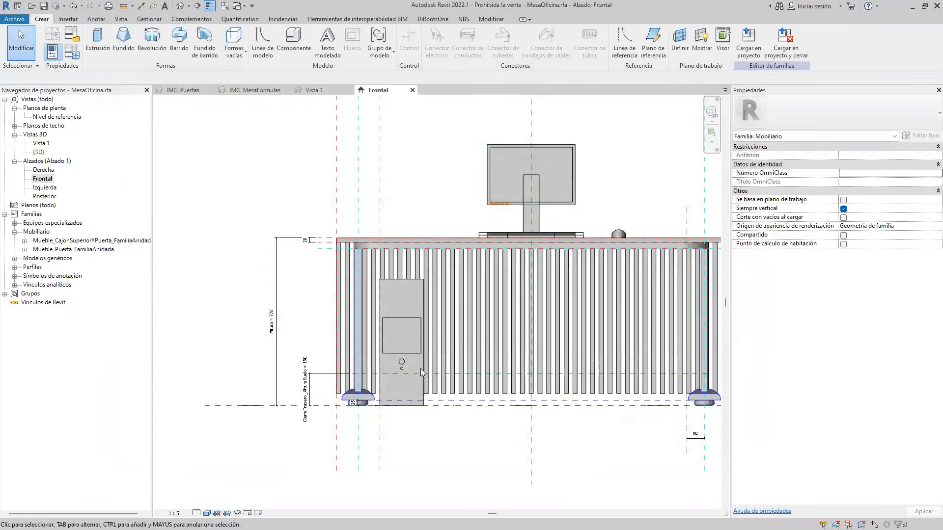
pyautogui.click(454, 365)
pyautogui.scroll(2, 453, 363)
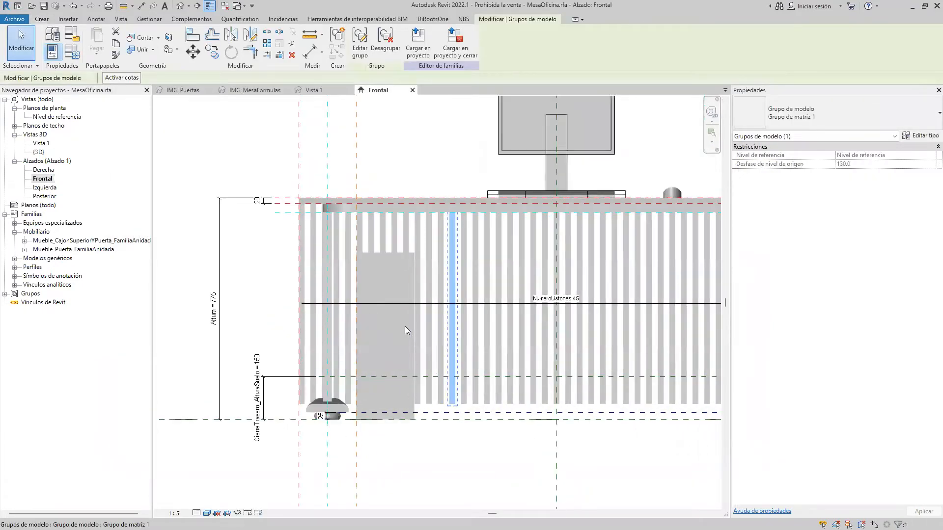
pyautogui.click(319, 90)
pyautogui.keyDown('shift'); pyautogui.moveTo(520, 344); pyautogui.dragTo(638, 344, button='middle'); pyautogui.keyUp('shift')
pyautogui.click(377, 90)
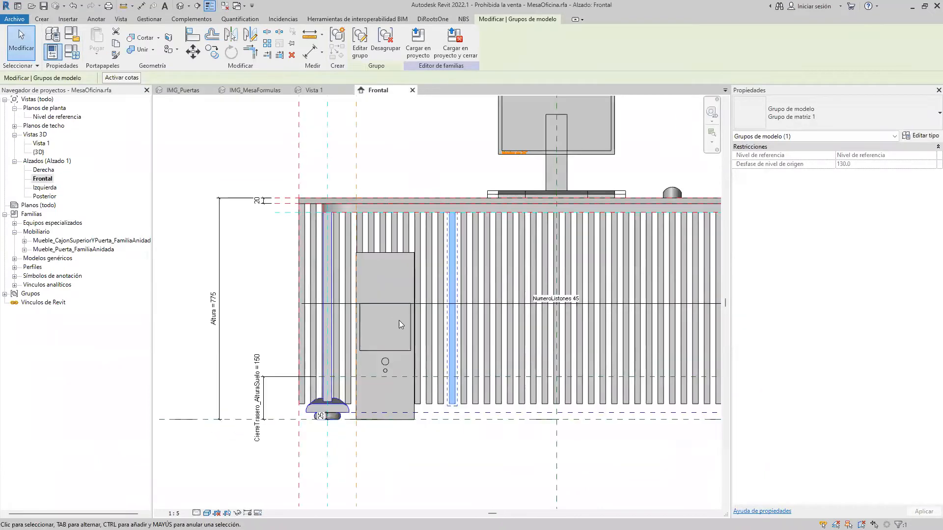
pyautogui.press('Escape')
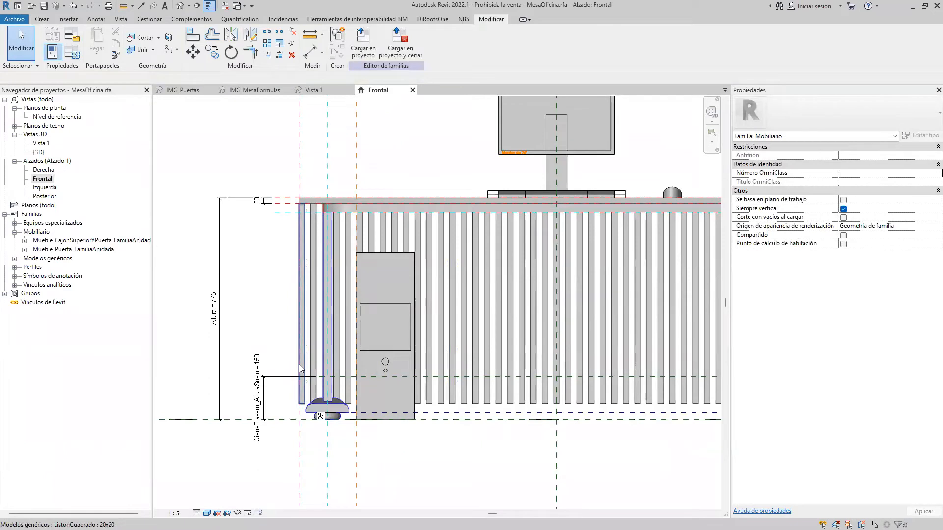
# - Inspect the properties of the outermost ListonCuadrado slat beside the Altura dimension and of its array group in the Frontal elevation
pyautogui.click(301, 370)
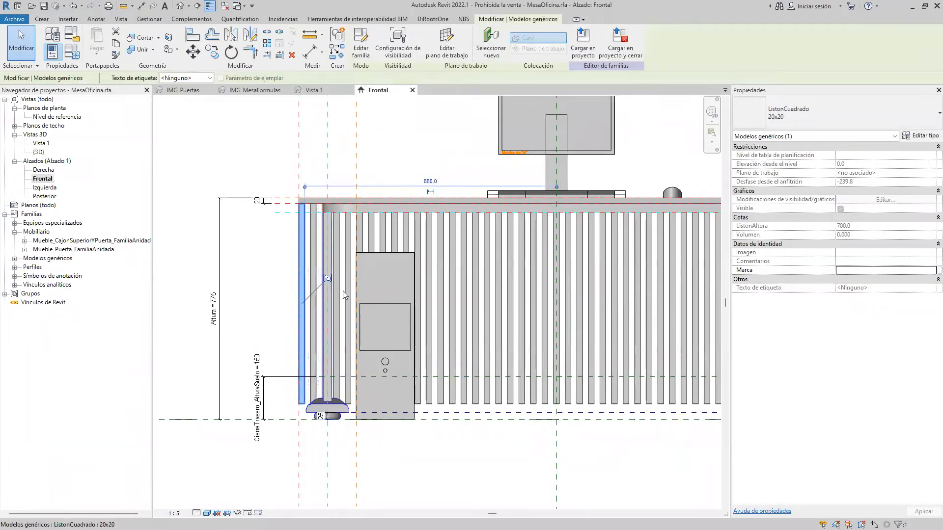
pyautogui.click(282, 390)
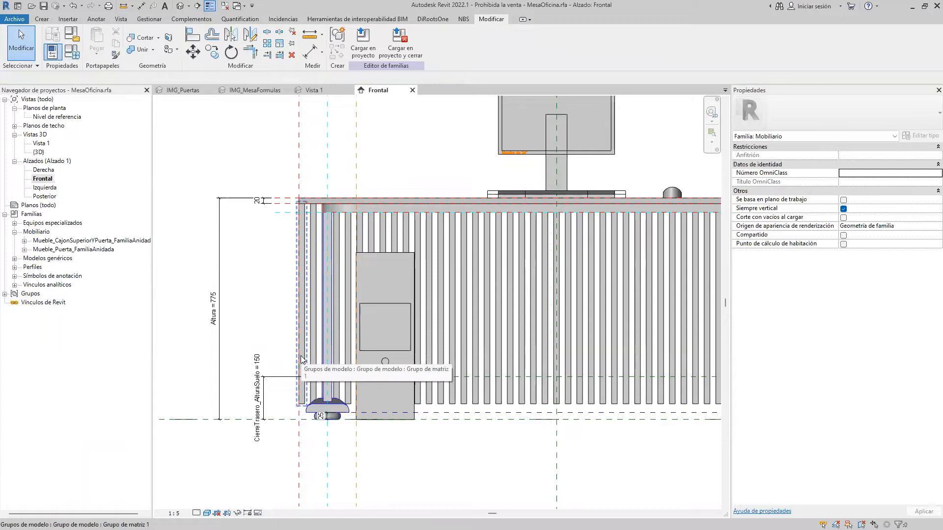
pyautogui.click(302, 393)
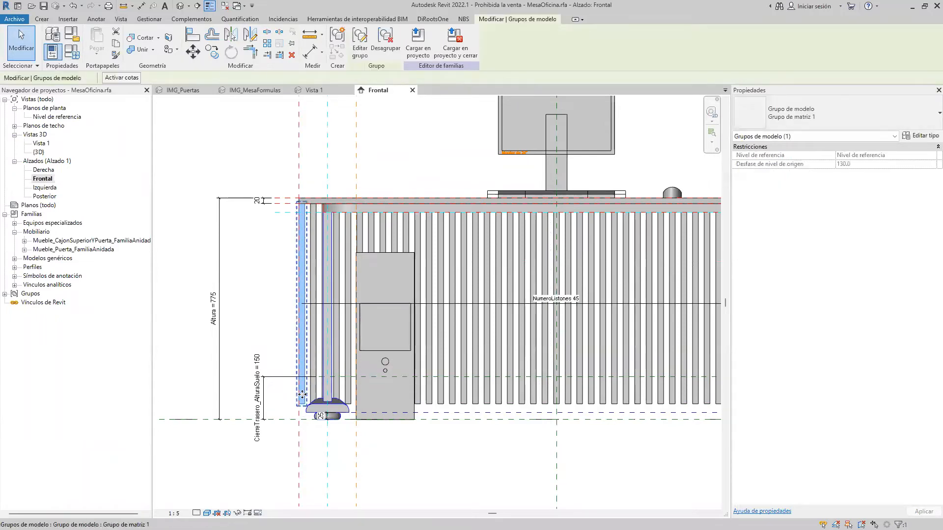
pyautogui.scroll(2, 246, 394)
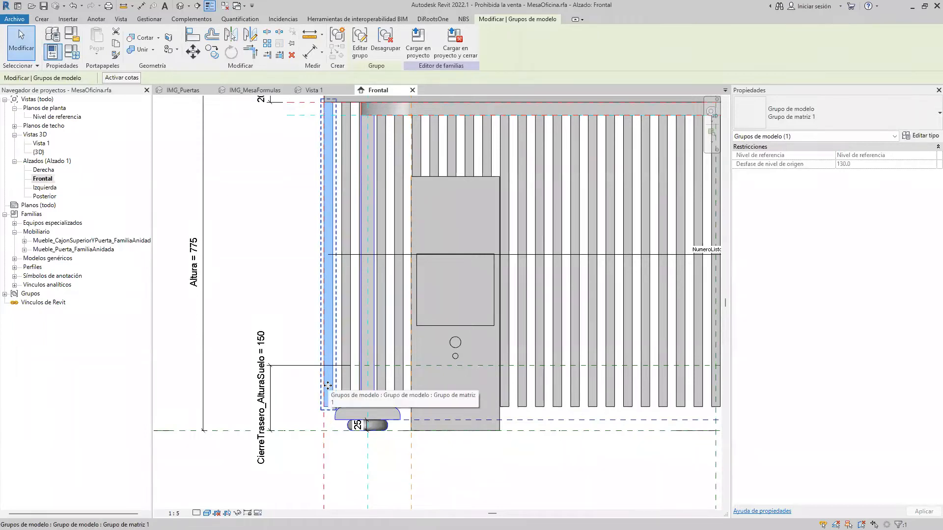
pyautogui.scroll(-1, 377, 337)
pyautogui.moveTo(377, 337); pyautogui.dragTo(335, 352, button='middle')
# - Set the CierreTrasero_Altura formula to Altura - CierreTrasero_AlturaSuelo - 20 mm in the family types and accept the change
pyautogui.moveTo(175, 135); pyautogui.dragTo(290, 495)
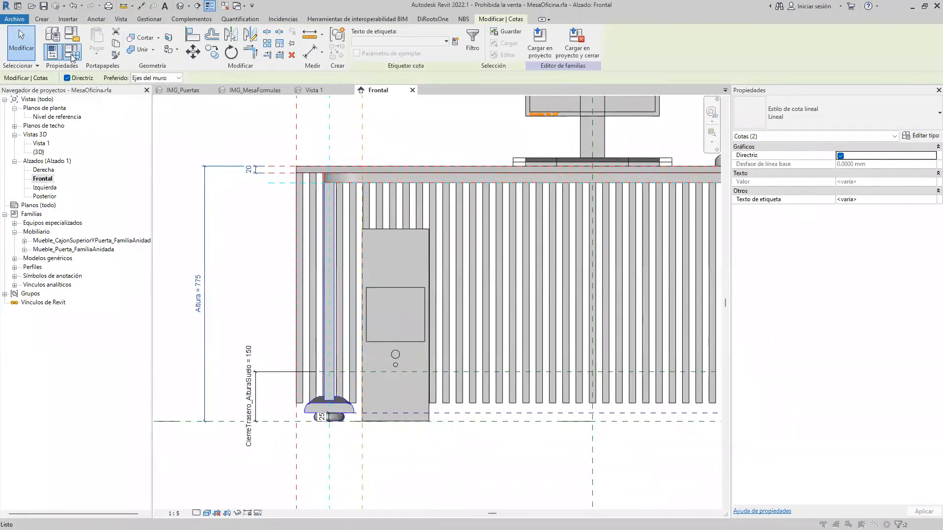
pyautogui.click(72, 49)
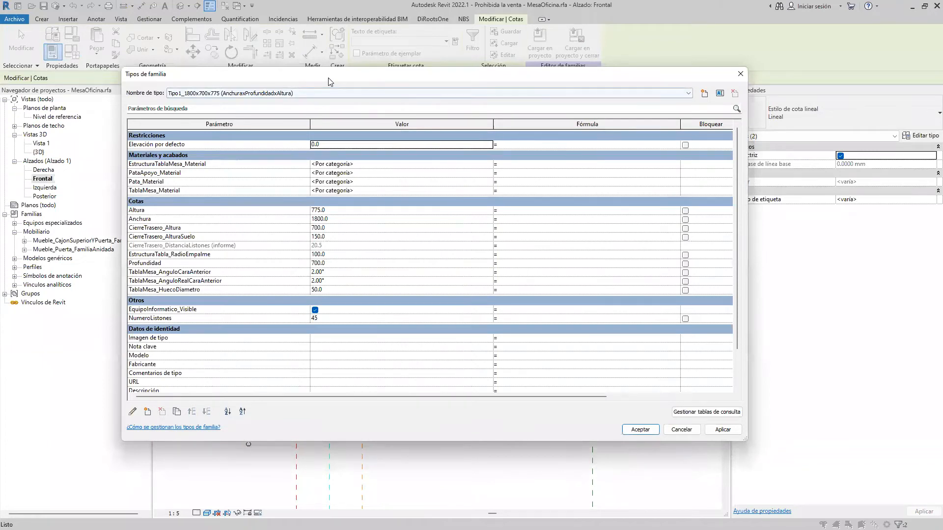
pyautogui.moveTo(329, 80); pyautogui.dragTo(511, 122)
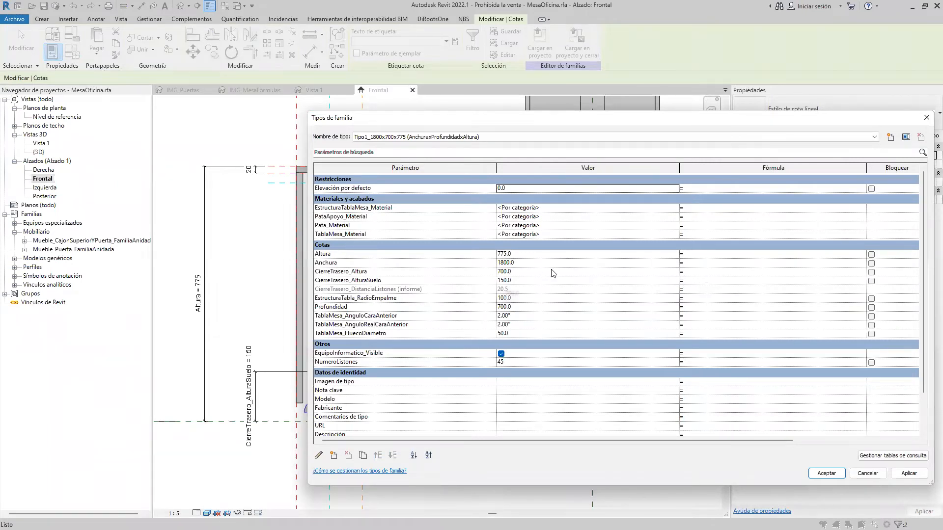
pyautogui.click(703, 272)
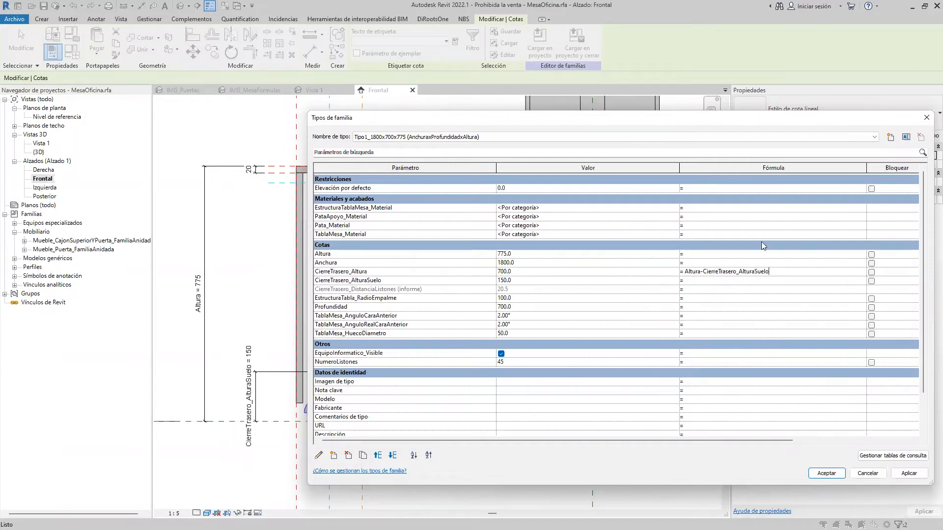
pyautogui.press('Tab')
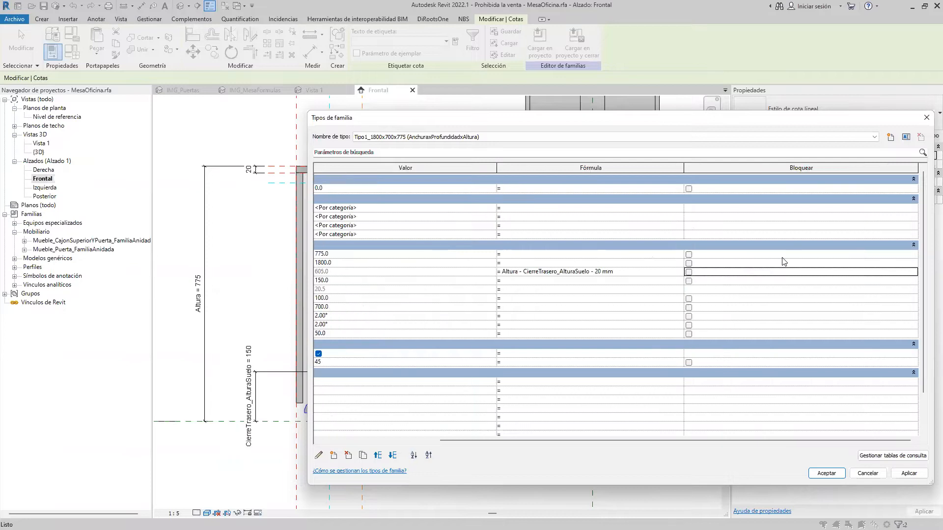
pyautogui.moveTo(715, 439); pyautogui.dragTo(535, 440)
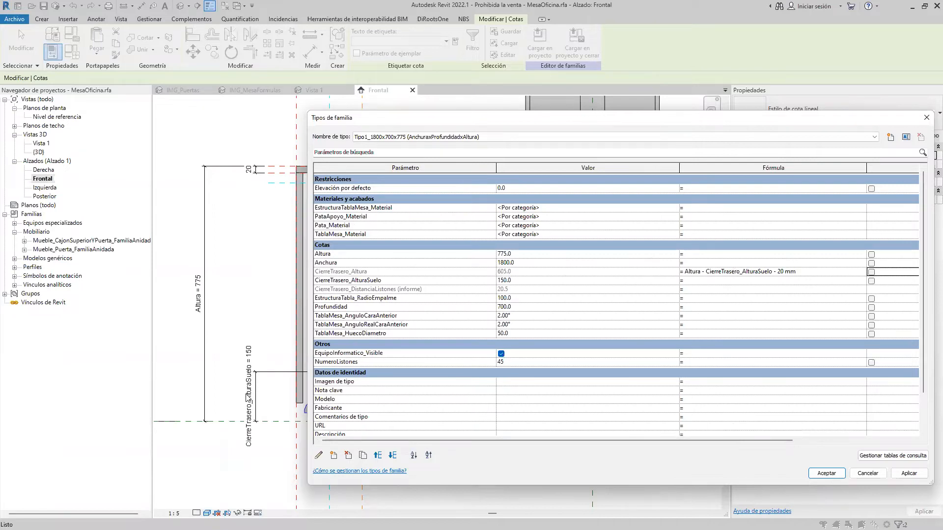
pyautogui.click(826, 473)
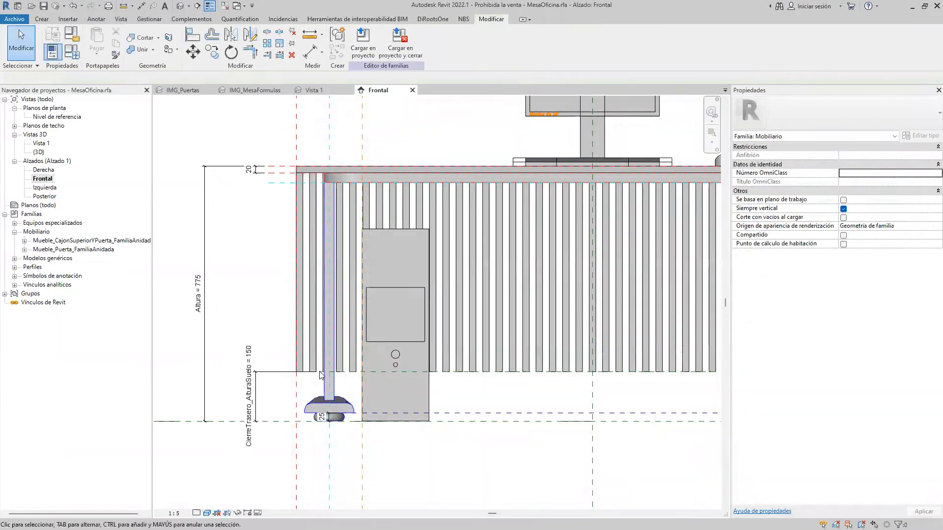
# - Examine how the rear slats fit between the Tabla_CaraInferior reference plane and the CierreTrasero_AlturaSuelo dimension in the Frontal elevation
pyautogui.scroll(-2, 306, 383)
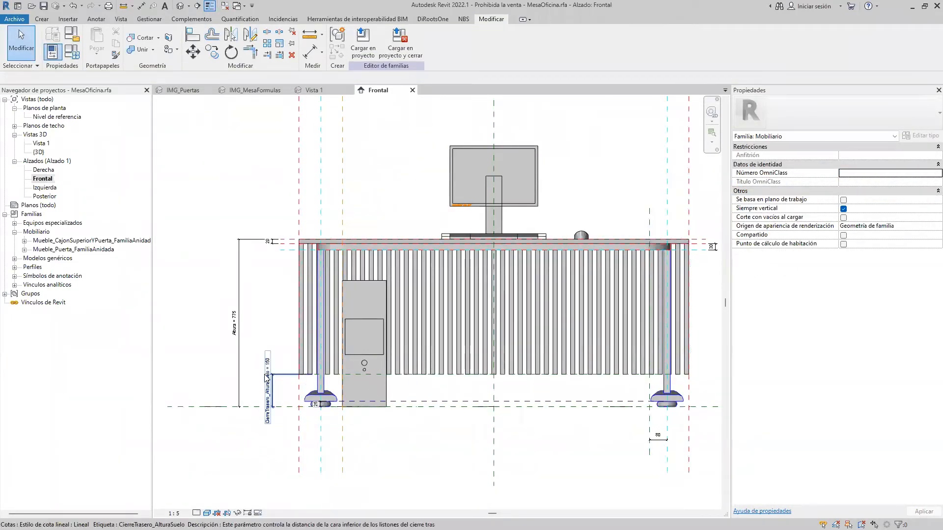
pyautogui.scroll(2, 275, 374)
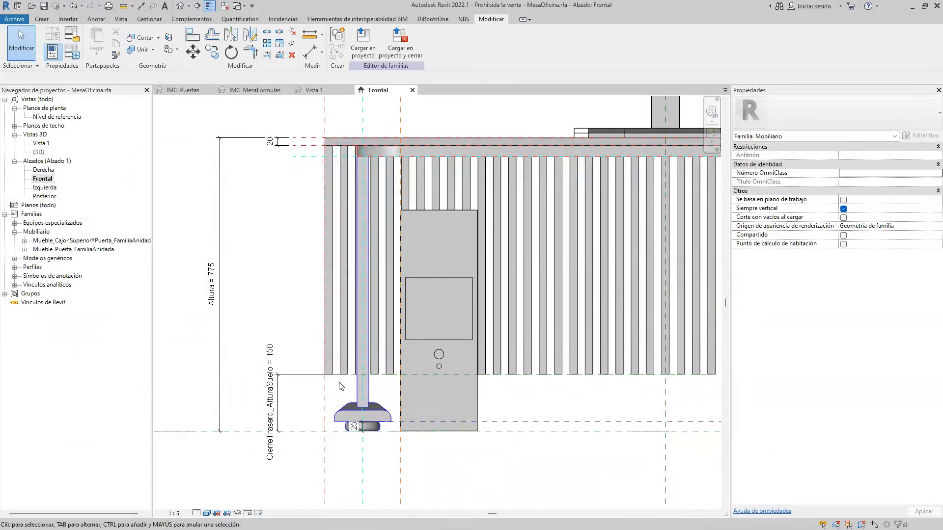
pyautogui.moveTo(347, 374); pyautogui.dragTo(347, 390, button='middle')
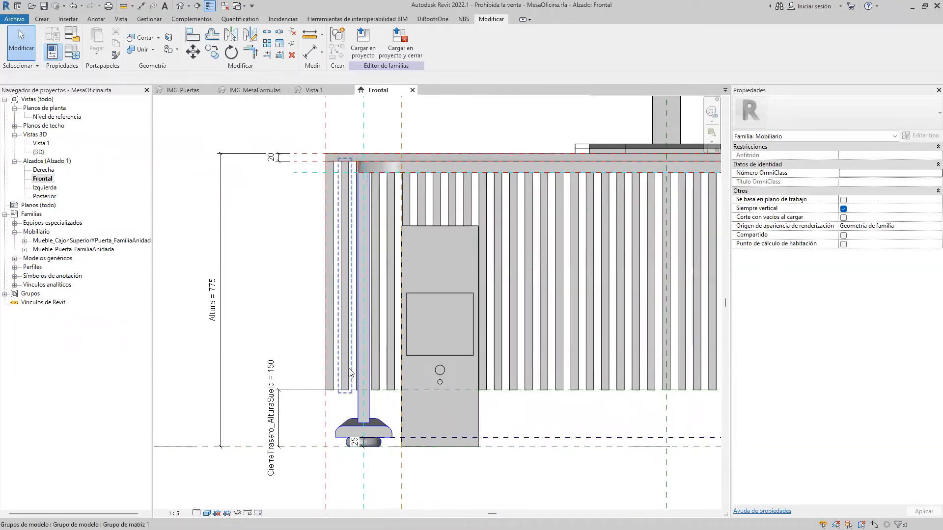
pyautogui.click(305, 162)
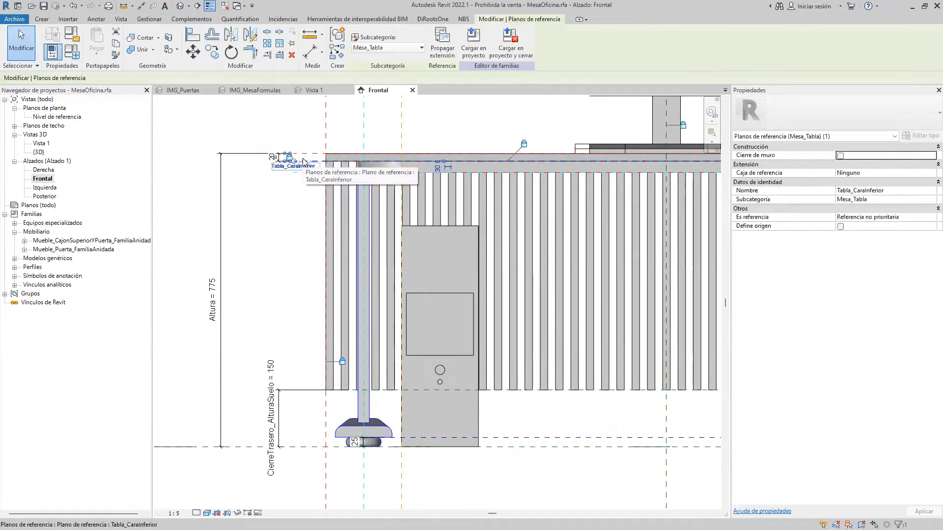
pyautogui.scroll(3, 308, 164)
pyautogui.press('Escape')
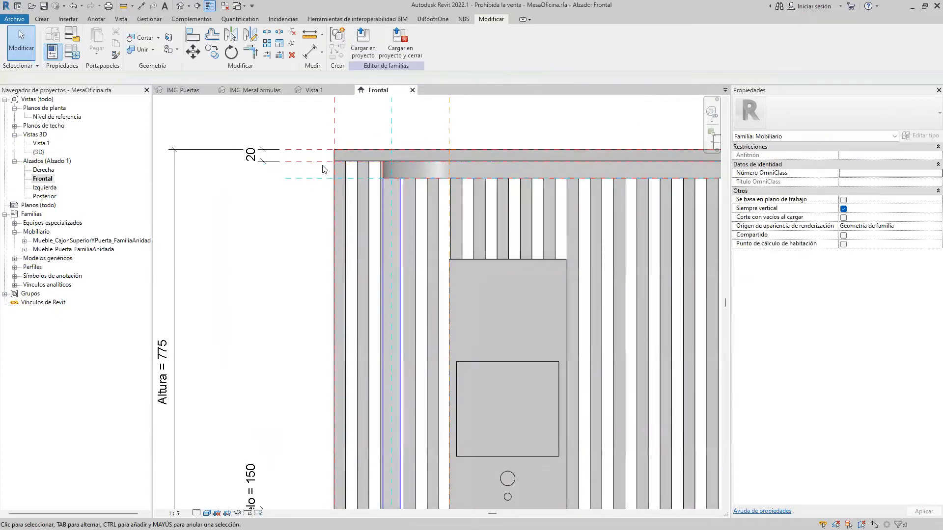
pyautogui.scroll(-2, 317, 165)
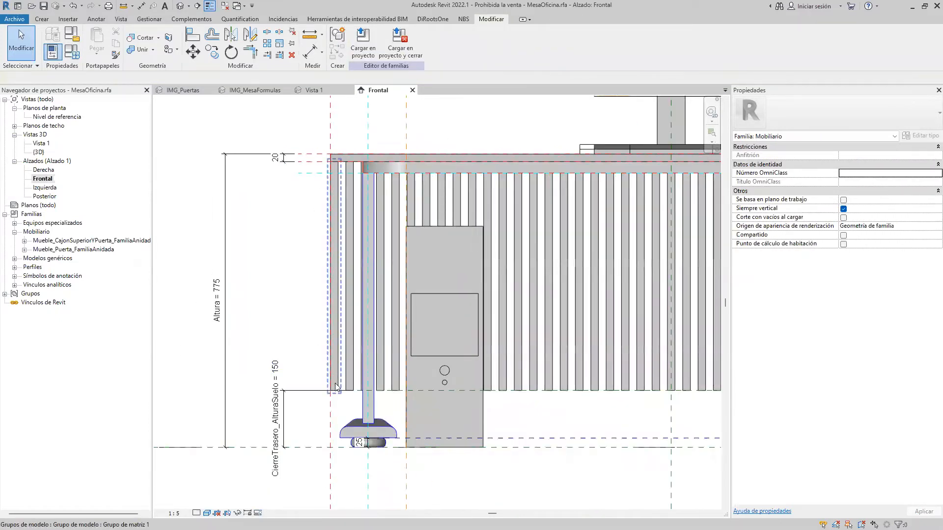
pyautogui.scroll(-2, 335, 386)
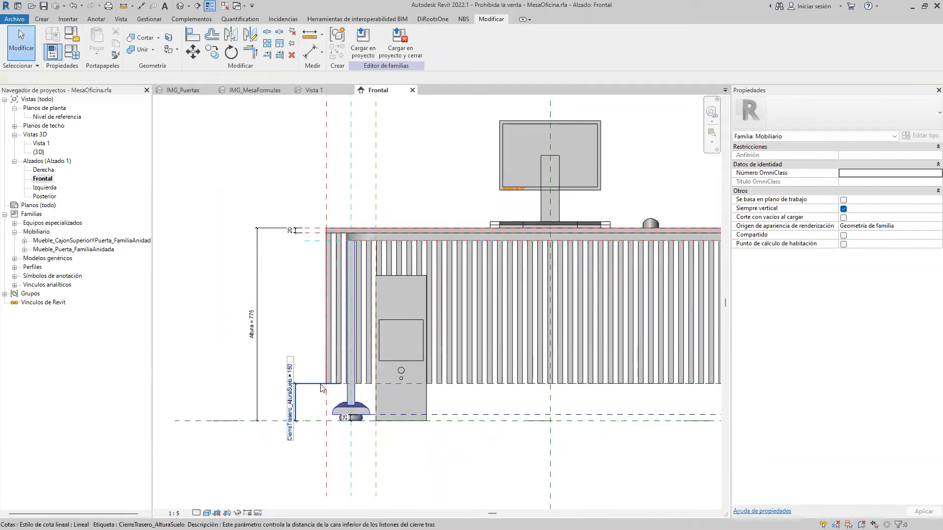
pyautogui.moveTo(296, 393)
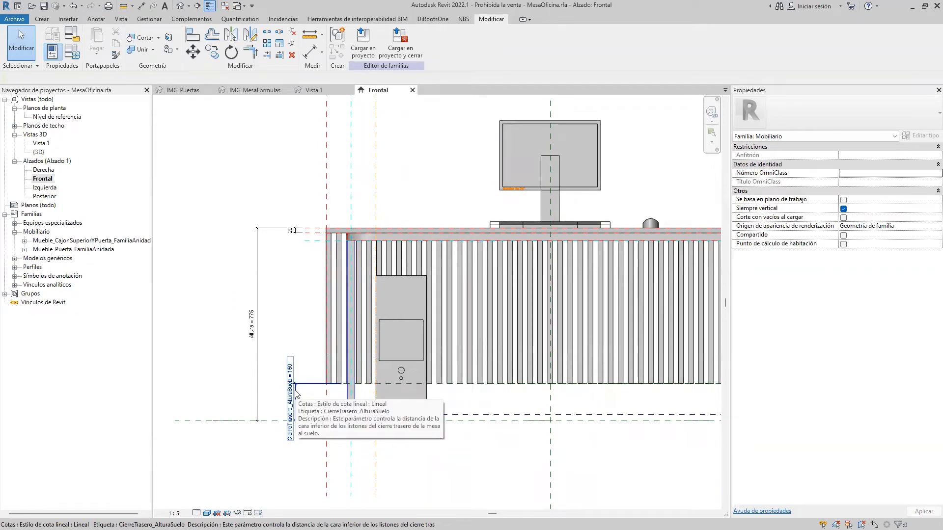
pyautogui.moveTo(491, 363); pyautogui.dragTo(424, 340, button='middle')
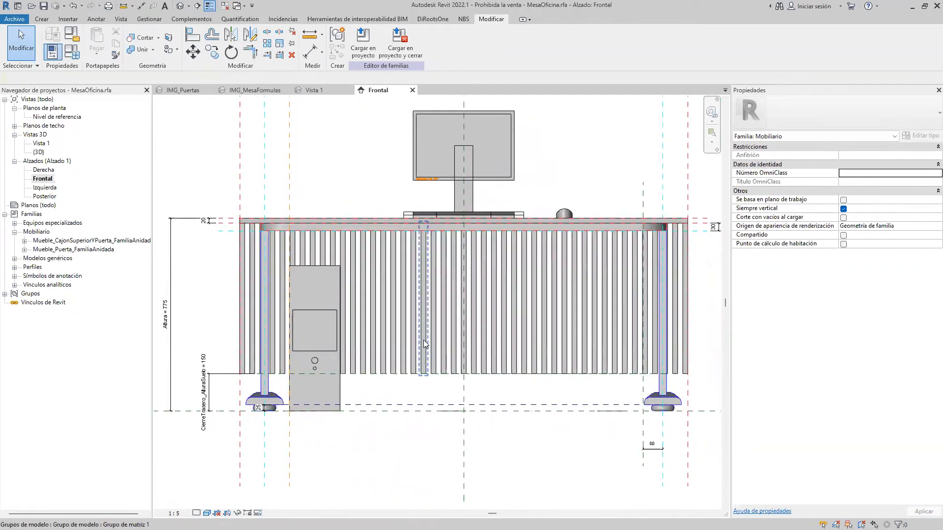
# - Examine the rear slats, their lower ends and their spacing in the Frontal elevation
pyautogui.scroll(-2, 466, 342)
pyautogui.scroll(1, 444, 343)
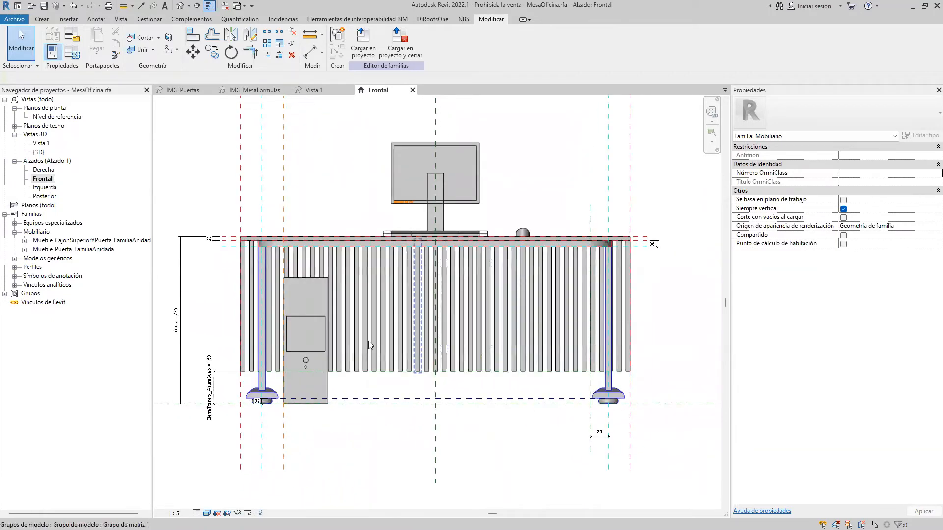
pyautogui.scroll(2, 368, 382)
pyautogui.scroll(1, 364, 378)
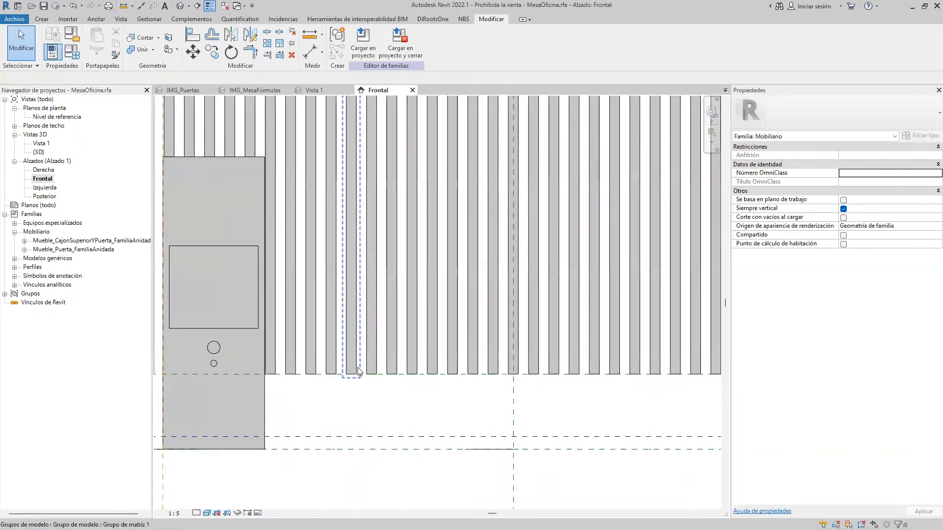
pyautogui.scroll(-3, 422, 375)
pyautogui.scroll(1, 424, 374)
pyautogui.scroll(-1, 425, 374)
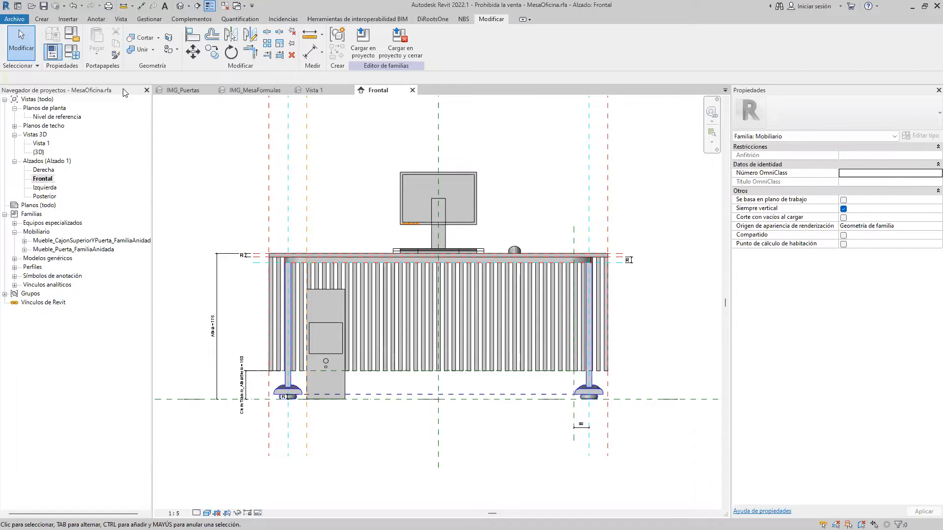
# - Look over the family types parameters, close the dialog, and inspect the NumeroListones label on the rear slat array
pyautogui.click(72, 51)
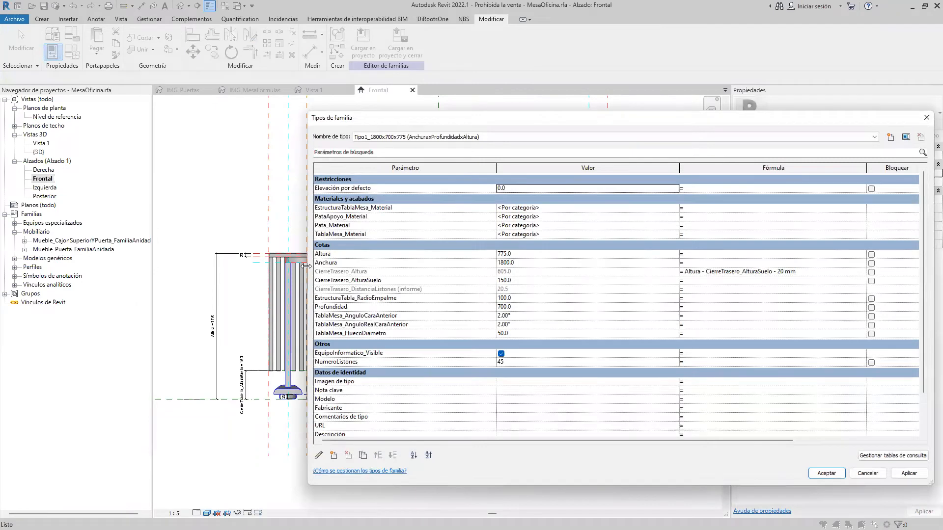
pyautogui.moveTo(306, 266); pyautogui.dragTo(433, 267)
pyautogui.press('Escape')
pyautogui.click(377, 349)
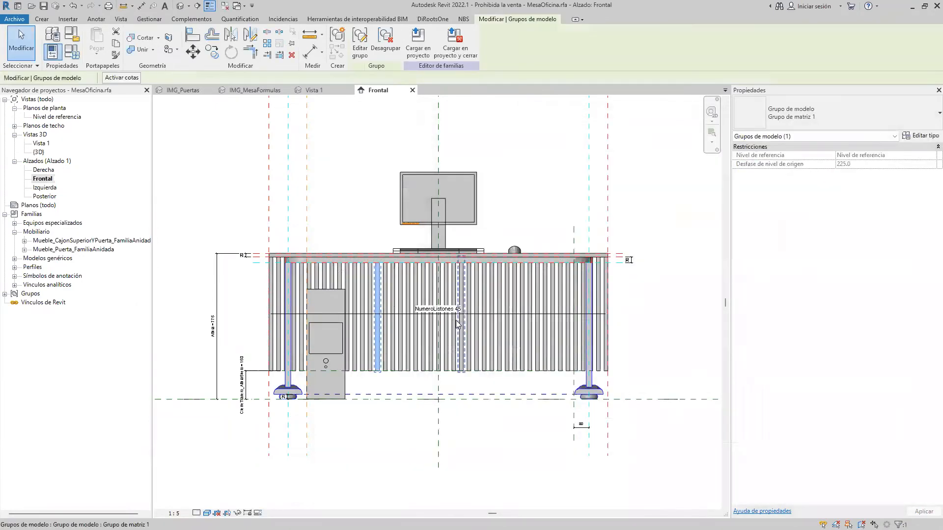
pyautogui.scroll(3, 457, 324)
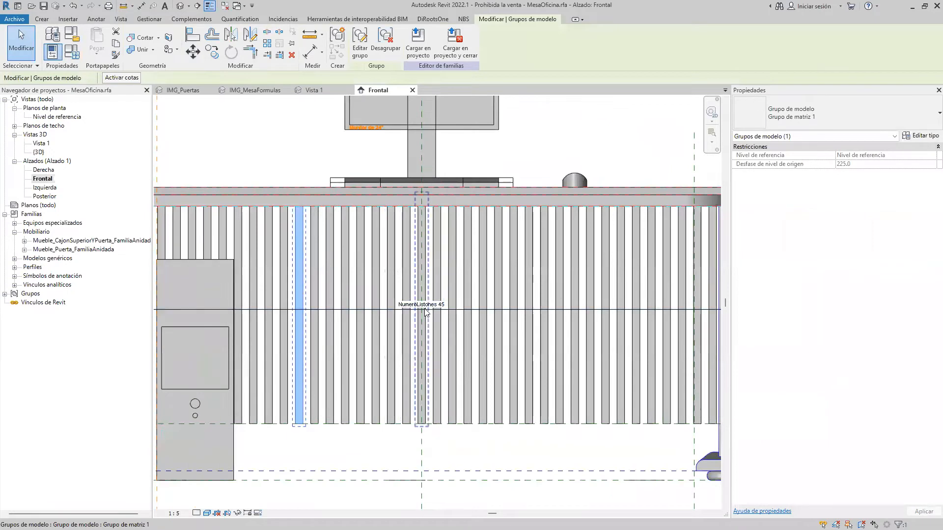
pyautogui.scroll(-2, 329, 304)
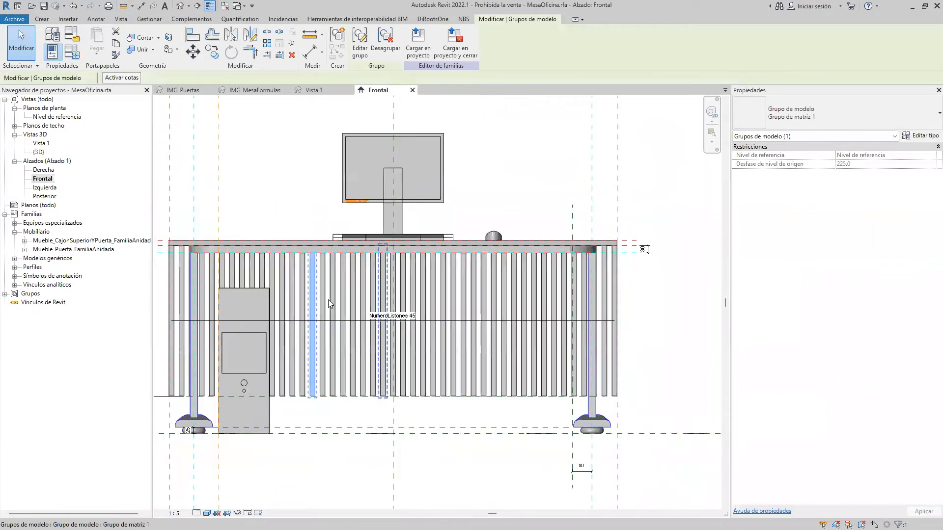
# - Set the NumeroListones formula to round(Anchura / 40 mm) in the family types and accept the change
pyautogui.click(72, 50)
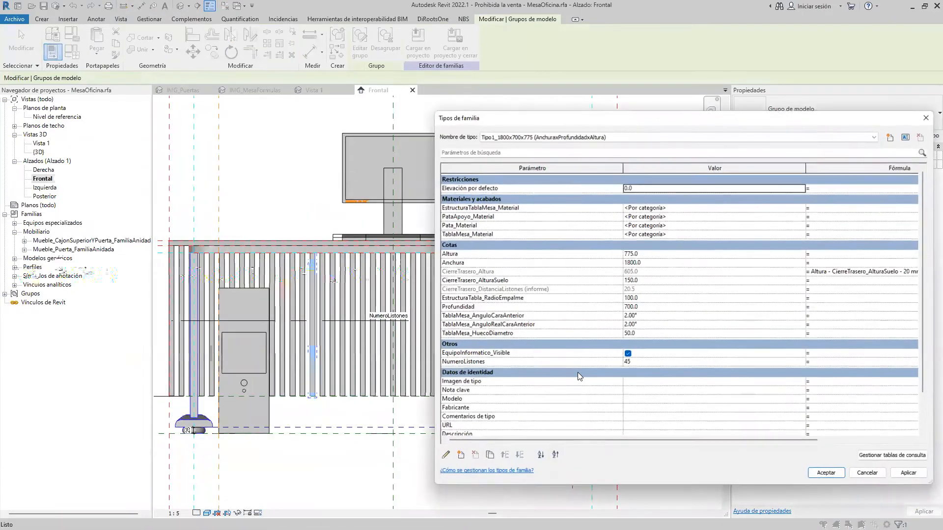
pyautogui.click(848, 363)
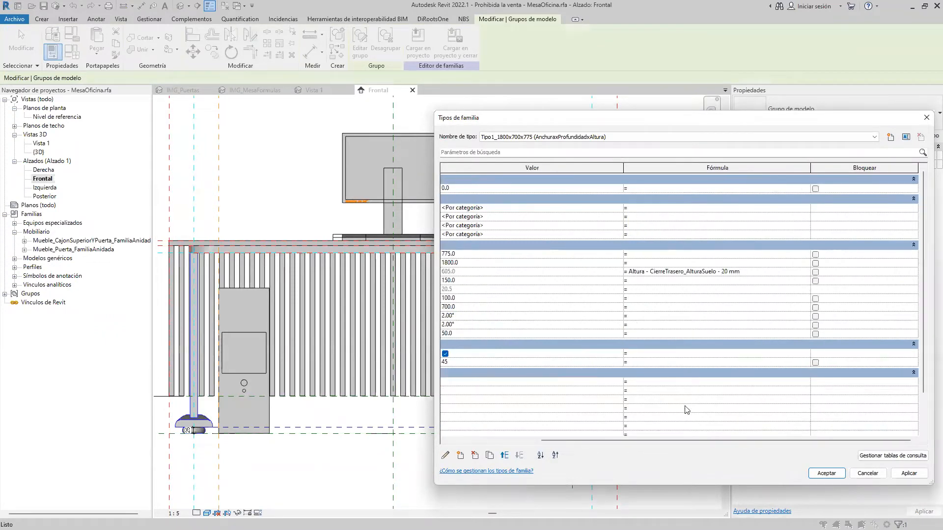
pyautogui.moveTo(646, 440); pyautogui.dragTo(550, 441)
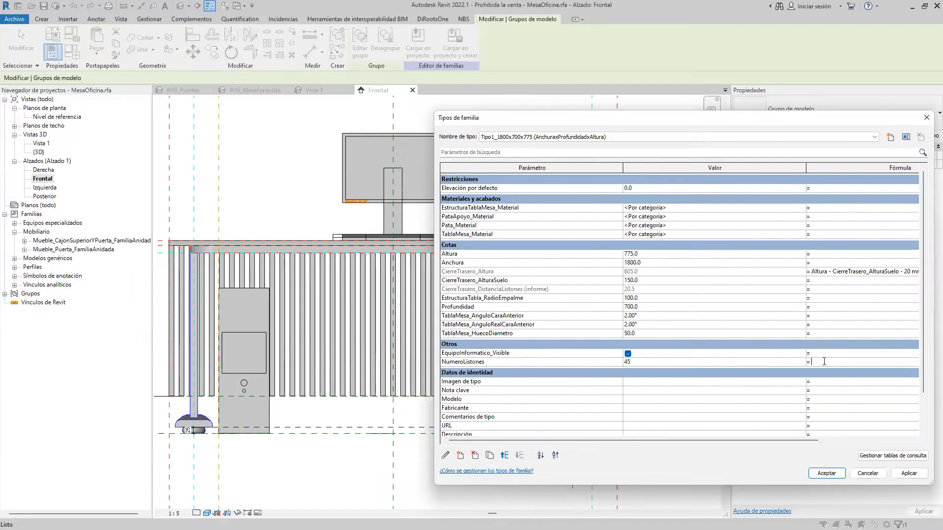
pyautogui.write('Round(Anchura/40')
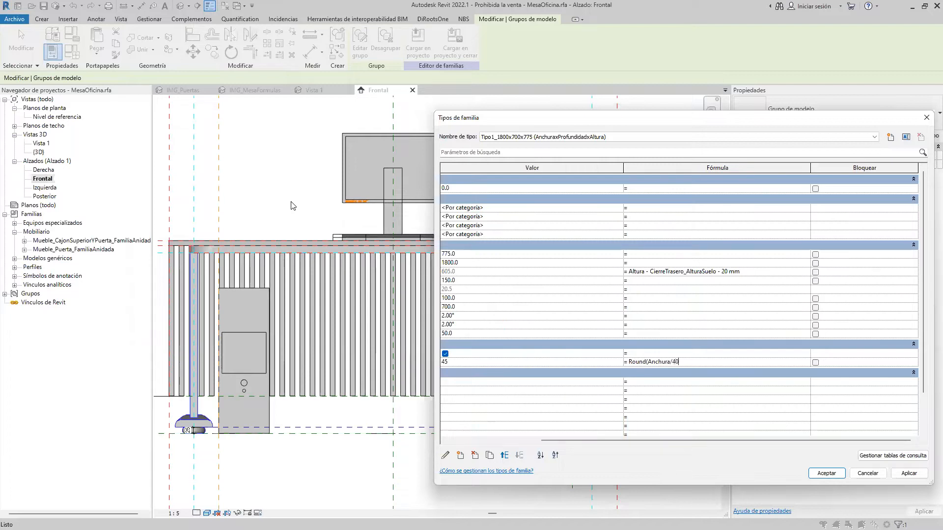
pyautogui.press('Tab')
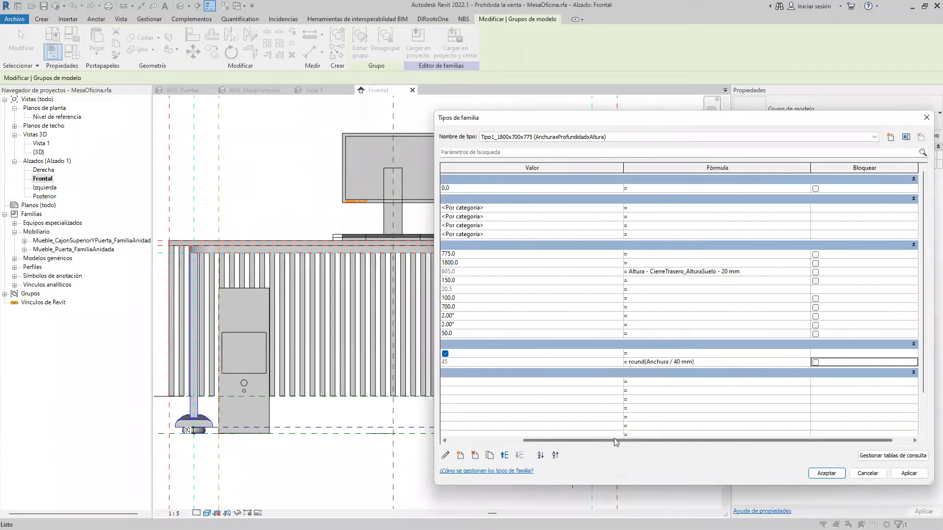
pyautogui.moveTo(617, 441); pyautogui.dragTo(525, 441)
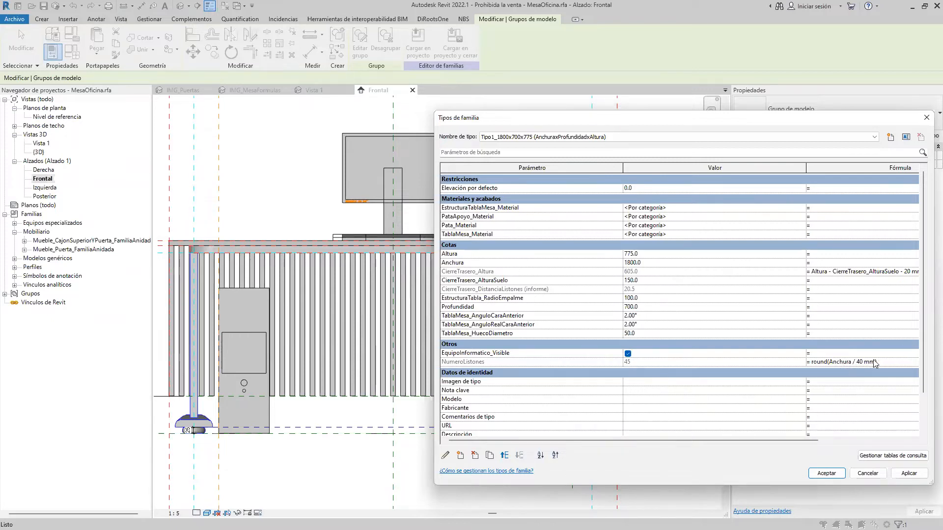
pyautogui.click(825, 472)
pyautogui.press('Escape')
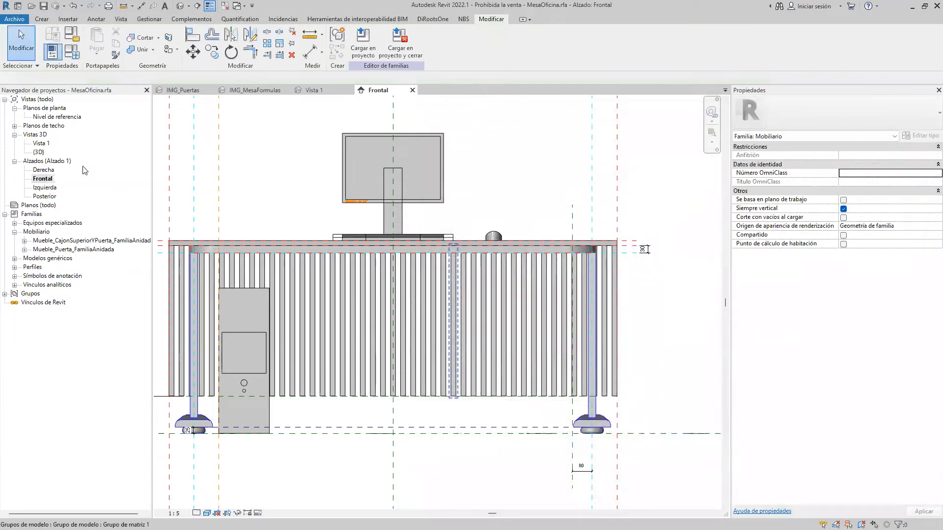
# - Set the desk's Anchura to 1600 in the family types, accept, and check the rear slats in the Frontal elevation
pyautogui.scroll(-3, 456, 356)
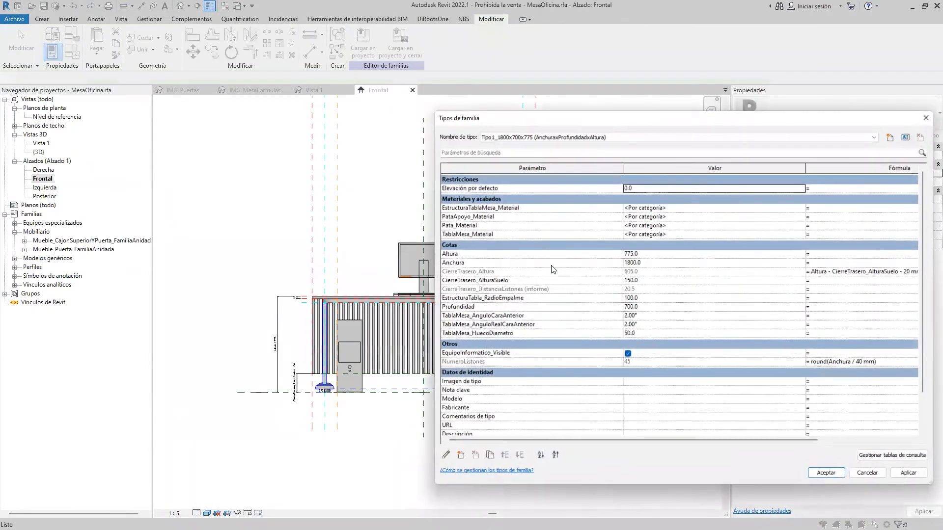
pyautogui.click(663, 263)
pyautogui.write('1600')
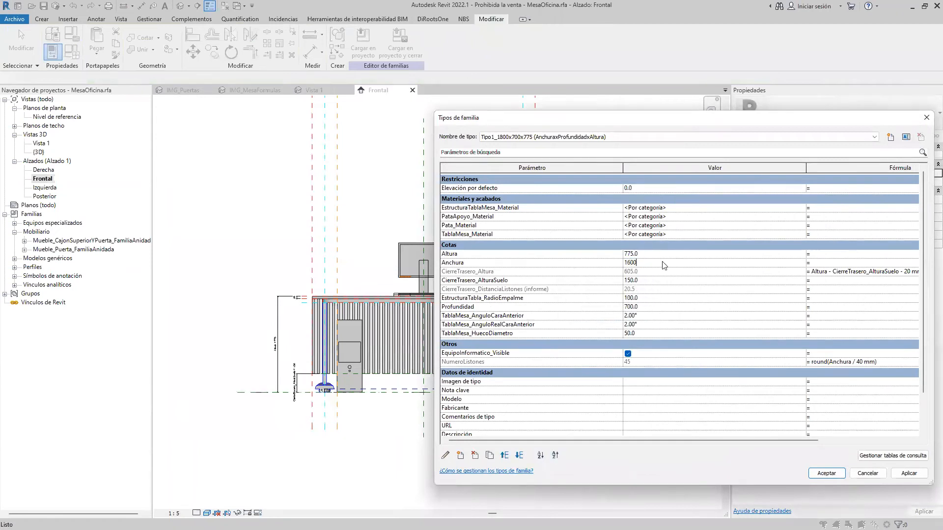
pyautogui.press('Tab')
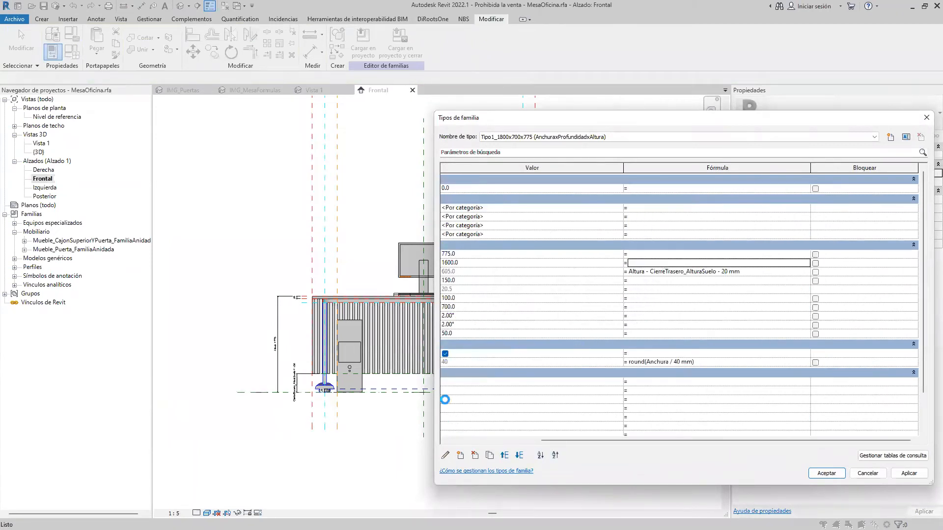
pyautogui.press('Return')
pyautogui.scroll(3, 401, 385)
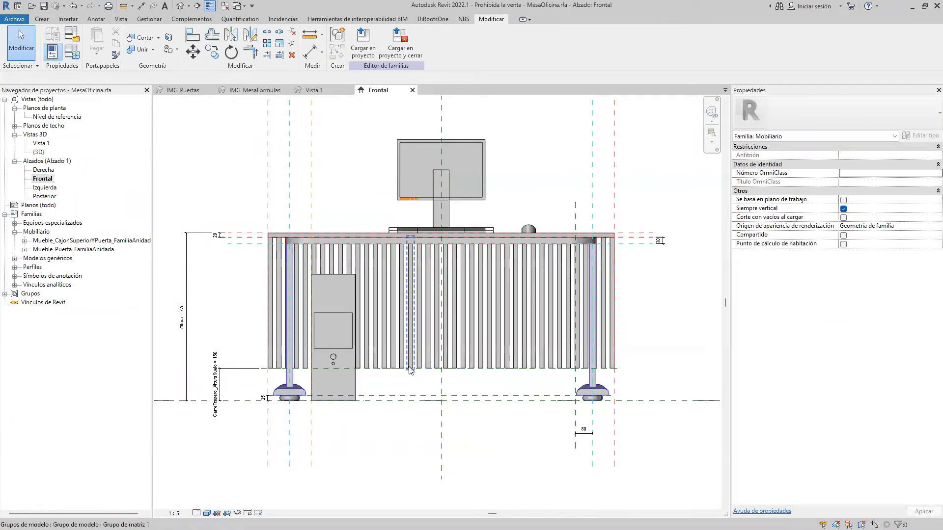
pyautogui.scroll(2, 503, 366)
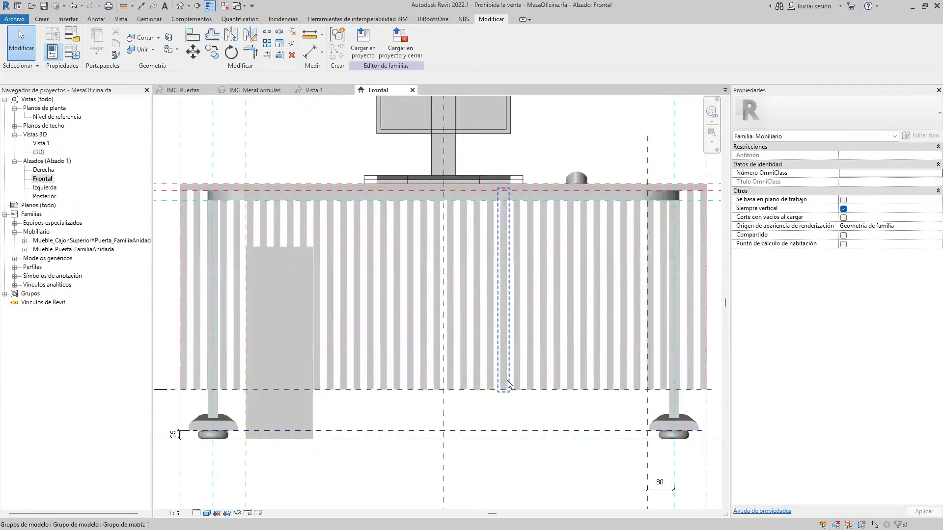
pyautogui.scroll(3, 501, 354)
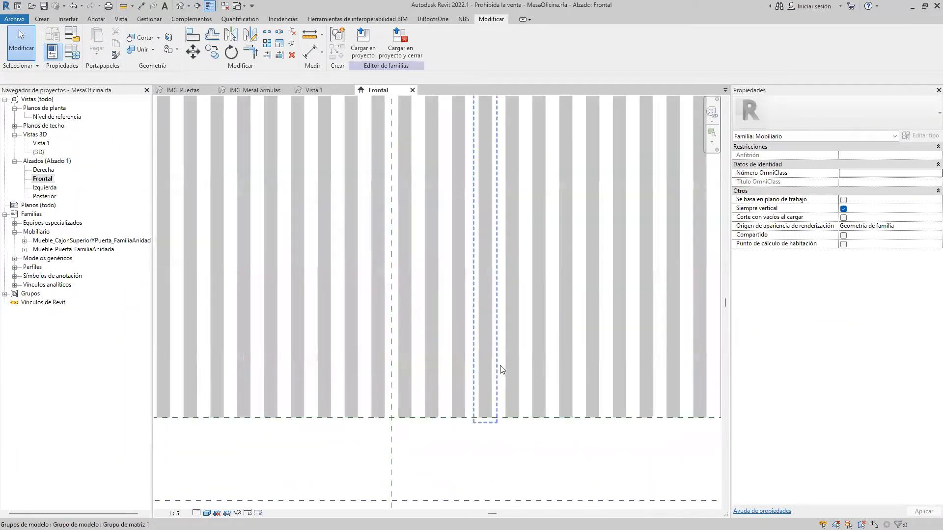
pyautogui.scroll(-5, 494, 376)
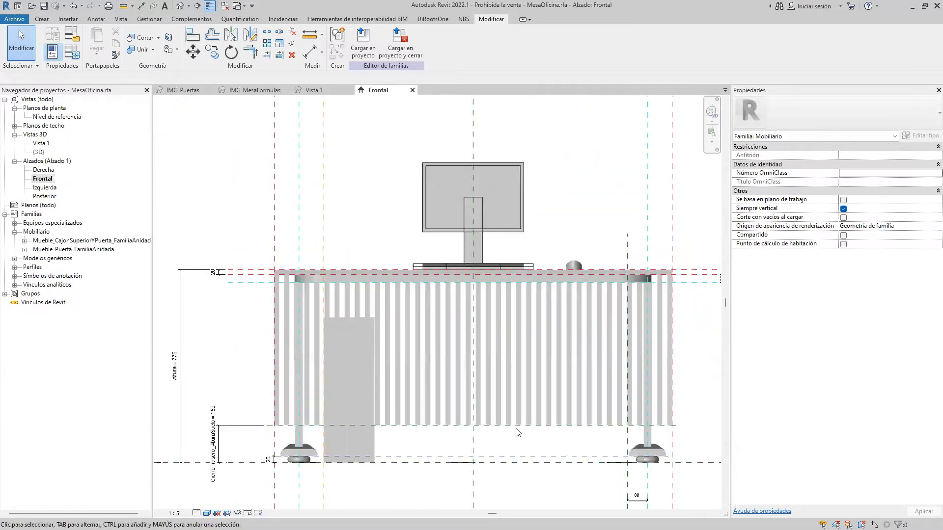
pyautogui.scroll(1, 462, 294)
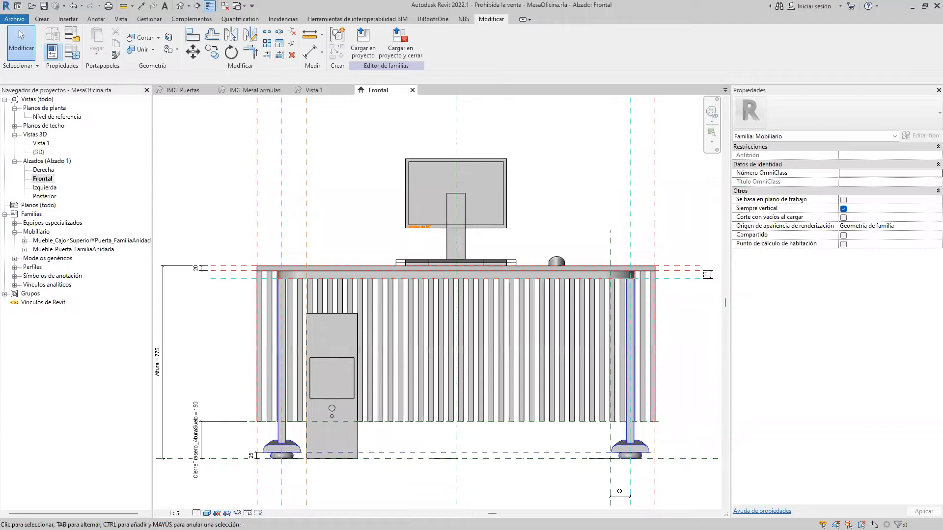
# - Examine the tabletop's slanted front edge and its angle dimension in the Nivel de referencia plan and the default 3D view
pyautogui.doubleClick(63, 118)
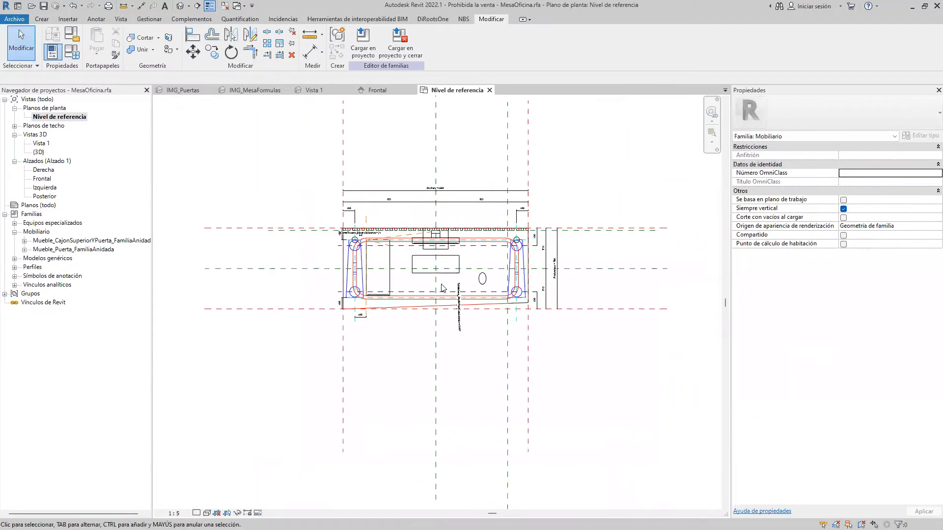
pyautogui.scroll(2, 437, 294)
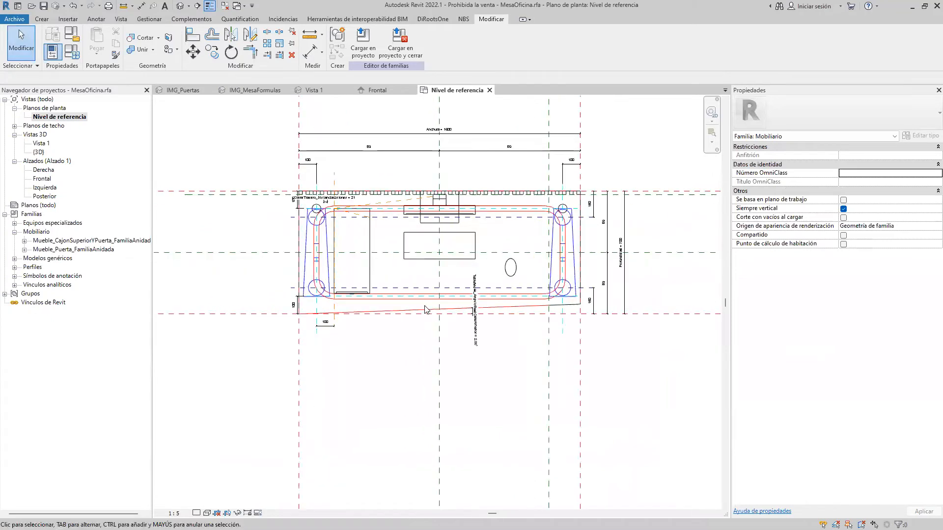
pyautogui.click(181, 6)
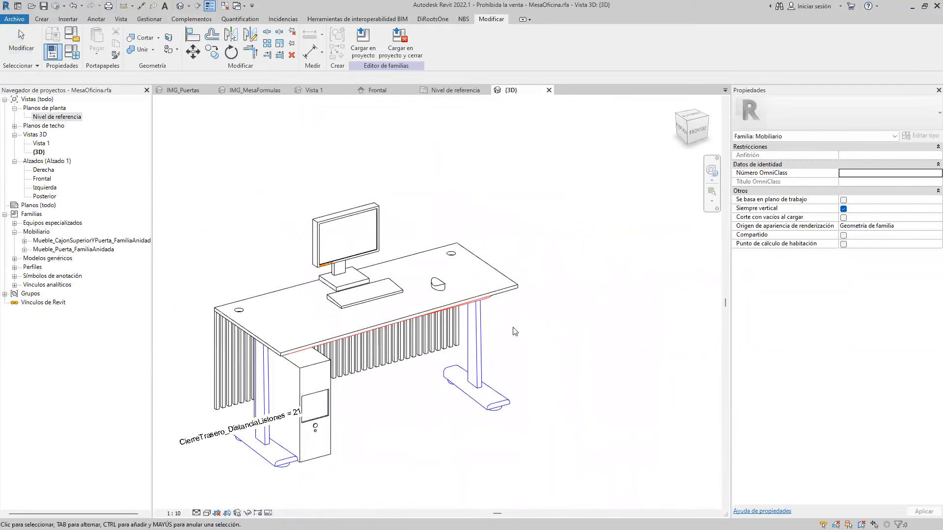
pyautogui.moveTo(478, 364)
pyautogui.keyDown('shift'); pyautogui.mouseDown(button='middle')
pyautogui.moveTo(617, 322)
pyautogui.moveTo(581, 370)
pyautogui.moveTo(460, 357)
pyautogui.moveTo(461, 261)
pyautogui.moveTo(443, 147)
pyautogui.moveTo(466, 246)
pyautogui.moveTo(255, 383)
pyautogui.moveTo(317, 492)
pyautogui.moveTo(477, 284)
pyautogui.moveTo(475, 347)
pyautogui.mouseUp(button='middle'); pyautogui.keyUp('shift')
pyautogui.click(460, 358)
pyautogui.hotkey('ctrl', 'Tab')
pyautogui.scroll(4, 477, 338)
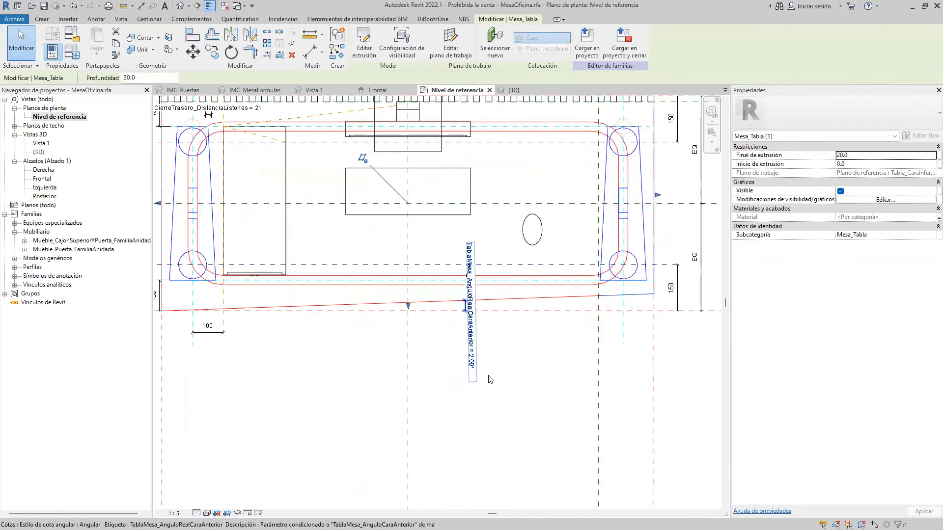
pyautogui.press('Escape')
pyautogui.scroll(-4, 483, 407)
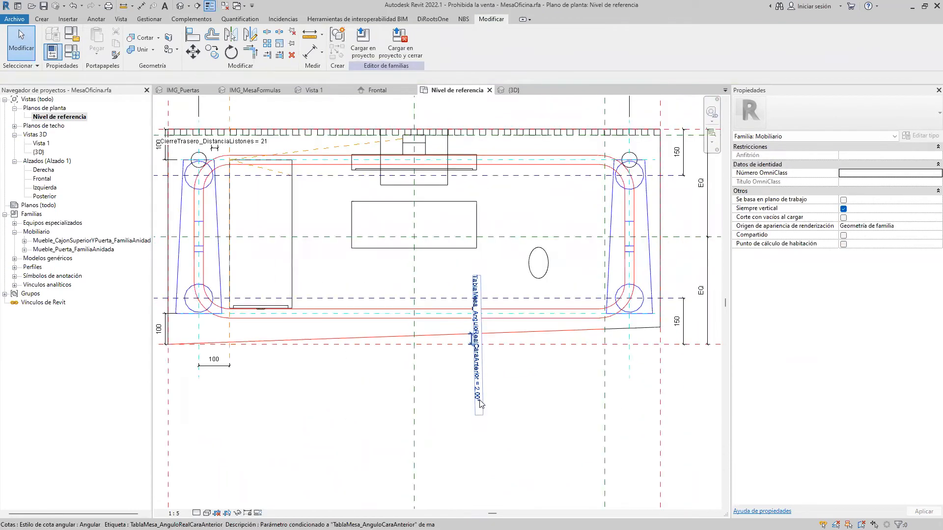
pyautogui.moveTo(515, 417); pyautogui.dragTo(497, 444, button='middle')
# - Try a TablaMesa_AnguloRealCaraAnterior angle of 5° on the tabletop, check it against the frame in 3D, and undo it
pyautogui.click(464, 415)
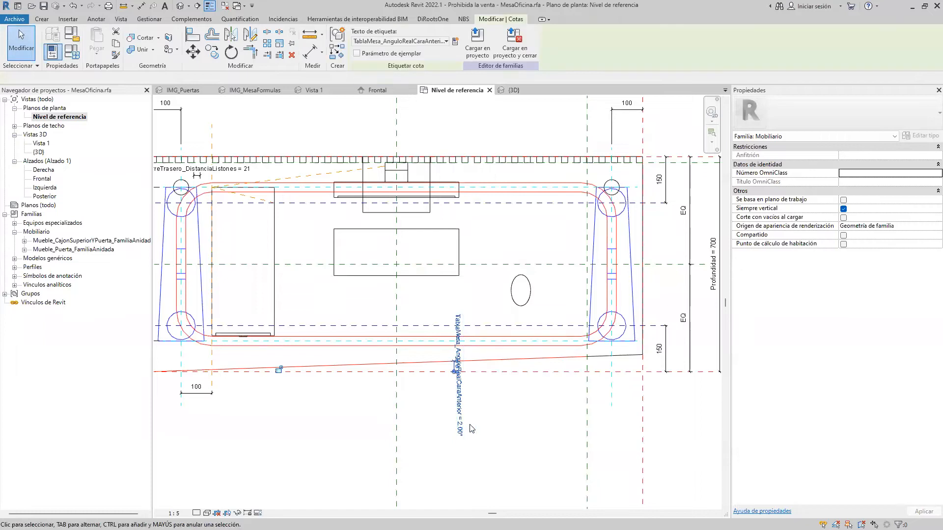
pyautogui.click(464, 414)
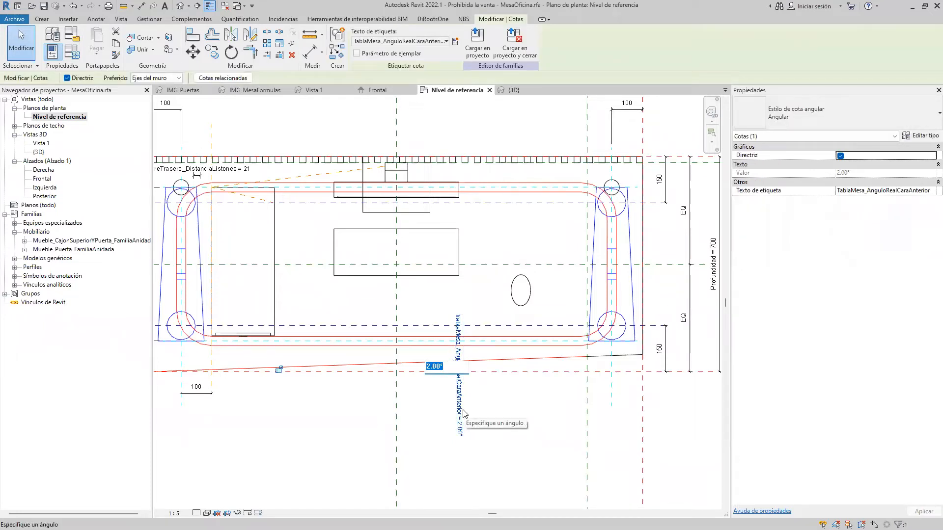
pyautogui.write('5')
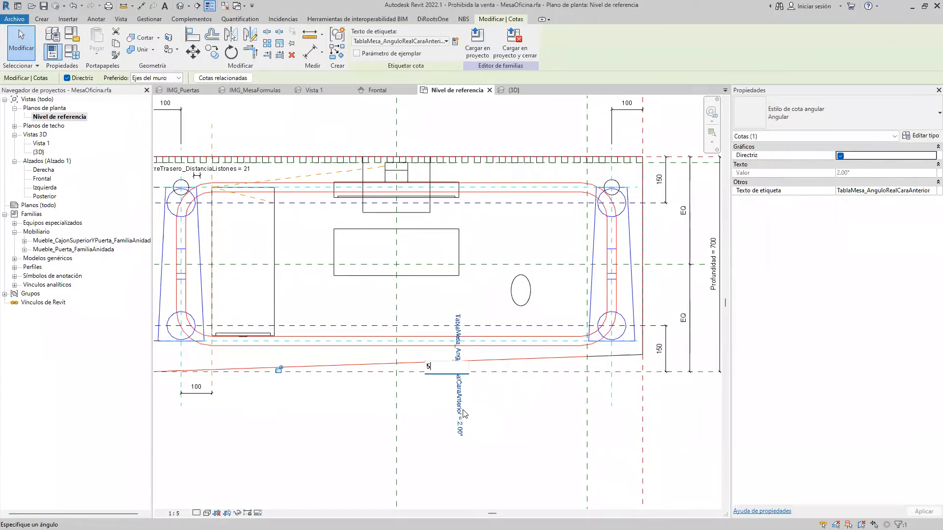
pyautogui.press('Return')
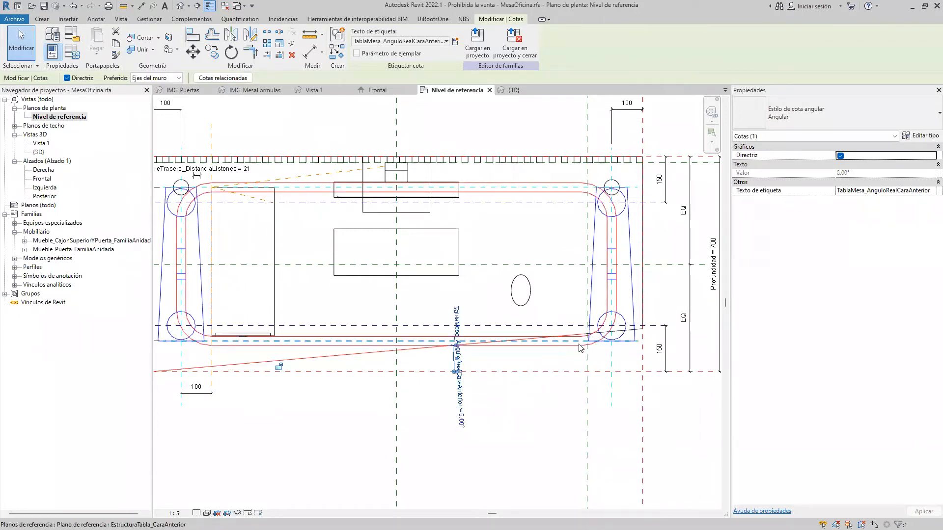
pyautogui.click(180, 6)
pyautogui.keyDown('shift'); pyautogui.moveTo(570, 395); pyautogui.dragTo(543, 406, button='middle'); pyautogui.keyUp('shift')
pyautogui.click(455, 90)
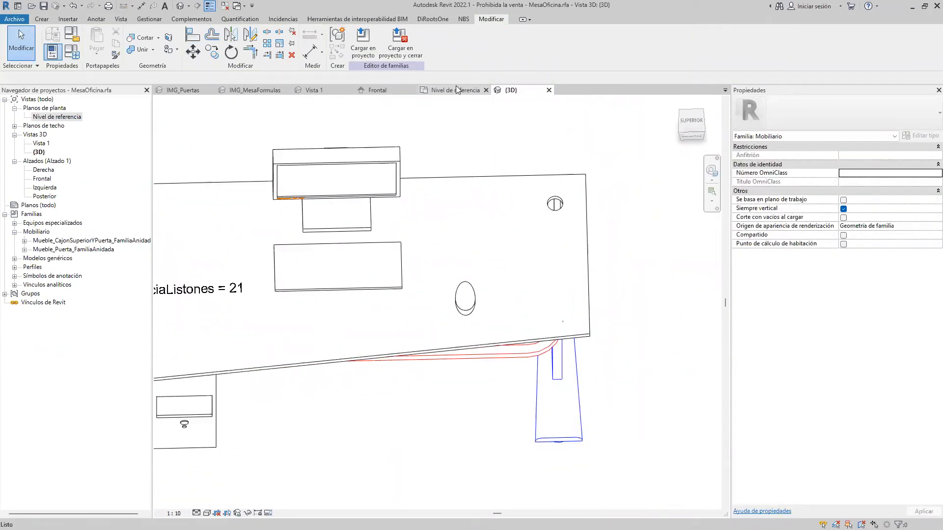
pyautogui.hotkey('ctrl', 'z')
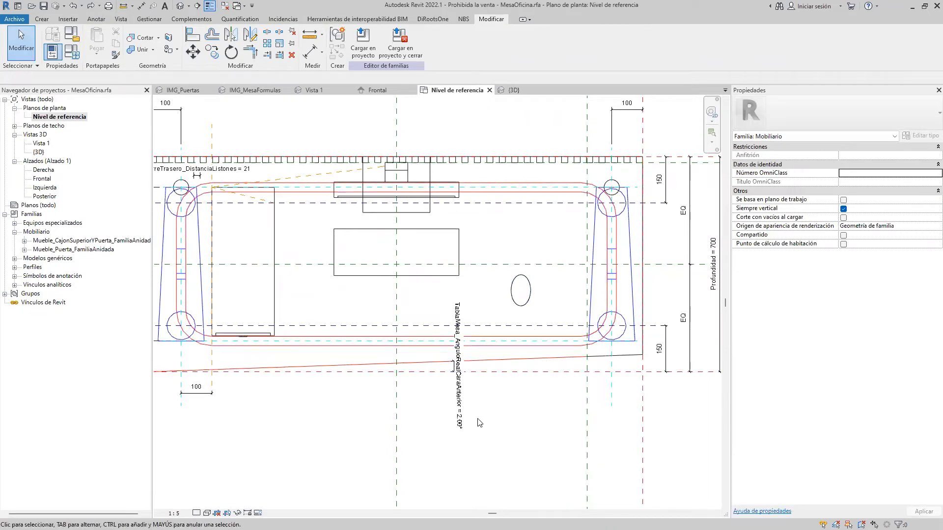
# - Try a TablaMesa_AnguloRealCaraAnterior angle of 0° on the tabletop's front-edge dimension in the plan
pyautogui.moveTo(479, 422); pyautogui.dragTo(550, 412, button='middle')
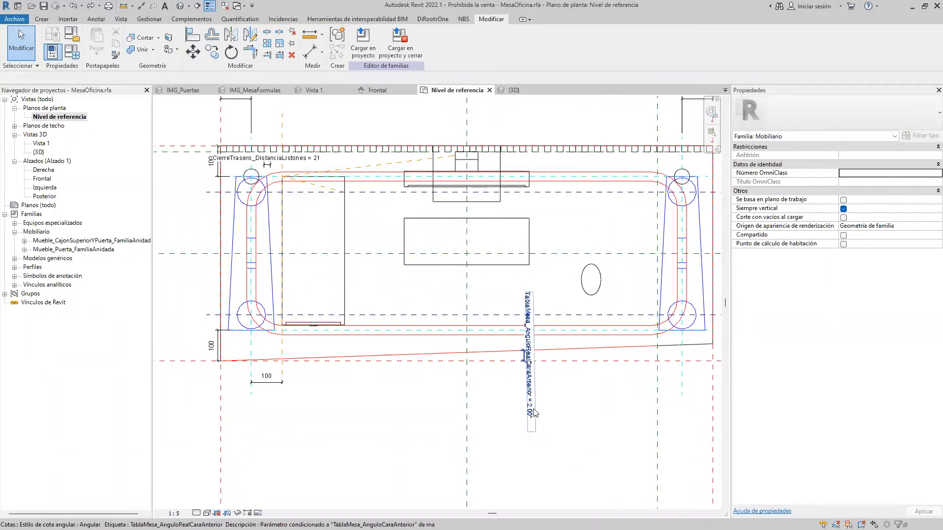
pyautogui.click(533, 413)
pyautogui.click(533, 413)
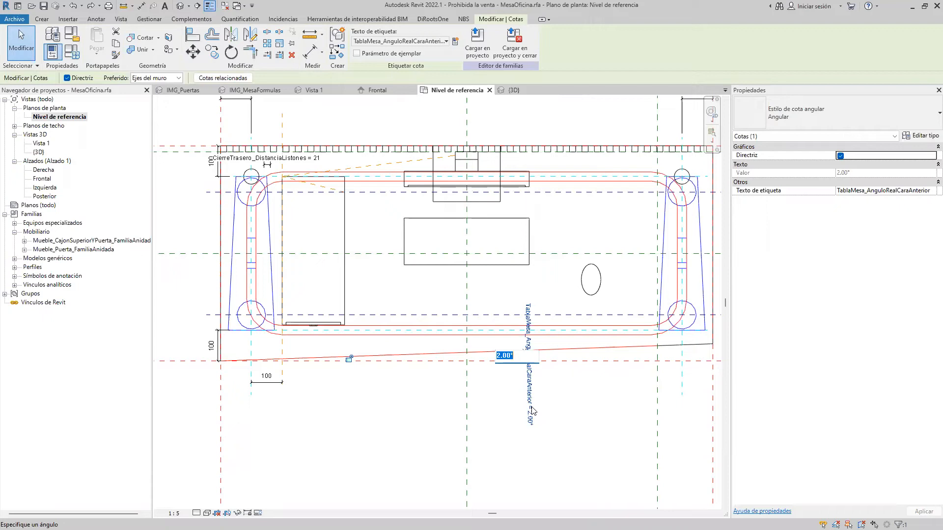
pyautogui.write('0')
pyautogui.press('Return')
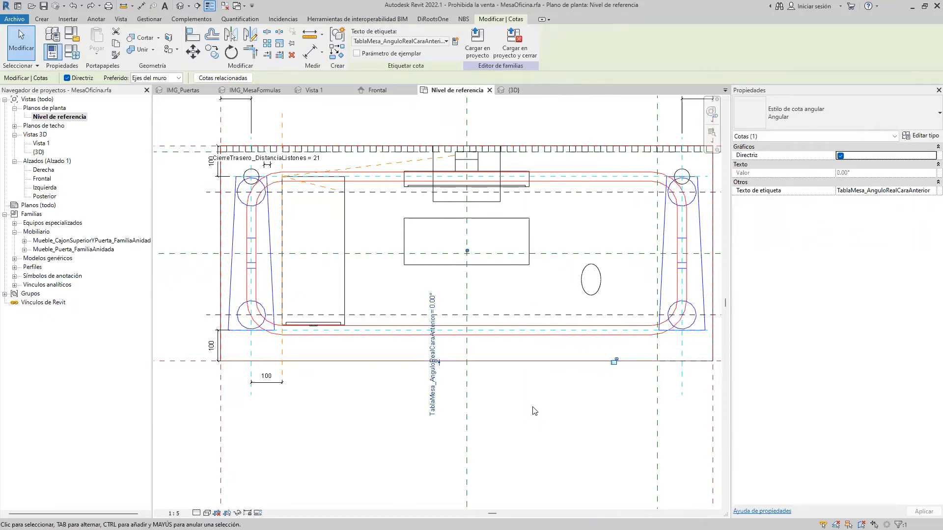
pyautogui.scroll(-1, 568, 382)
pyautogui.scroll(-1, 540, 395)
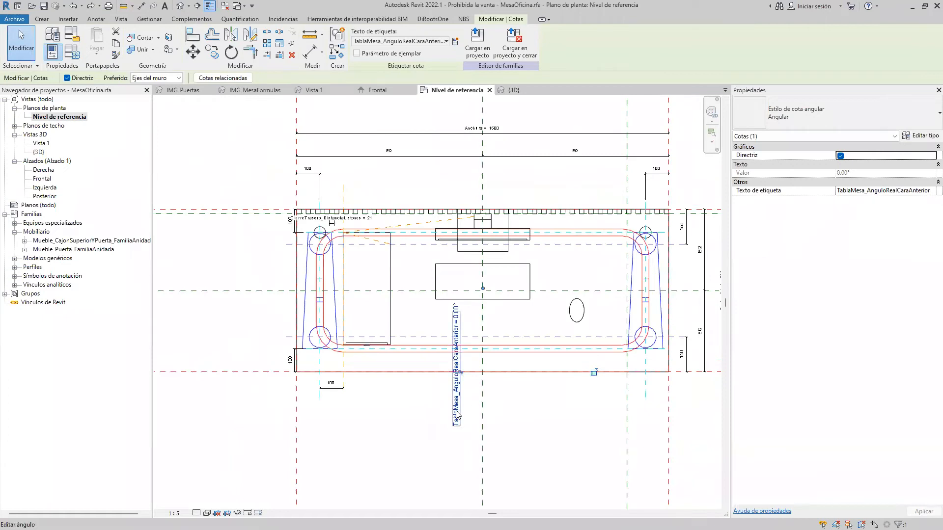
# - Try setting the front-edge angle back to 2°, inspect the edge against the reference plane, and undo the angle tests
pyautogui.click(457, 415)
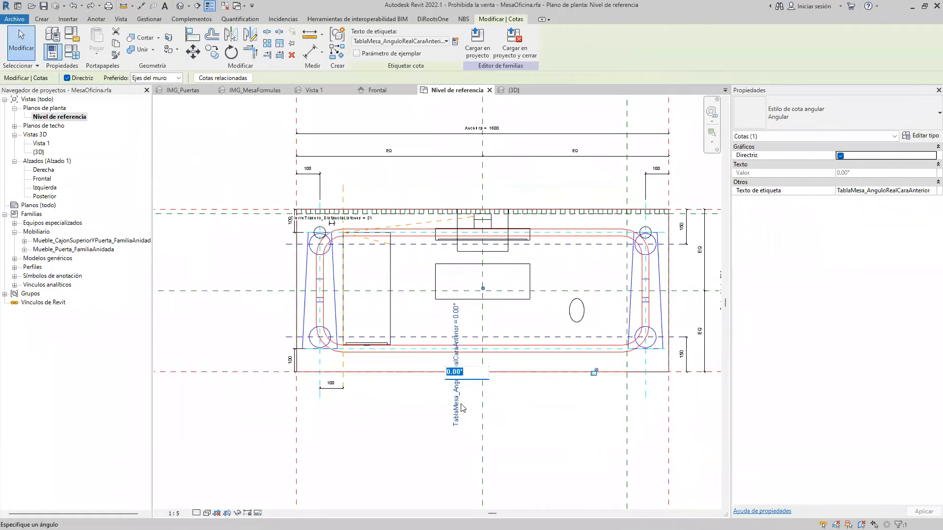
pyautogui.write('2')
pyautogui.press('Return')
pyautogui.scroll(4, 316, 389)
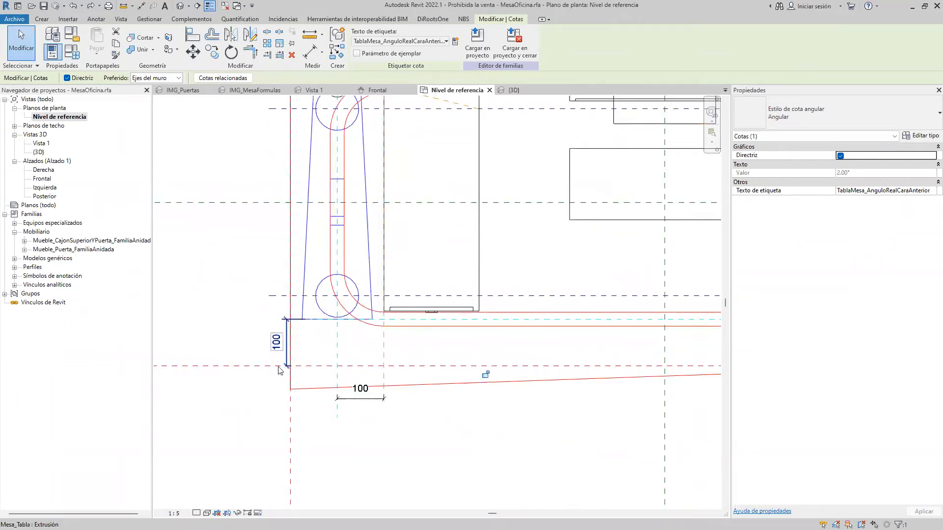
pyautogui.scroll(-4, 290, 375)
pyautogui.scroll(2, 491, 379)
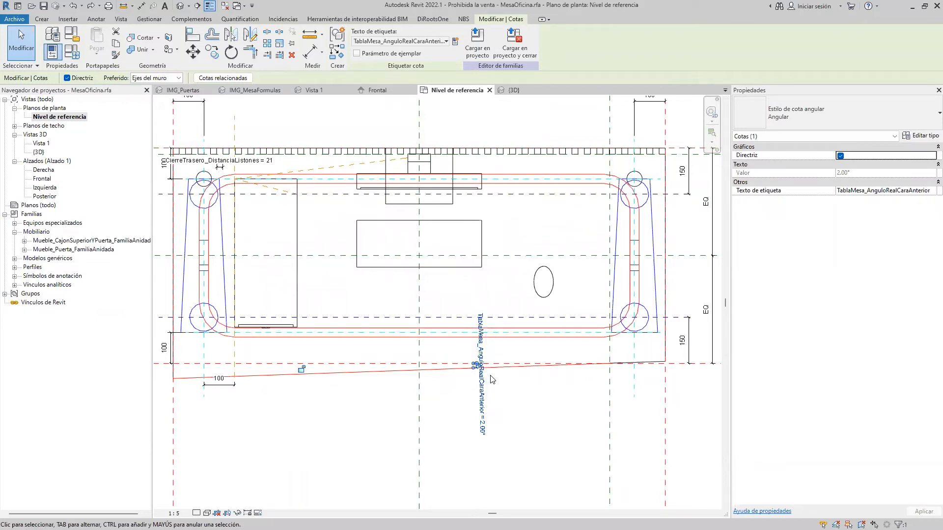
pyautogui.click(490, 379)
pyautogui.keyDown('shift'); pyautogui.hscroll(-2, 491, 379); pyautogui.keyUp('shift')
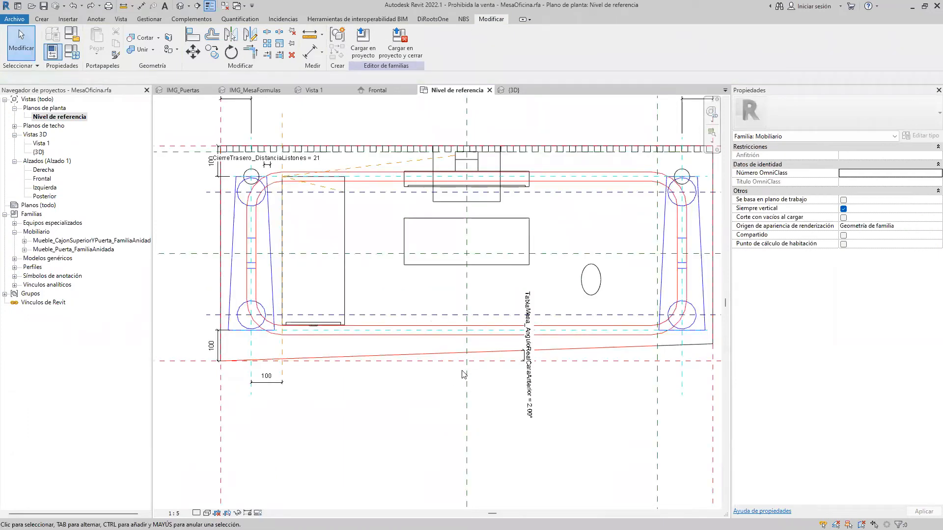
# - Set TablaMesa_AnguloRealCaraAnterior to 3° in the family types and apply the value
pyautogui.click(69, 52)
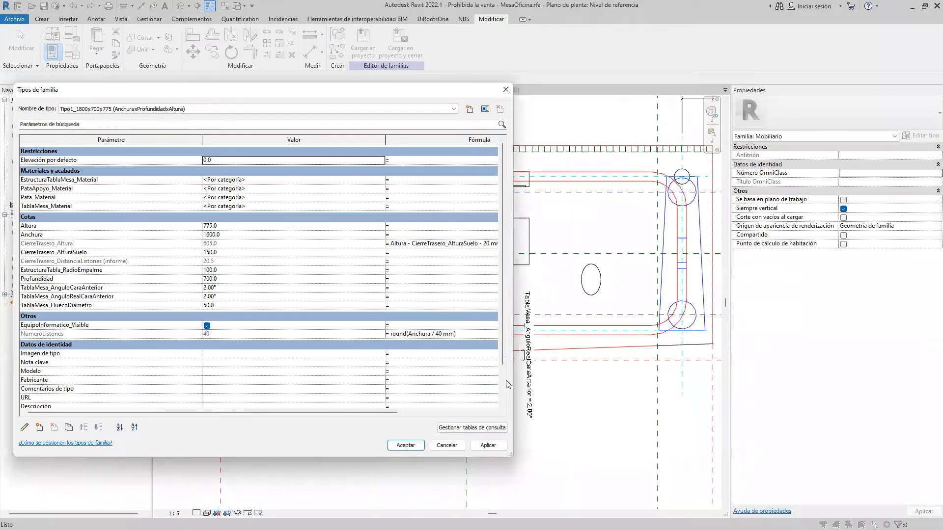
pyautogui.moveTo(126, 300)
pyautogui.click(240, 296)
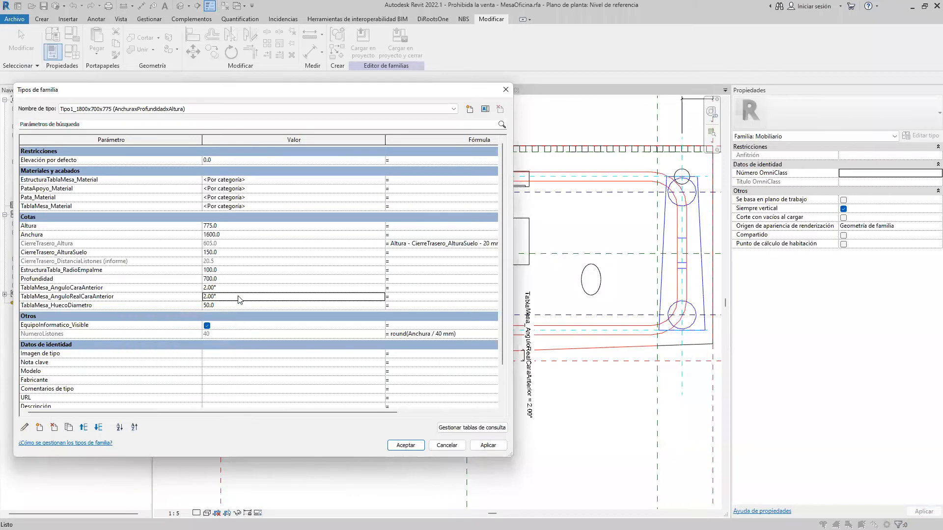
pyautogui.write('3')
pyautogui.press('Tab')
pyautogui.click(486, 446)
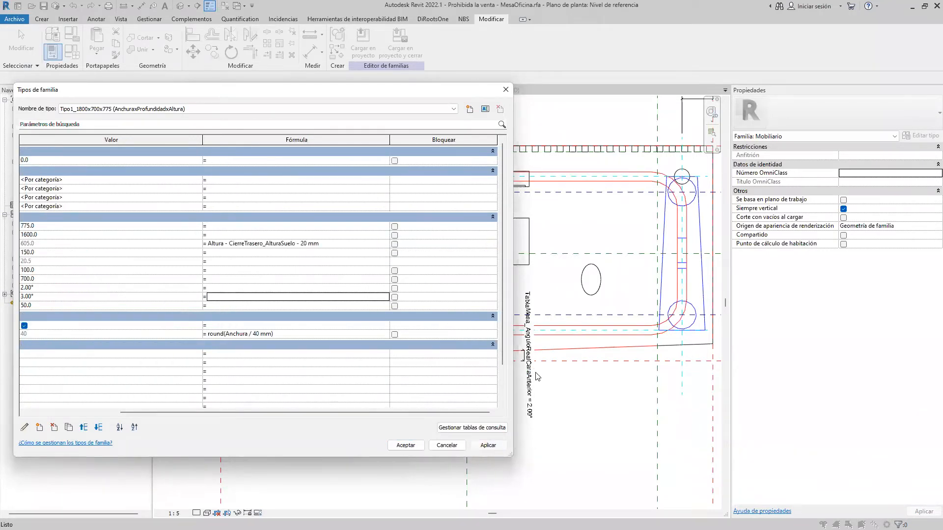
pyautogui.moveTo(434, 412); pyautogui.dragTo(277, 394)
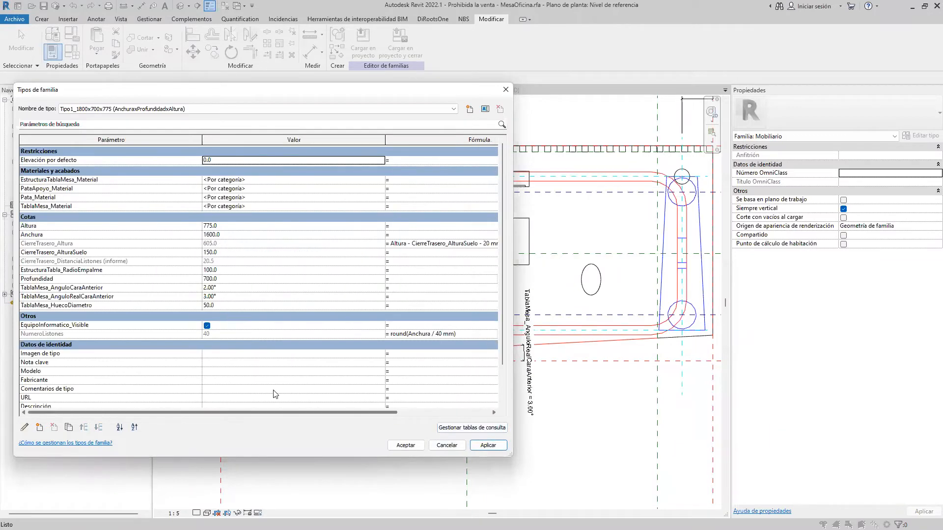
# - Start the TablaMesa_AnguloRealCaraAnterior formula with if(TablaMesa_AnguloCaraAnterior<0.5°,0.5° as the lower limit
pyautogui.moveTo(126, 293)
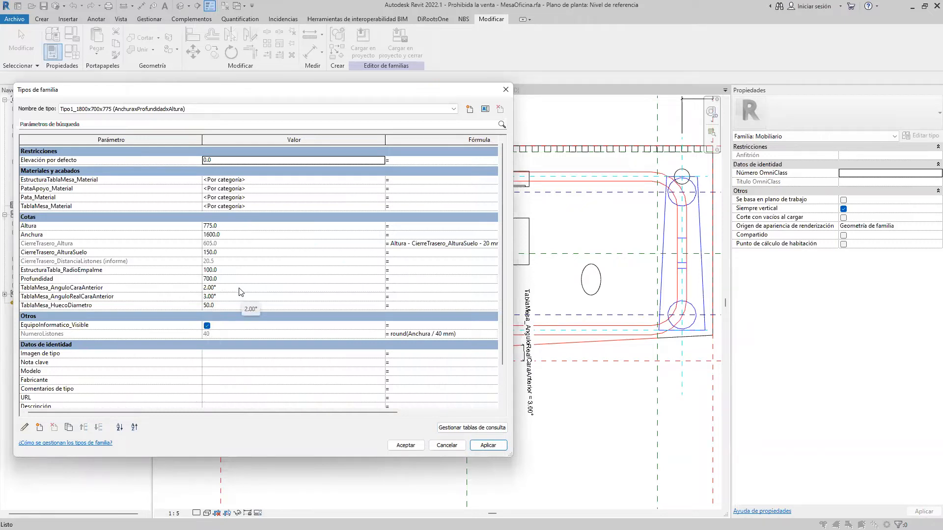
pyautogui.moveTo(385, 141); pyautogui.dragTo(285, 141)
pyautogui.click(307, 296)
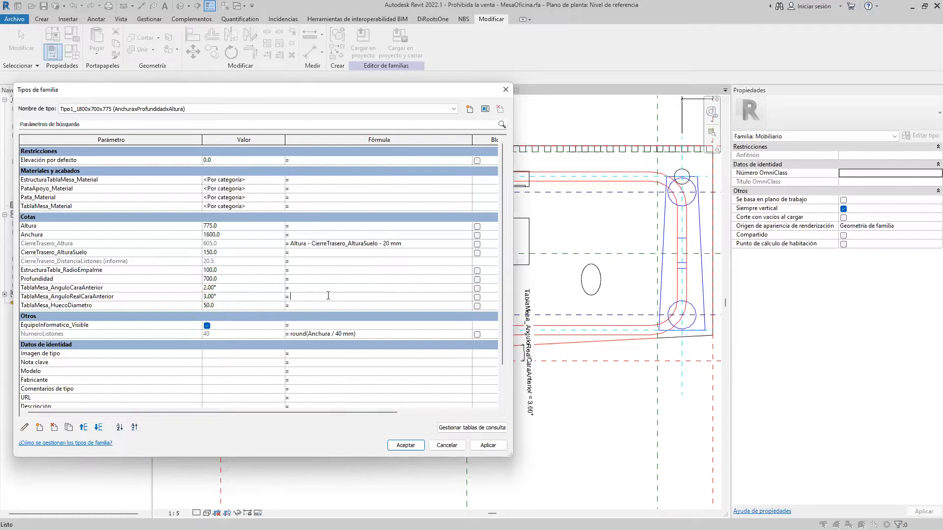
pyautogui.write('(TablaMesa_AnguloCaraAnterior')
pyautogui.click(226, 287)
pyautogui.click(321, 296)
pyautogui.write('if(TablaMe')
pyautogui.write('sa_Angulo')
pyautogui.write('CaraAnterior')
pyautogui.write('0')
pyautogui.write('.5')
# - Add a nested upper limit to the formula: if(TablaMesa_AnguloCaraAnterior>4°, 4°
pyautogui.write('if')
pyautogui.write('(TablaMes')
pyautogui.write('a_AnguloCara')
pyautogui.write('Anteri')
pyautogui.write('or')
pyautogui.write('>')
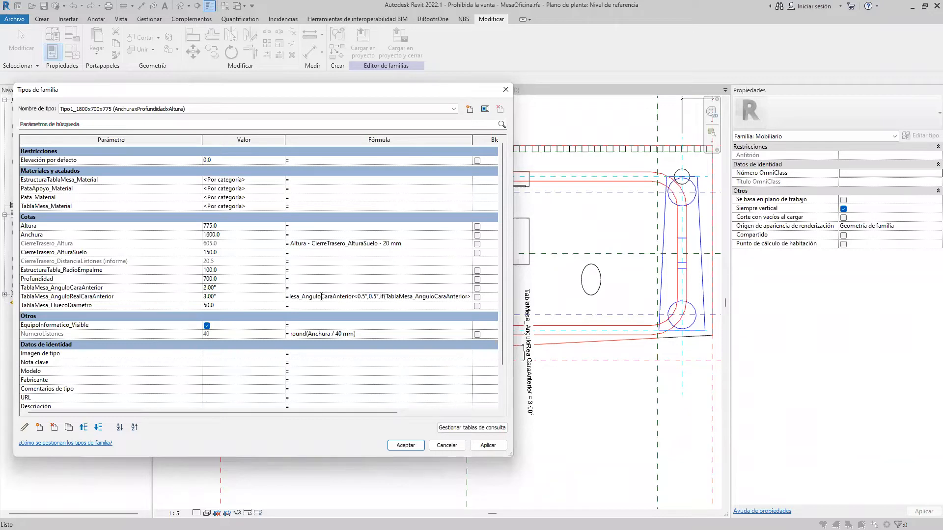
pyautogui.write('4°')
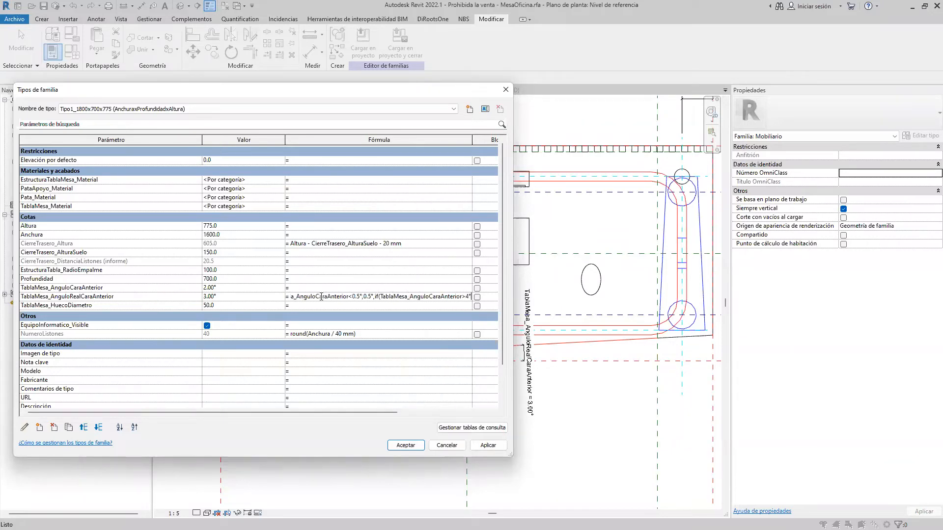
pyautogui.write(', ')
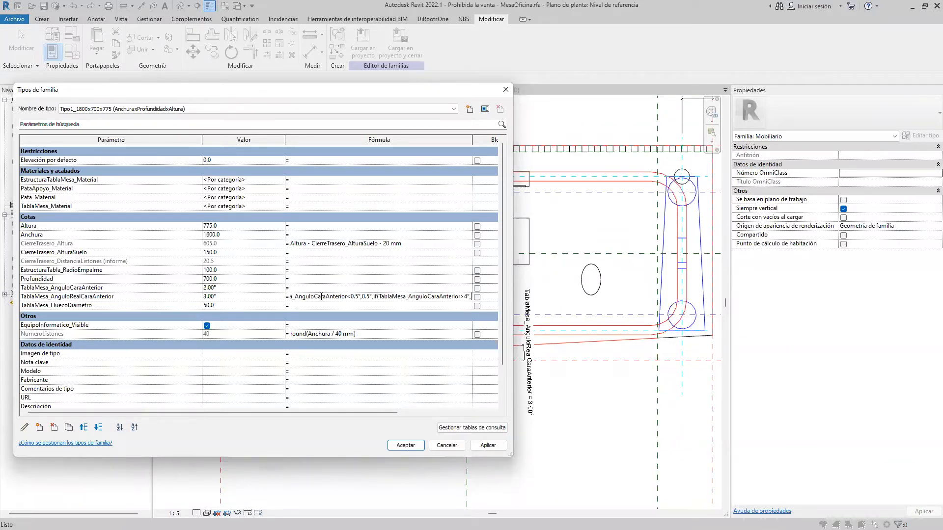
pyautogui.write('4°')
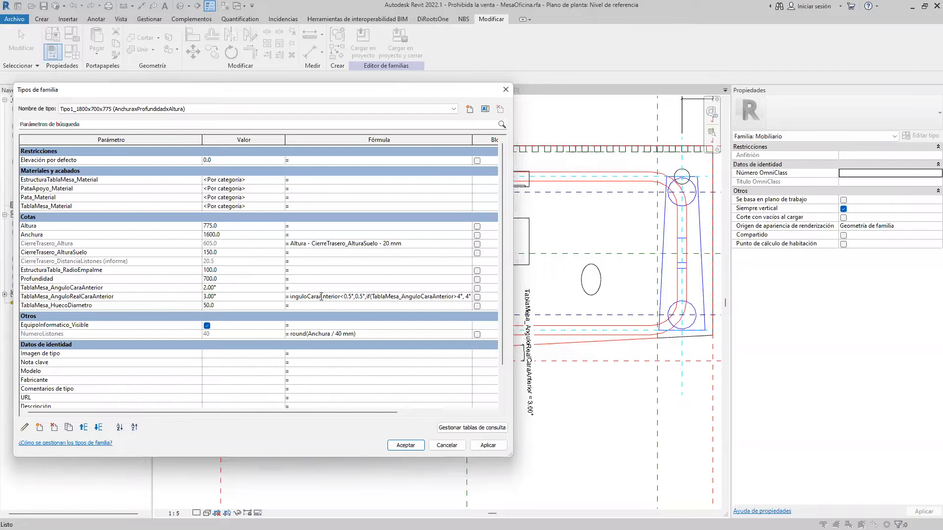
# - Finish the nested formula with TablaMesa_AnguloCaraAnterior as the remaining case, close both conditions, and widen the formula column
pyautogui.write(',')
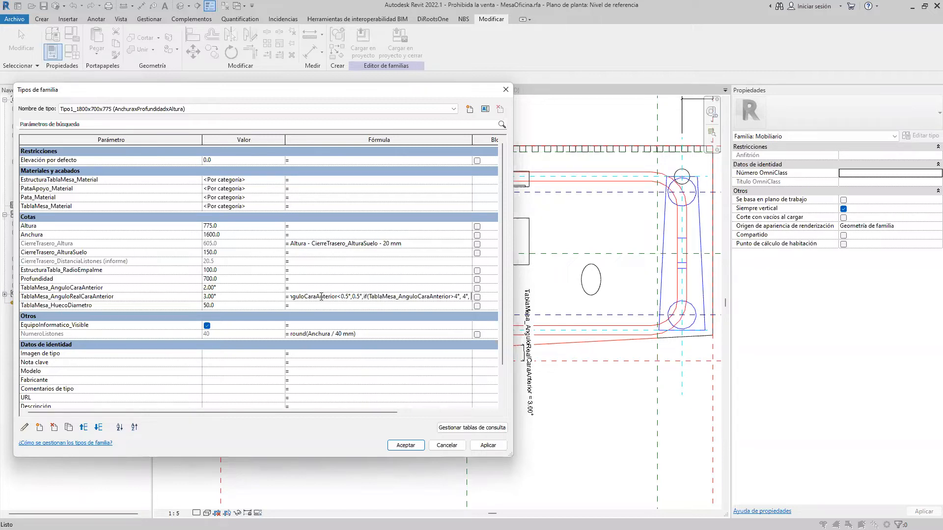
pyautogui.write('TablaMesa')
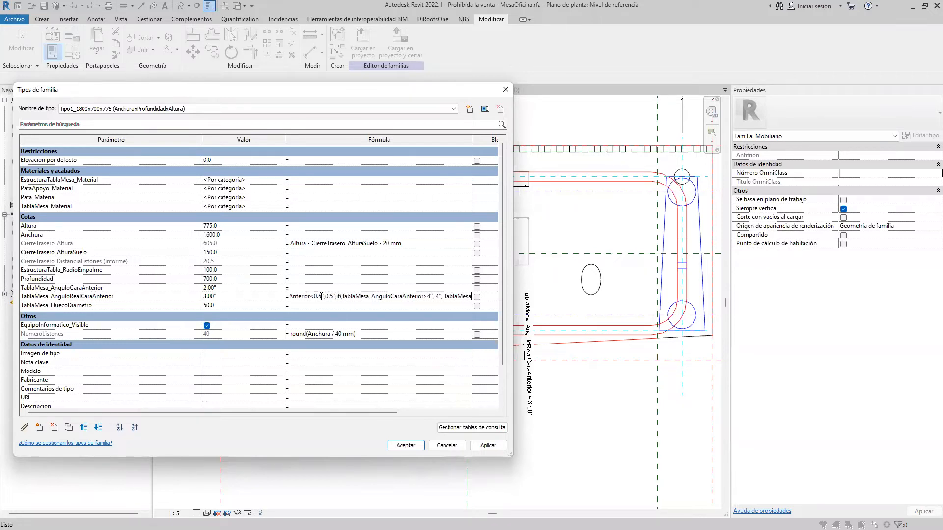
pyautogui.write('_AnguloCara')
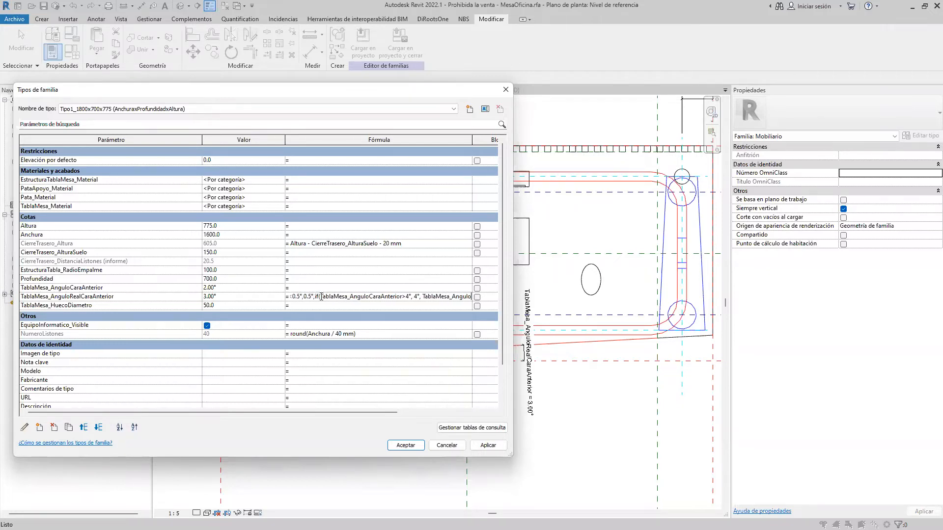
pyautogui.write('Anterior')
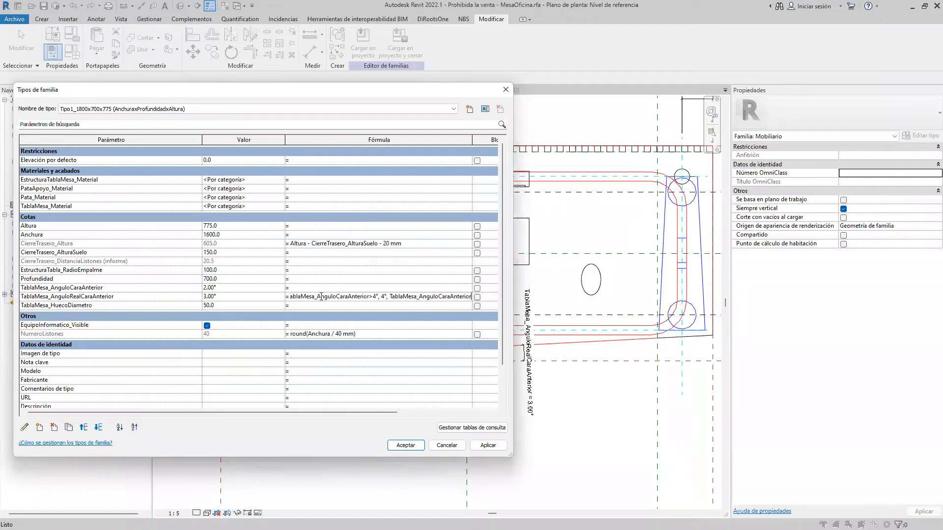
pyautogui.write('))')
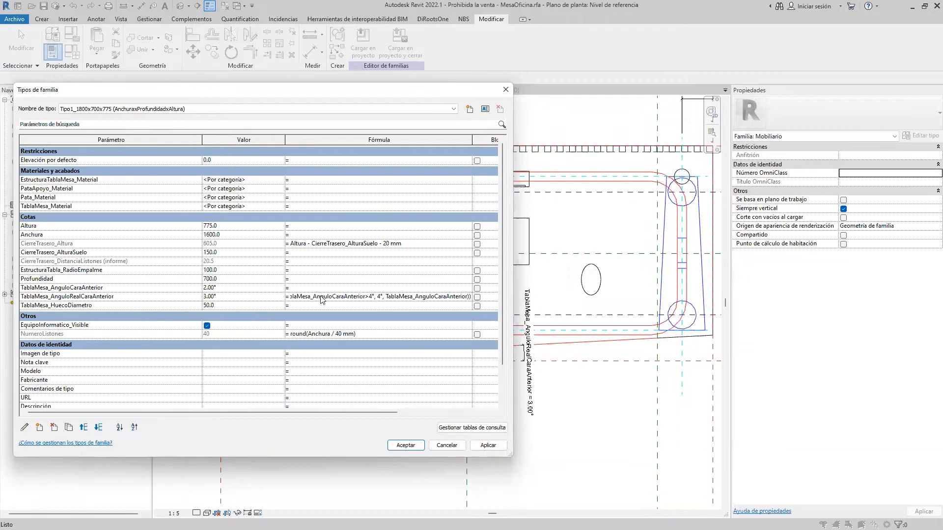
pyautogui.press('Tab')
pyautogui.moveTo(330, 412); pyautogui.dragTo(241, 409)
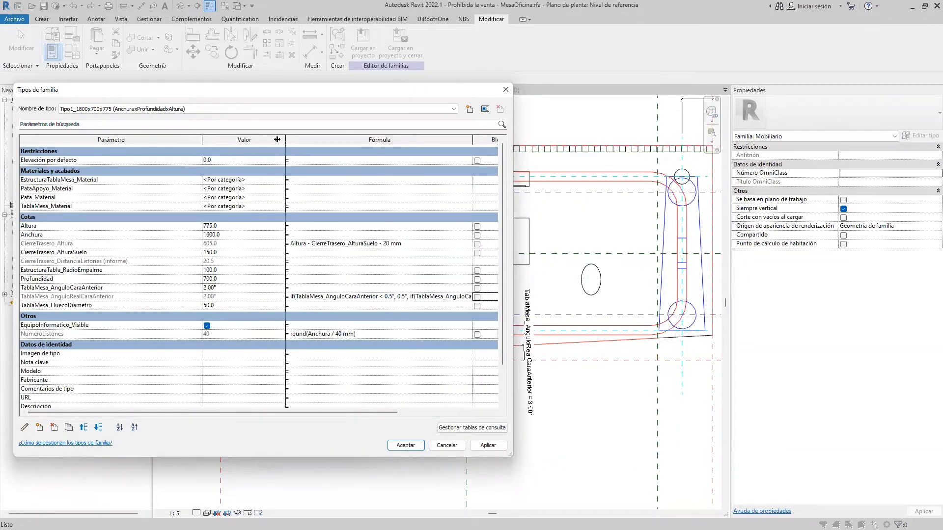
pyautogui.moveTo(285, 140); pyautogui.dragTo(257, 140)
pyautogui.moveTo(444, 140); pyautogui.dragTo(481, 140)
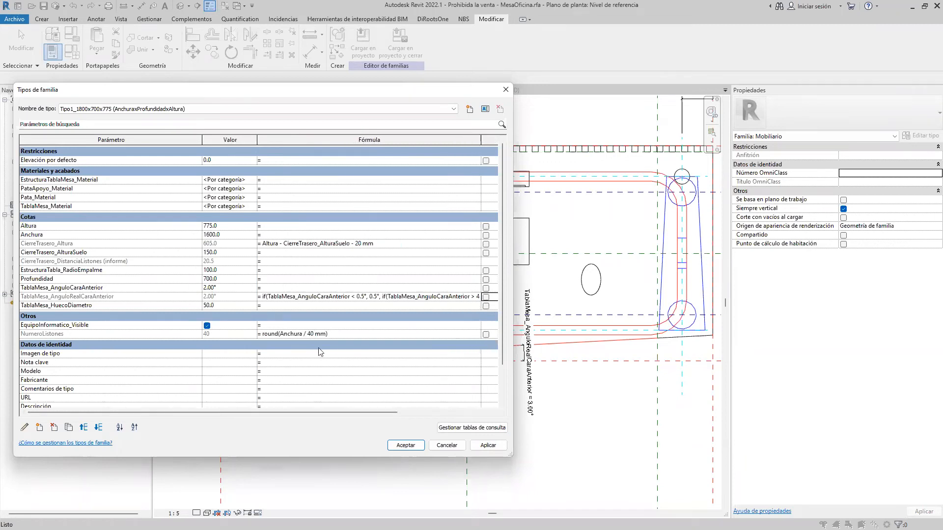
# - Test the lower limit by setting TablaMesa_AnguloCaraAnterior to 0°, accept, and check the front edge in plan
pyautogui.click(234, 289)
pyautogui.write('0')
pyautogui.press('Tab')
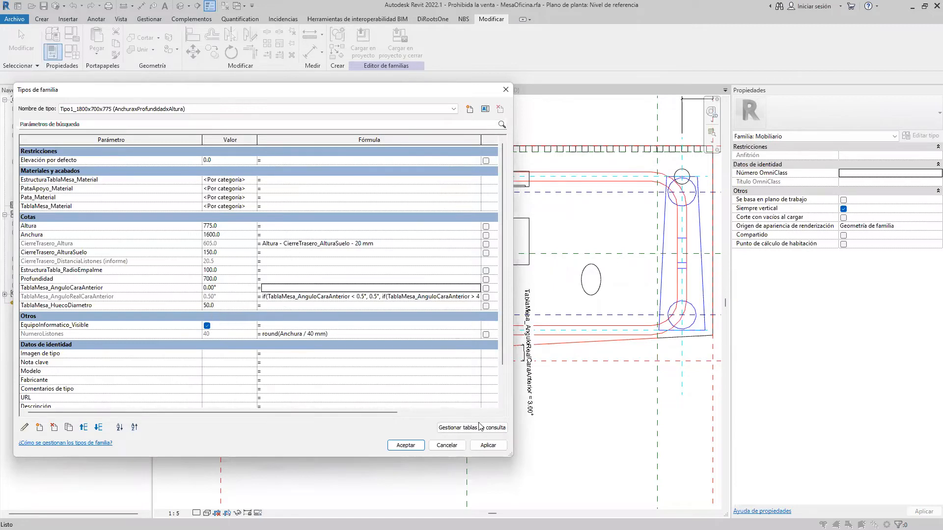
pyautogui.click(489, 445)
pyautogui.click(416, 445)
pyautogui.scroll(2, 536, 418)
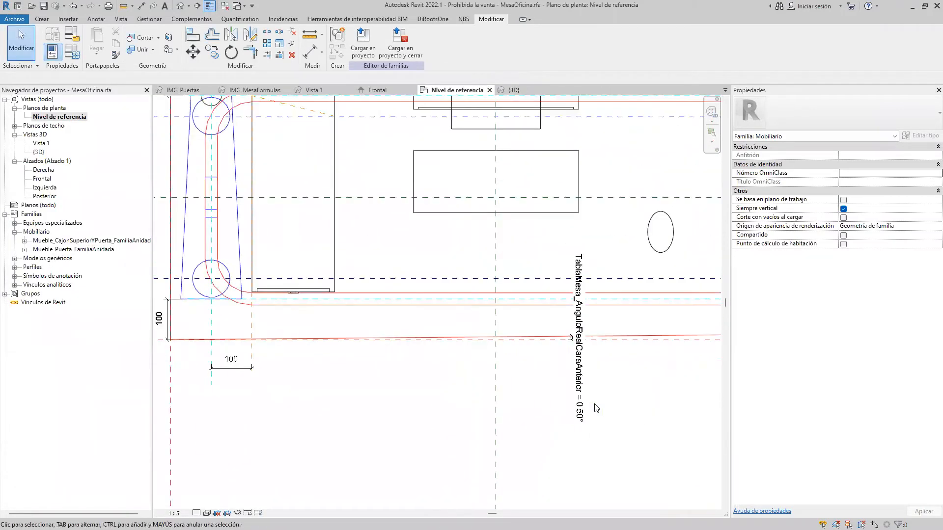
# - Test the upper limit by setting TablaMesa_AnguloCaraAnterior to 7° in the family types and check the front edge in plan
pyautogui.click(71, 53)
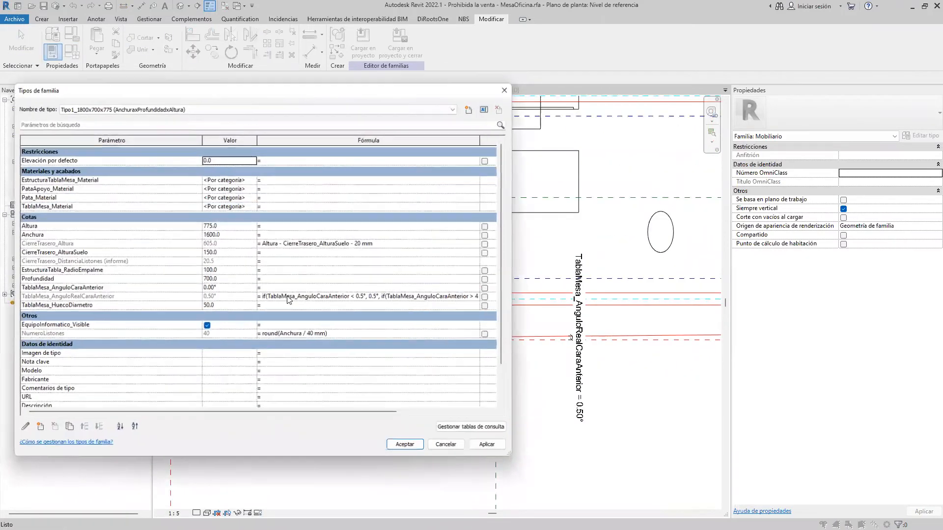
pyautogui.click(235, 286)
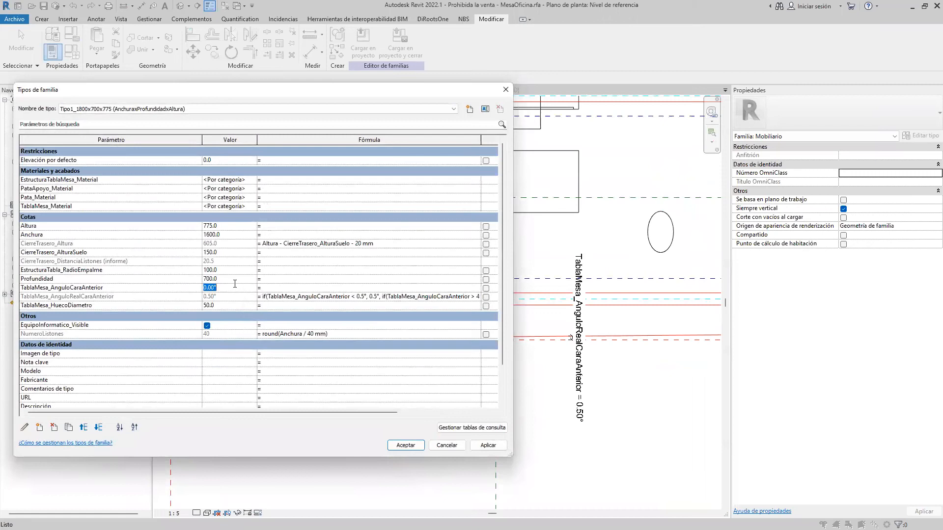
pyautogui.write('7')
pyautogui.press('Tab')
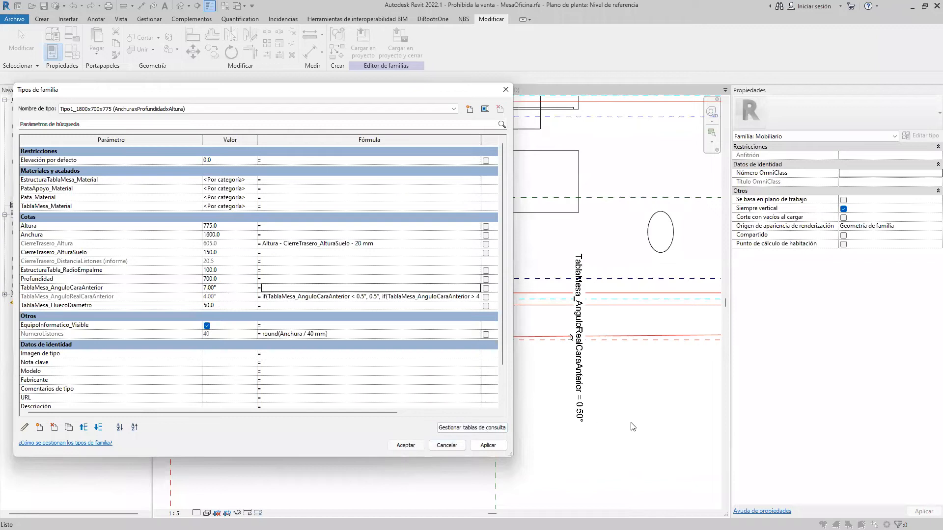
pyautogui.moveTo(492, 408); pyautogui.dragTo(460, 420, button='middle')
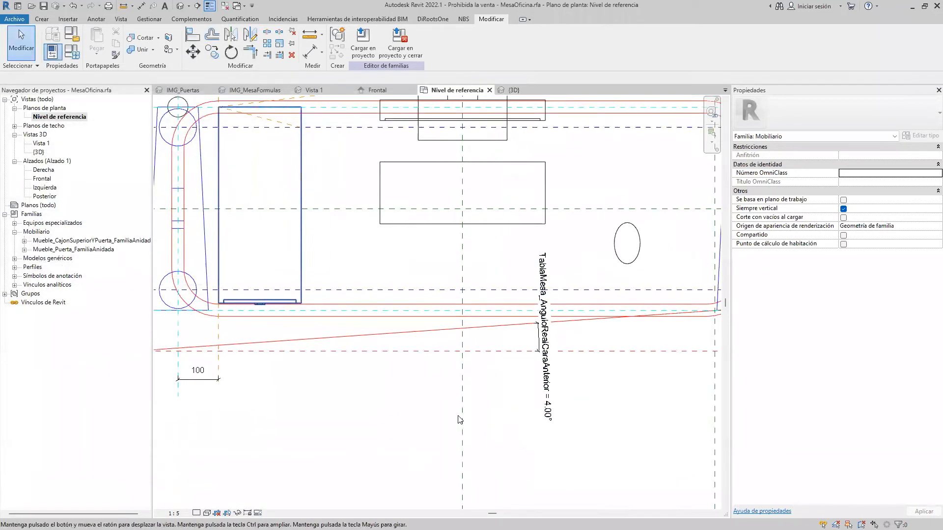
pyautogui.scroll(-2, 459, 418)
# - Set TablaMesa_AnguloCaraAnterior to 3° in the family types and apply it
pyautogui.click(49, 51)
pyautogui.click(233, 287)
pyautogui.write('3')
pyautogui.press('Tab')
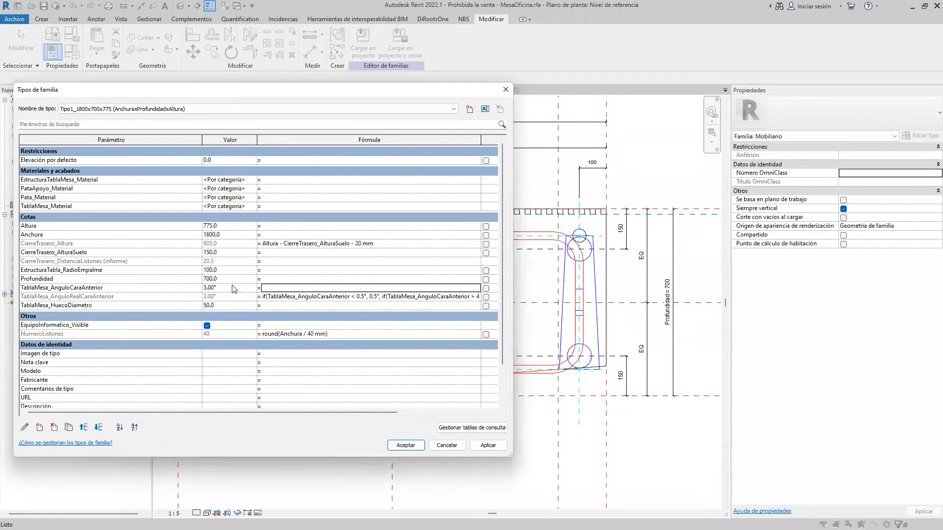
pyautogui.click(479, 447)
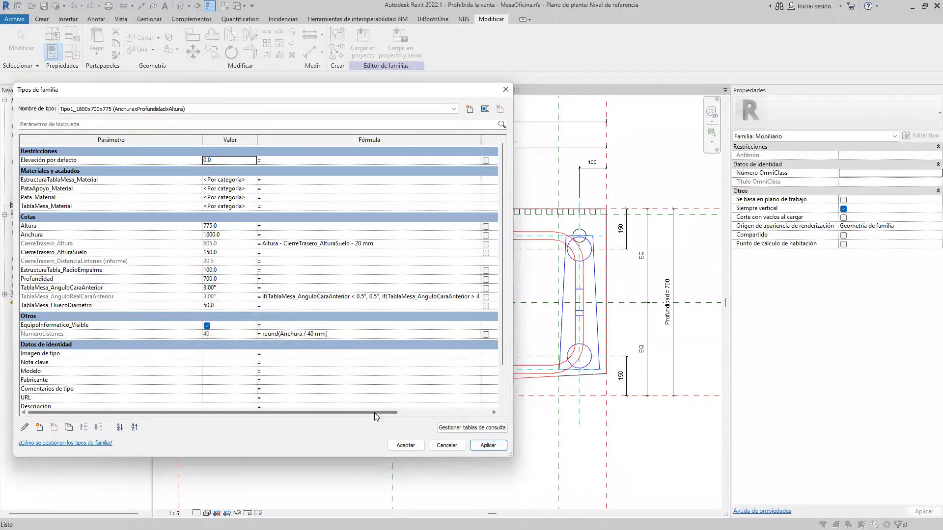
# - Review the end of the TablaMesa_AnguloRealCaraAnterior formula, including its remaining-case value, and accept the family types
pyautogui.click(472, 296)
pyautogui.moveTo(473, 297); pyautogui.dragTo(501, 298)
pyautogui.click(445, 300)
pyautogui.moveTo(395, 296); pyautogui.dragTo(476, 297)
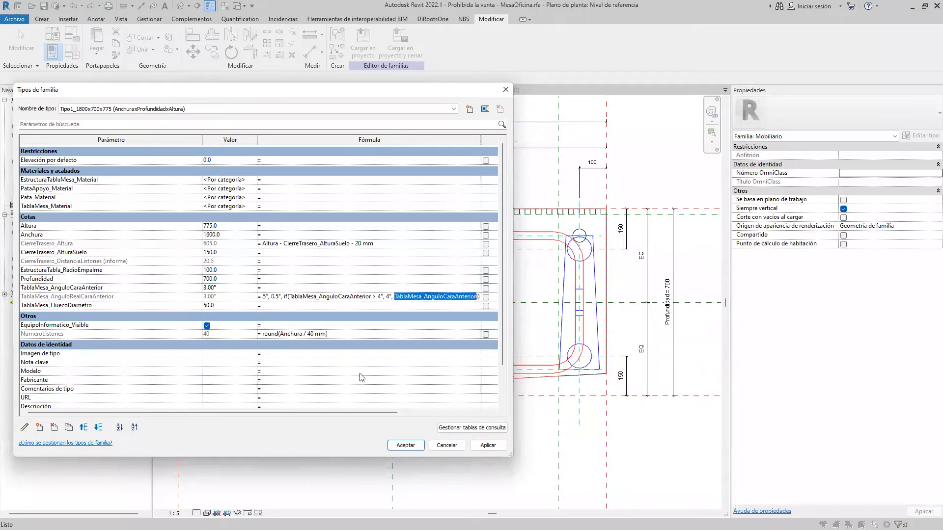
pyautogui.click(412, 445)
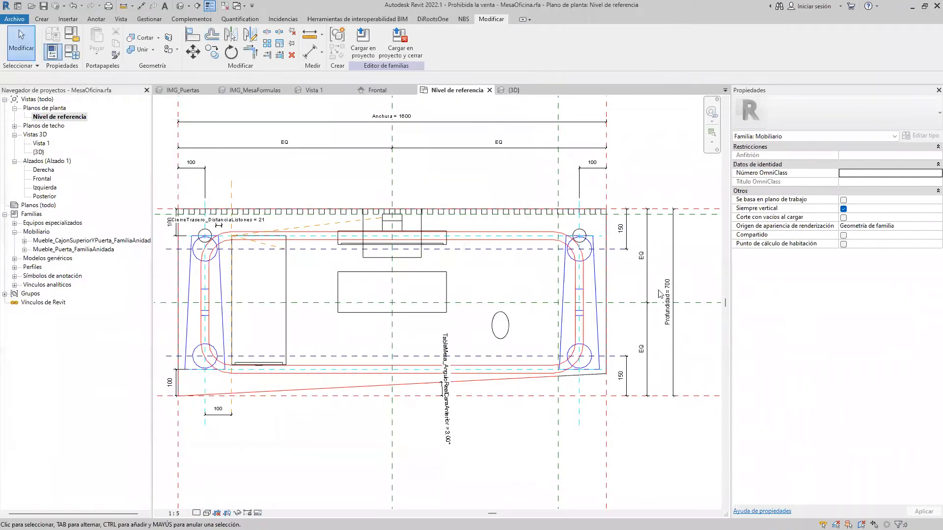
# - In the 3D view, inspect the visibility property of the monitor and mouse and check the EquipoInformatico_Visible parameter in the family types
pyautogui.scroll(-2, 549, 328)
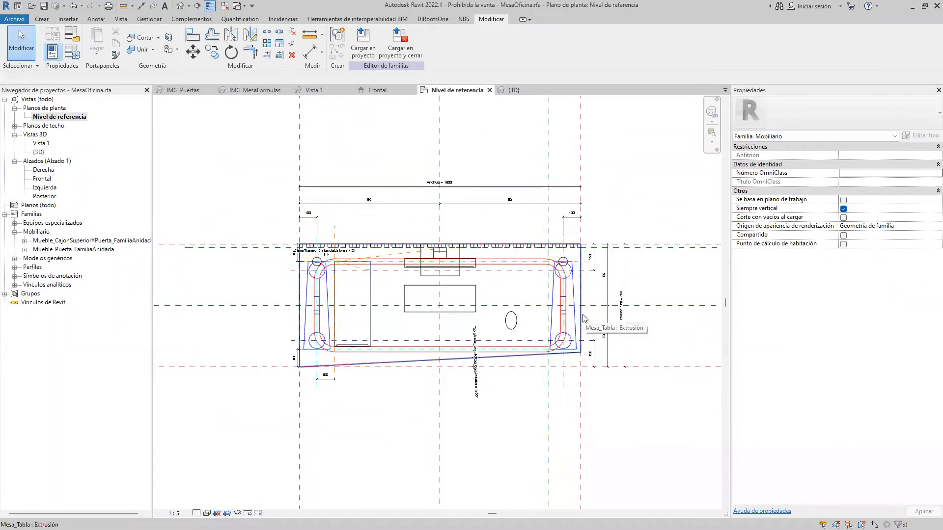
pyautogui.scroll(-2, 583, 318)
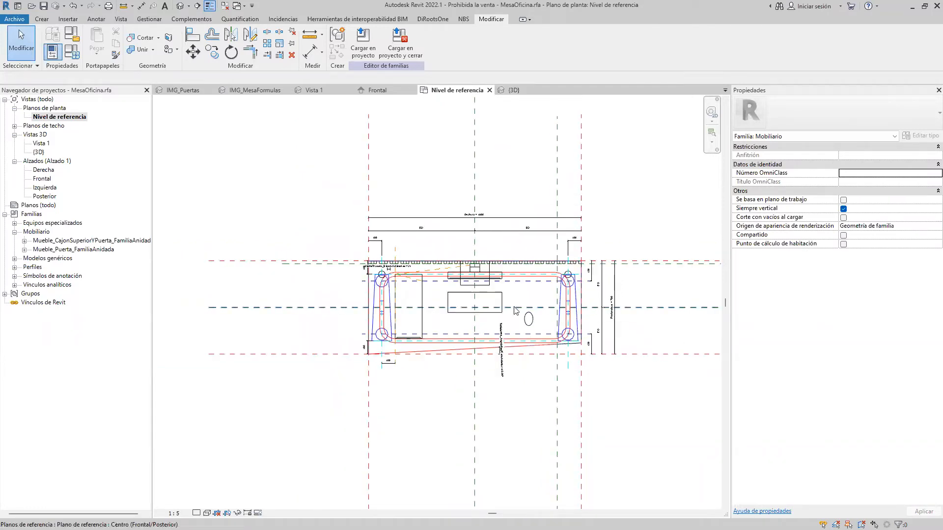
pyautogui.click(177, 7)
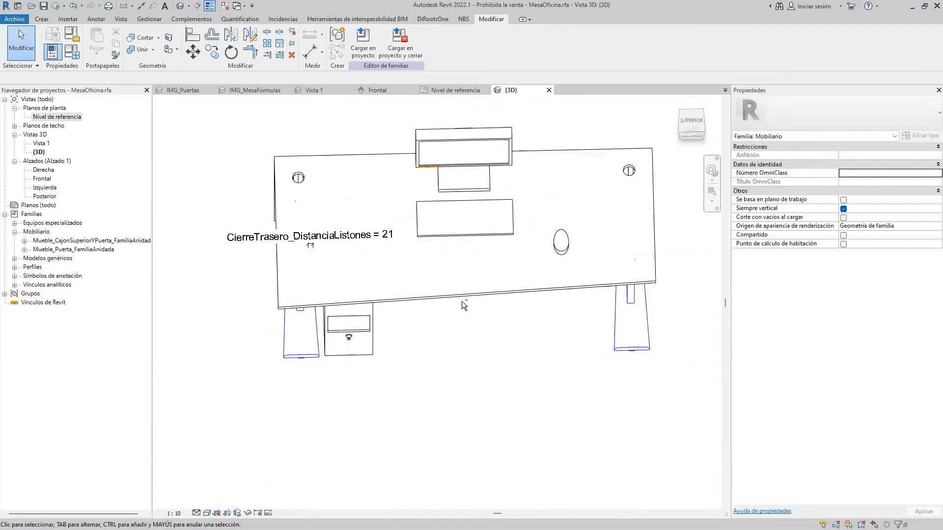
pyautogui.click(461, 218)
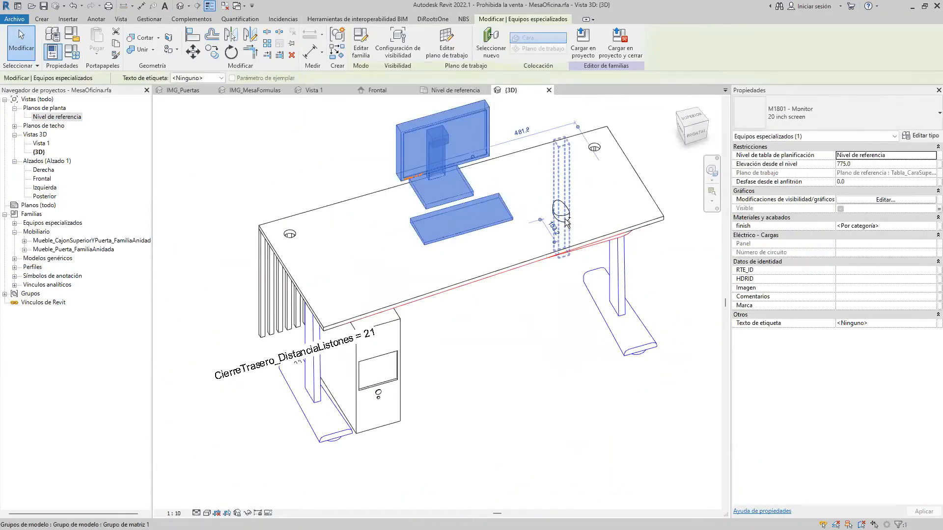
pyautogui.keyDown('ctrl'); pyautogui.click(565, 220); pyautogui.keyUp('ctrl')
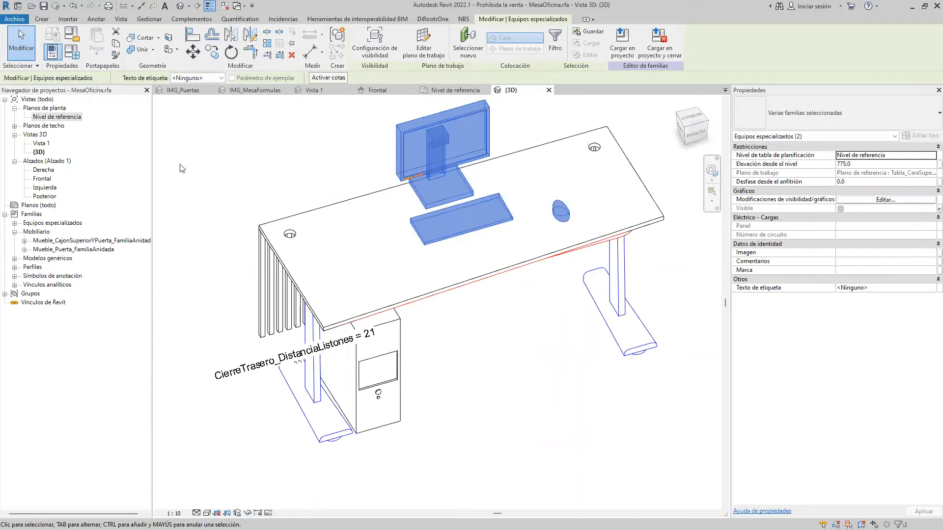
pyautogui.click(72, 51)
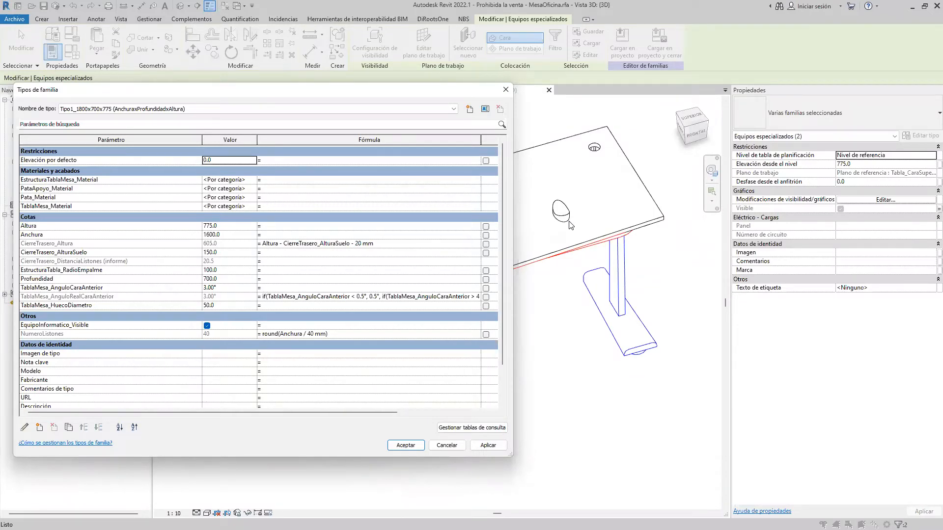
pyautogui.press('Return')
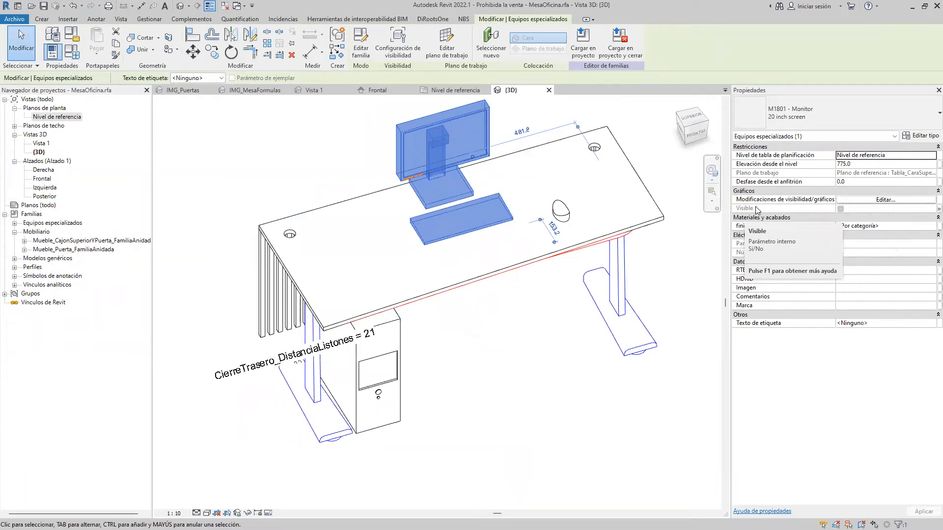
pyautogui.click(74, 54)
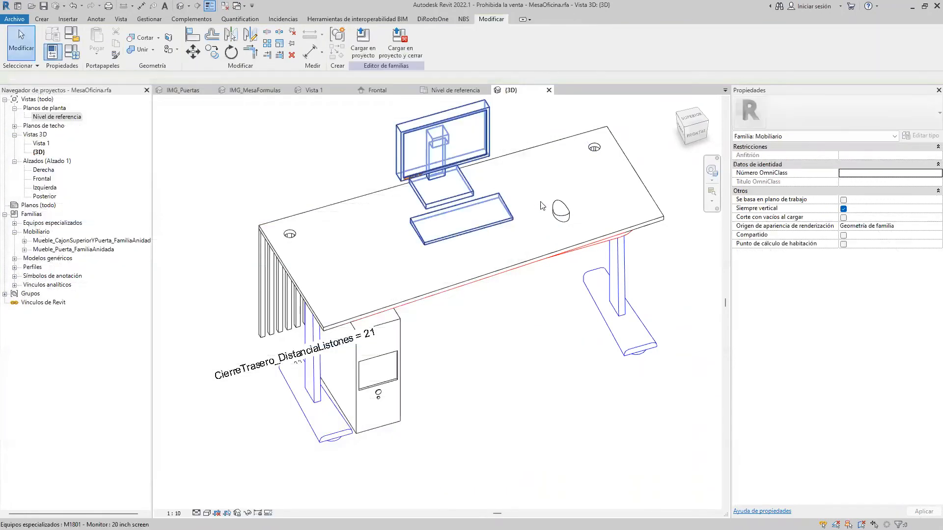
# - Associate the Visible property of the monitor, mouse and computer tower with the EquipoInformatico_Visible family parameter
pyautogui.keyDown('ctrl'); pyautogui.click(399, 352); pyautogui.keyUp('ctrl')
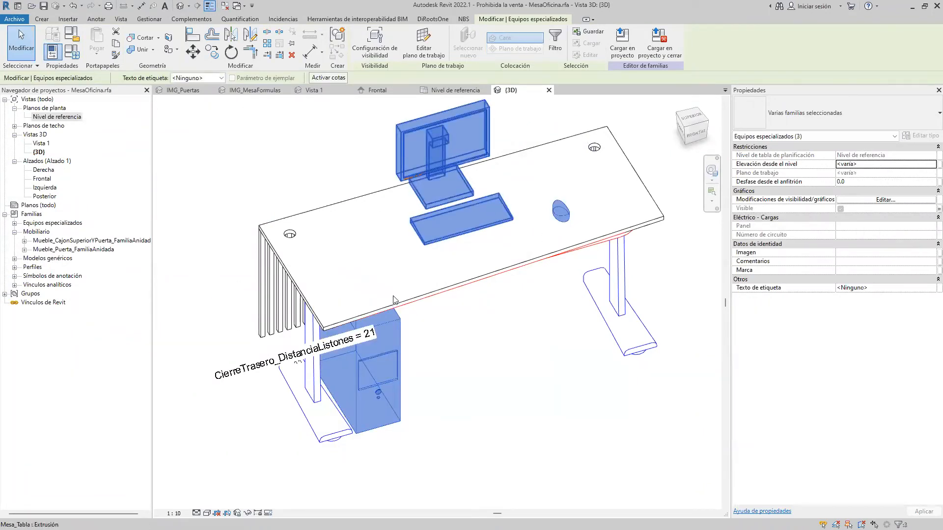
pyautogui.click(938, 208)
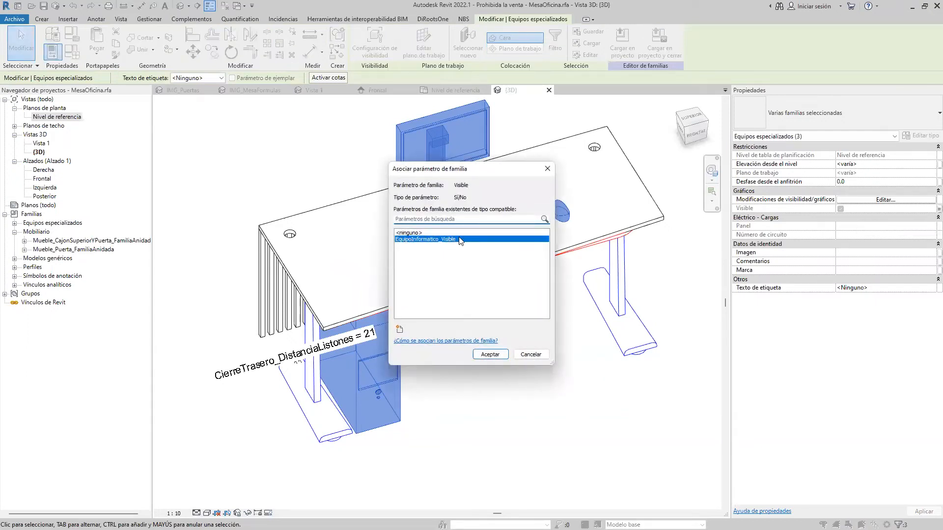
pyautogui.press('Return')
# - Give EquipoInformatico_Visible the formula if(Profundidad < 600 mm, 1 > 2, 1 < 2) in the family types
pyautogui.click(69, 49)
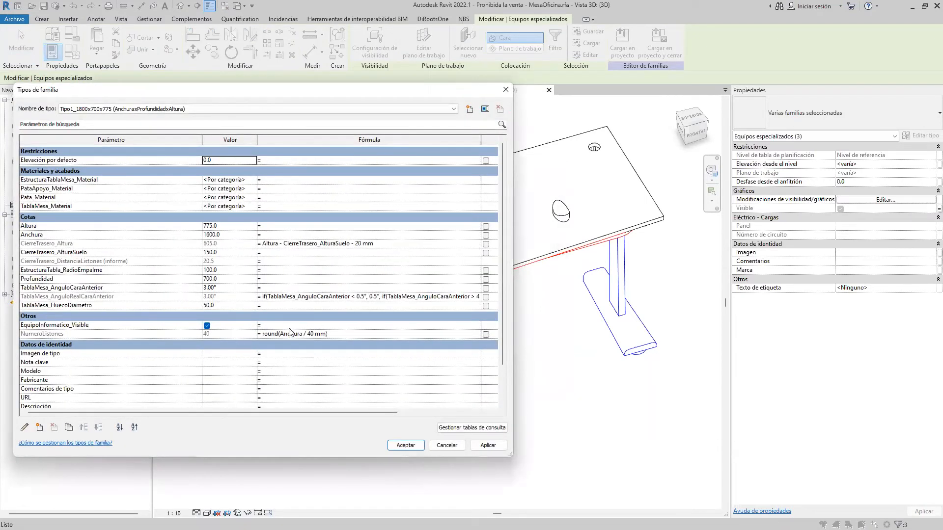
pyautogui.click(317, 326)
pyautogui.click(207, 325)
pyautogui.click(226, 328)
pyautogui.click(280, 326)
pyautogui.write('Profundidad<600mm,')
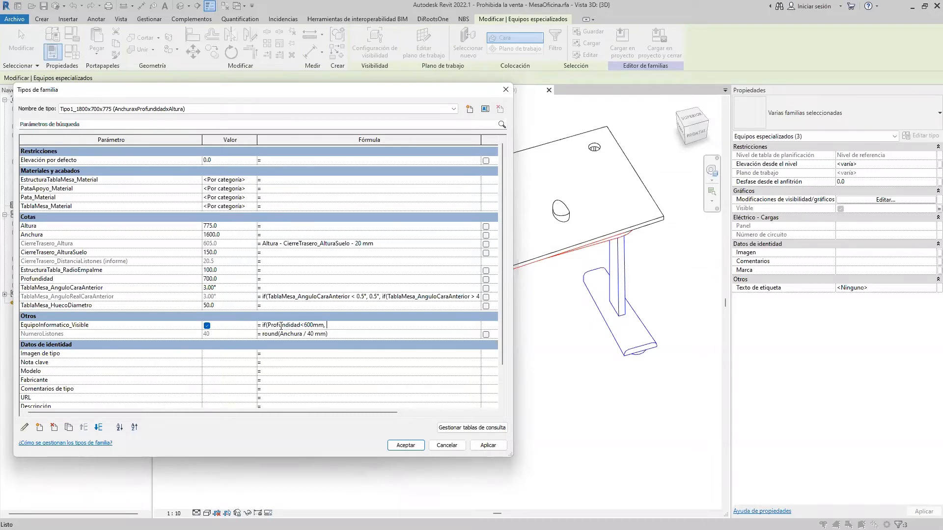
pyautogui.write('1')
pyautogui.write('1>')
pyautogui.write('>')
pyautogui.write('2, 1<2')
pyautogui.press('Return')
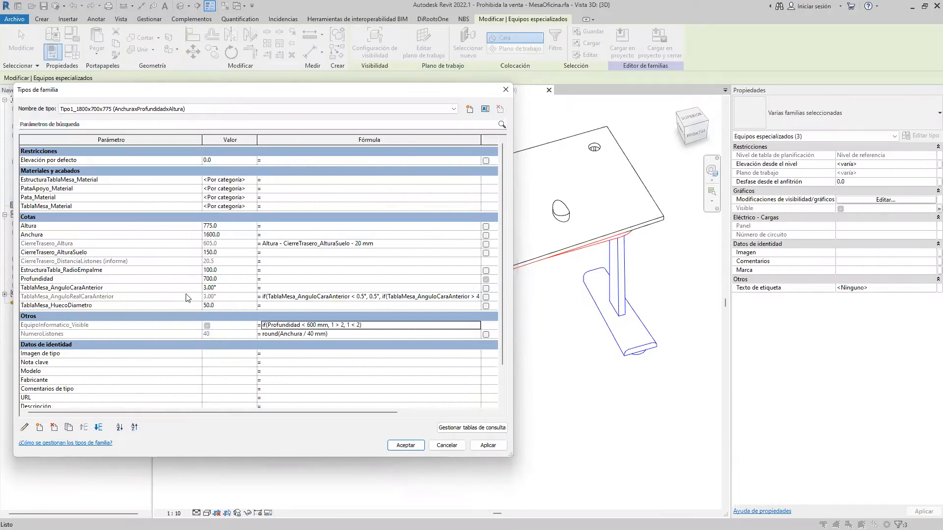
# - Set Profundidad to 550 in the family types, accept, and check the monitor's Visible property
pyautogui.click(230, 281)
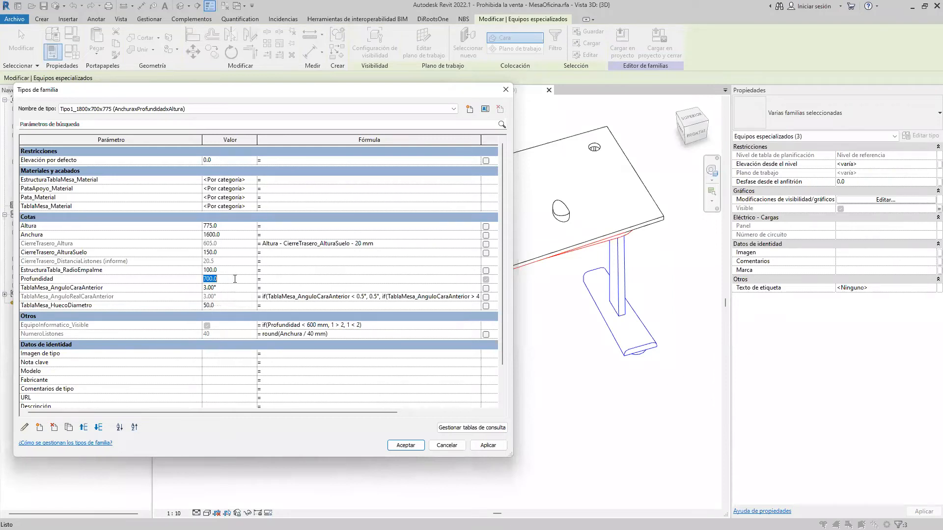
pyautogui.write('550')
pyautogui.press('Tab')
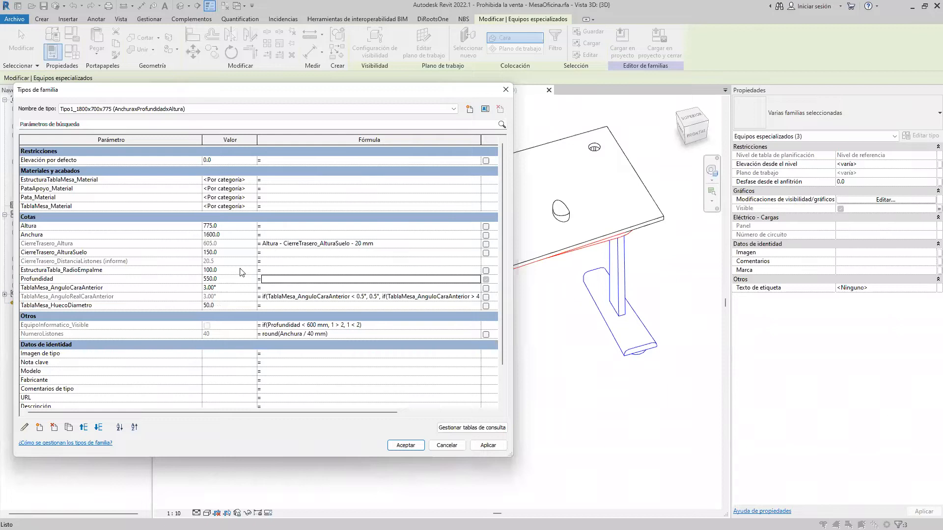
pyautogui.click(410, 446)
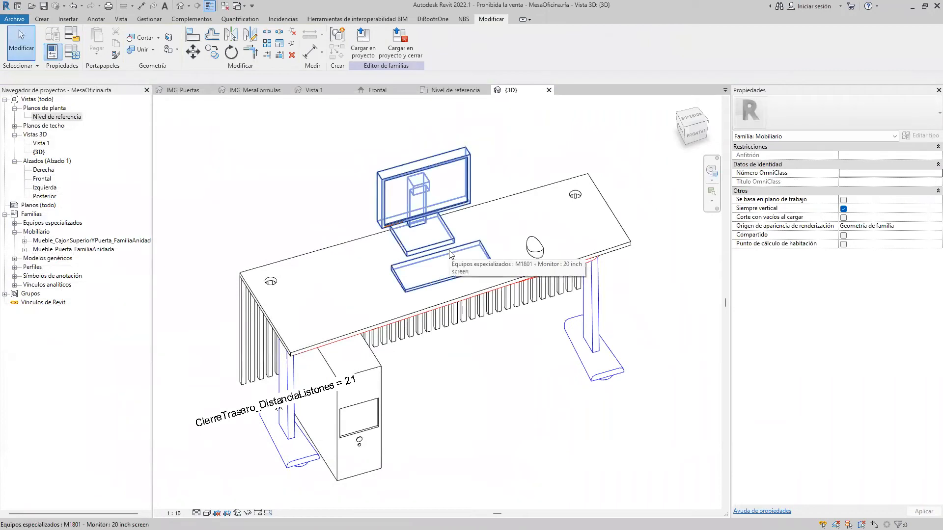
pyautogui.click(449, 251)
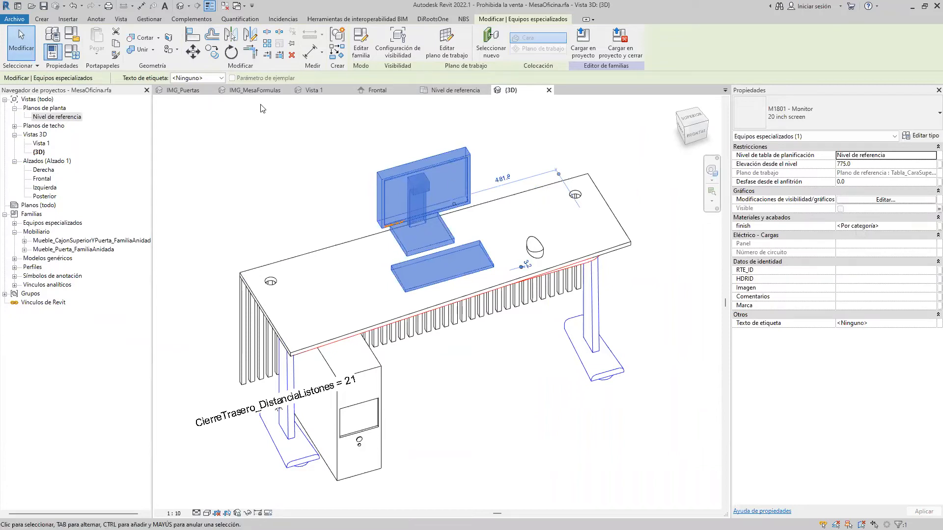
# - Load the desk family into the seminar project and open the type properties of the placed desk
pyautogui.click(581, 47)
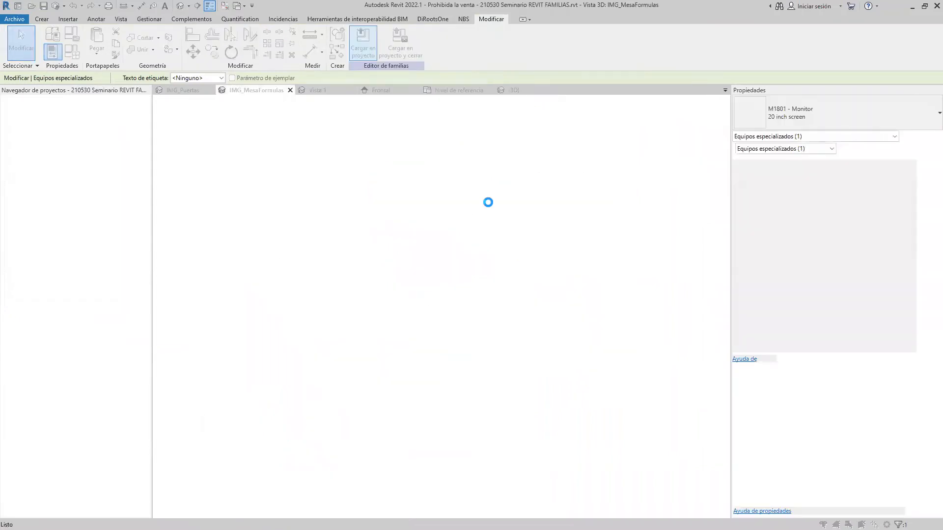
pyautogui.click(449, 246)
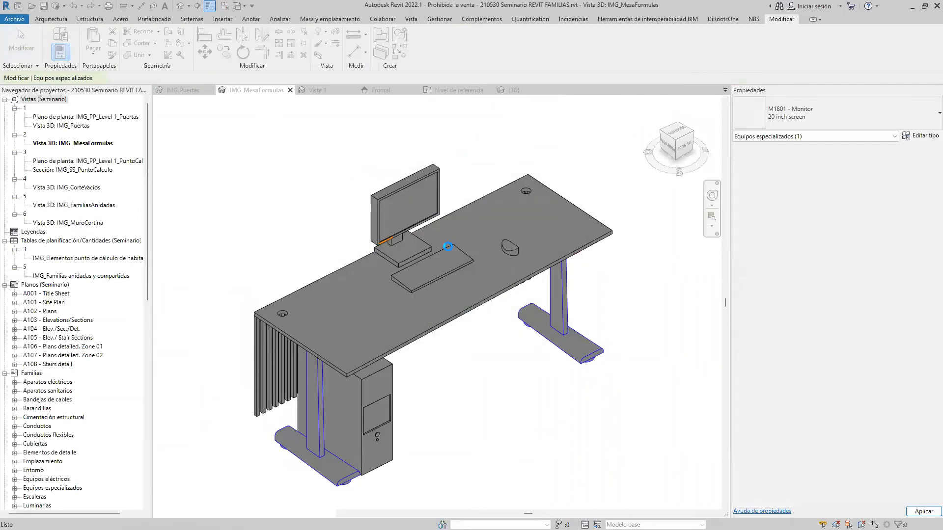
pyautogui.click(448, 247)
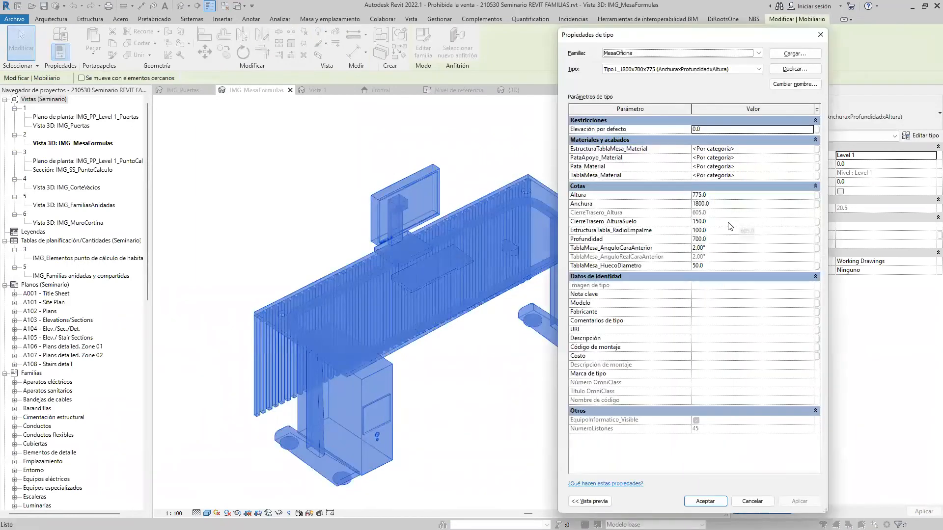
# - Set the desk type's Profundidad to 550 in the project, apply it, and close the type properties
pyautogui.click(730, 239)
pyautogui.write('550')
pyautogui.press('Return')
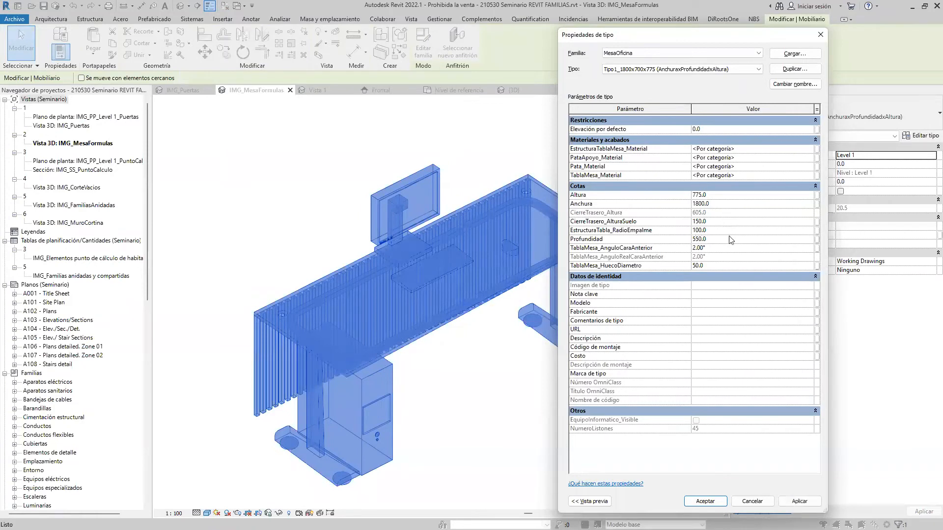
pyautogui.click(799, 499)
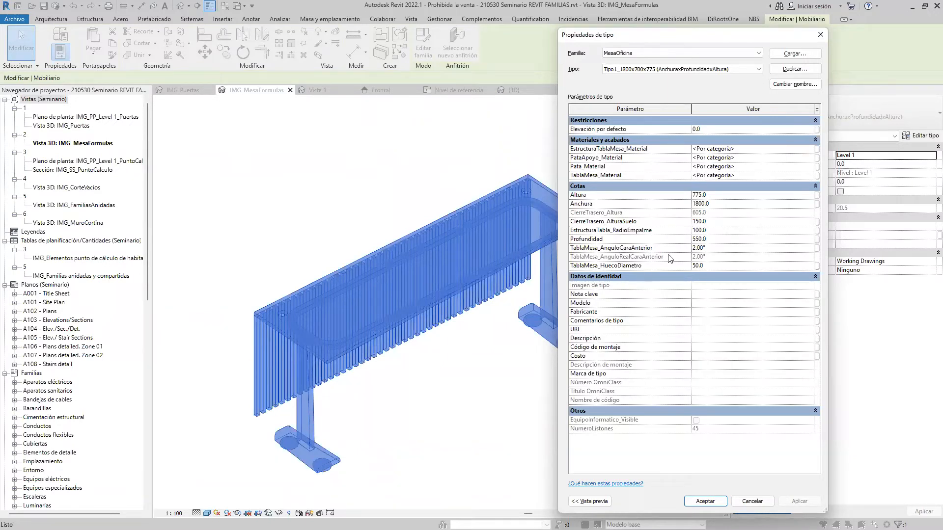
pyautogui.click(824, 37)
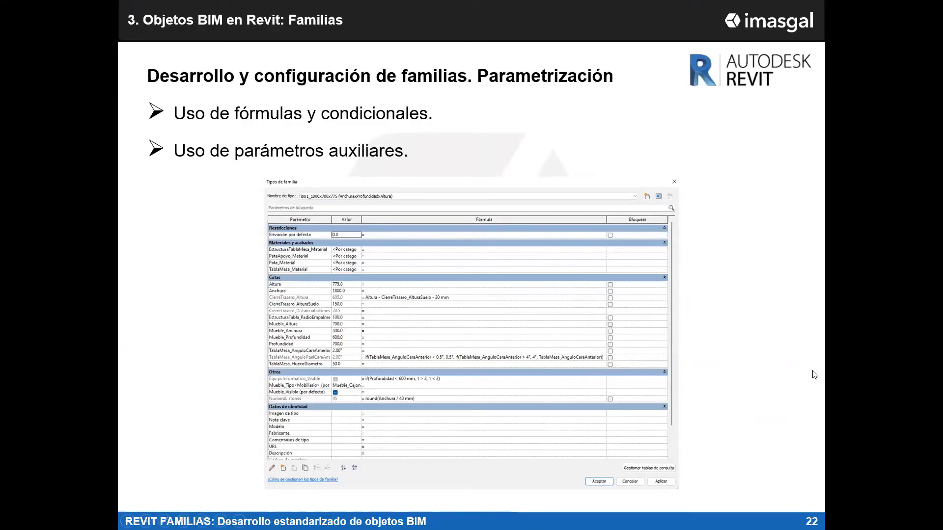
pyautogui.press('Right')
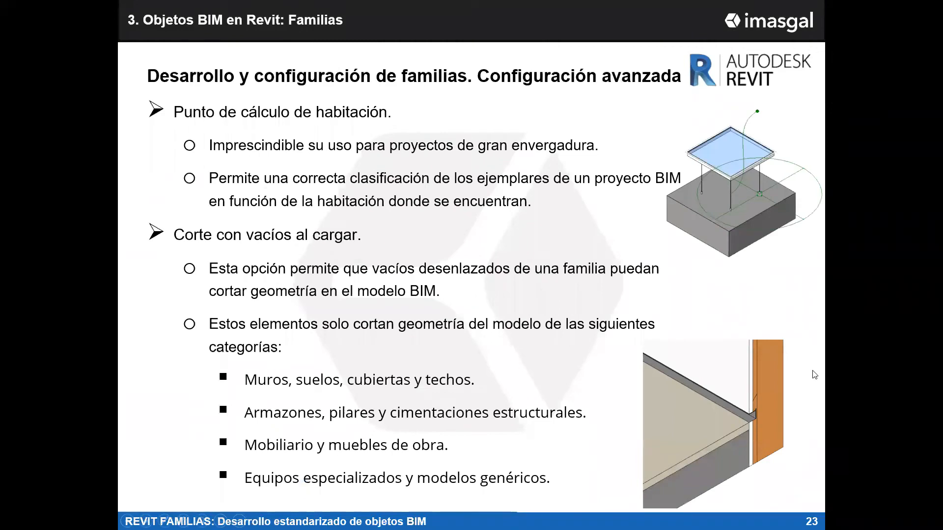
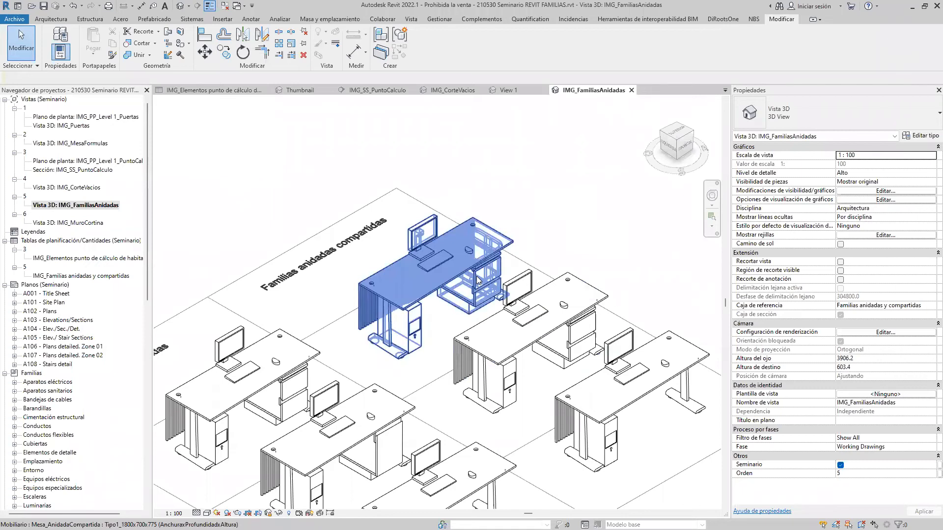
# - Look at the IMG_Familias anidadas y compartidas schedule, return to the IMG_FamiliasAnidadas 3D view, and dismiss the save reminder
pyautogui.scroll(2, 475, 282)
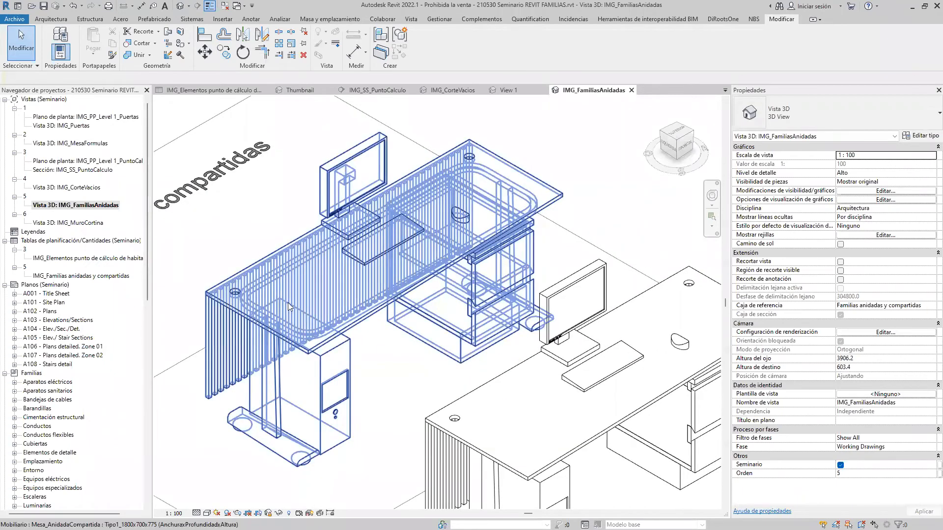
pyautogui.doubleClick(84, 276)
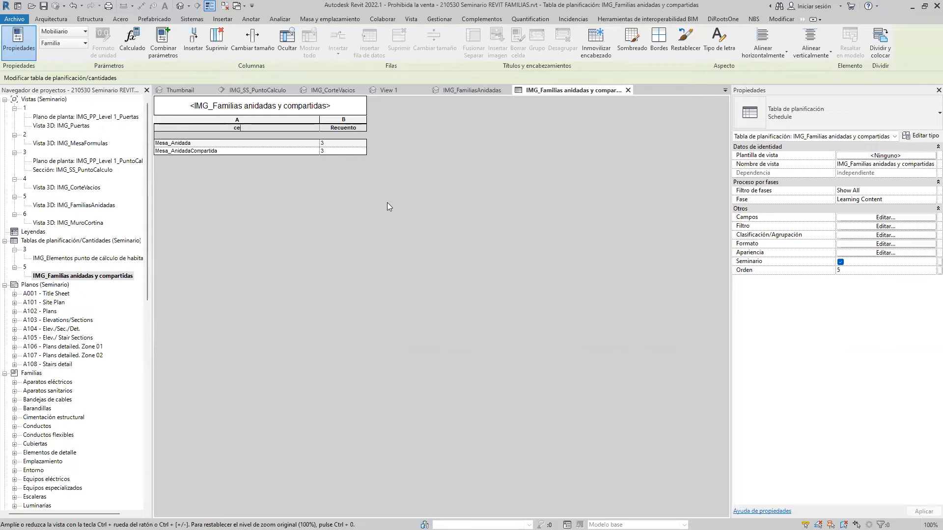
pyautogui.click(471, 91)
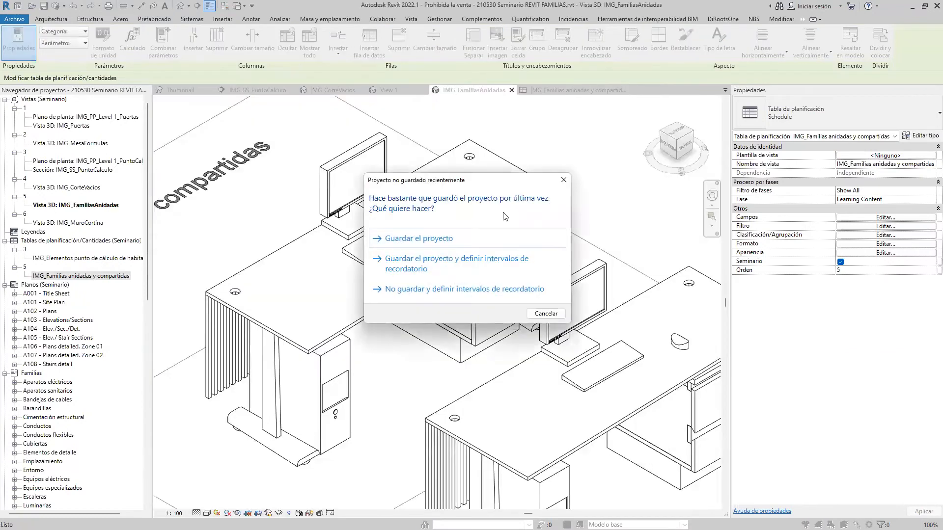
pyautogui.press('Escape')
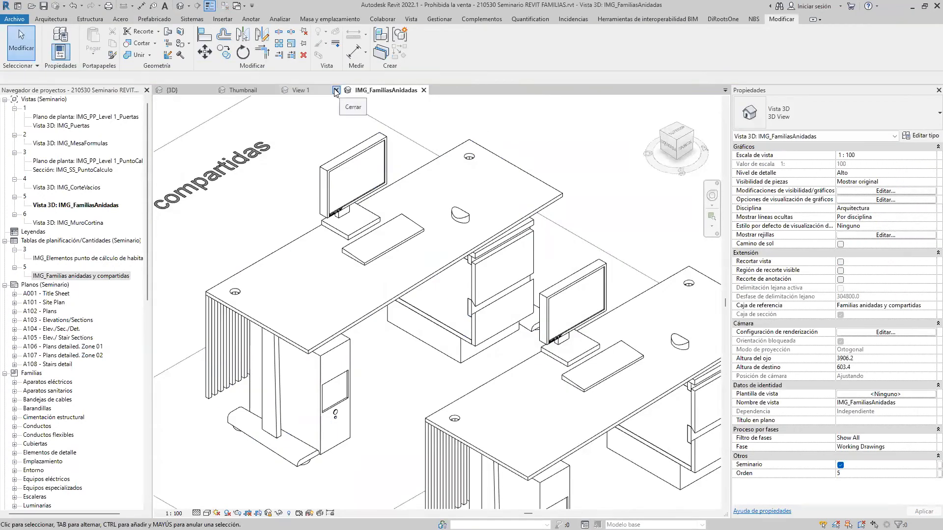
# - Close the other open views, keeping only the IMG_FamiliasAnidadas 3D view
pyautogui.click(336, 91)
pyautogui.click(477, 276)
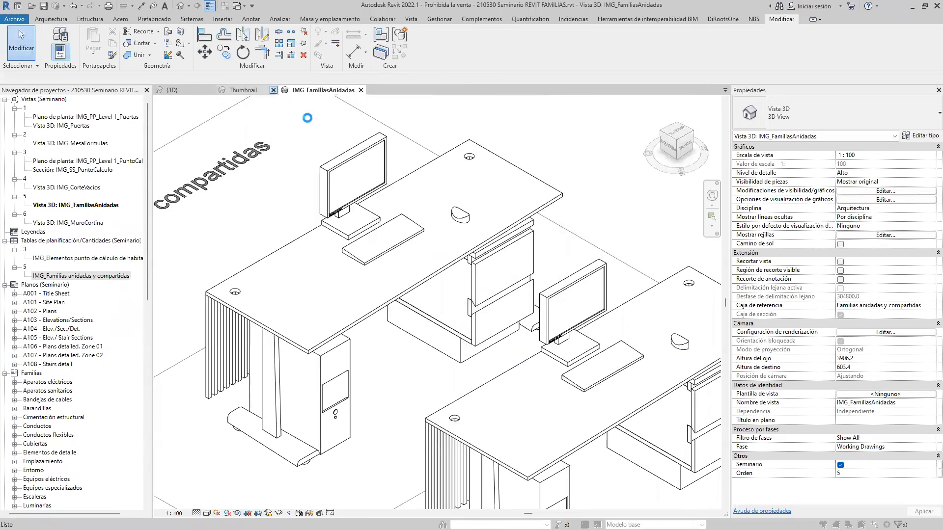
pyautogui.click(211, 90)
pyautogui.click(486, 276)
# - Open the IMG_Familias anidadas y compartidas schedule and tile it beside the IMG_FamiliasAnidadas 3D view
pyautogui.doubleClick(119, 277)
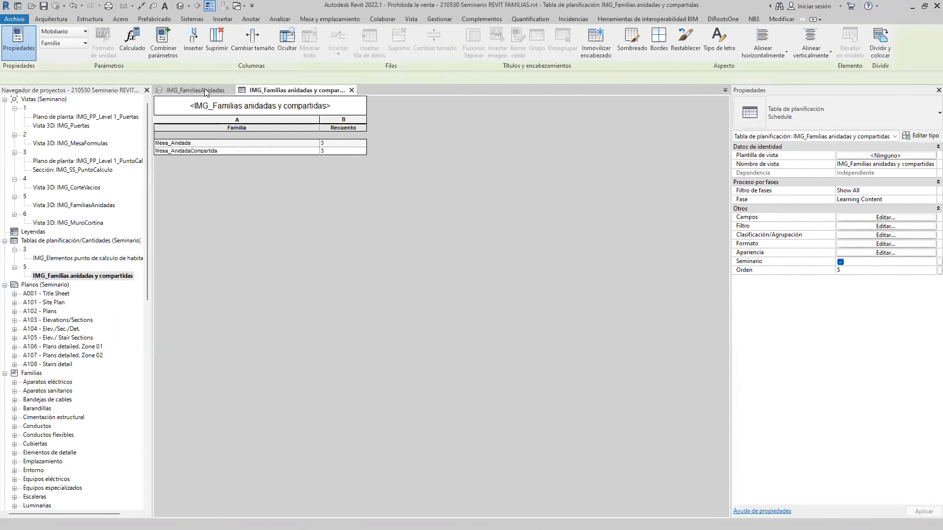
pyautogui.click(170, 91)
pyautogui.press('w')
pyautogui.press('t')
# - Examine the nested and shared nested desk rows in the 3D view and select the drawer desk in the Familias anidadas compartidas row
pyautogui.scroll(-3, 366, 299)
pyautogui.moveTo(367, 299); pyautogui.dragTo(310, 304, button='middle')
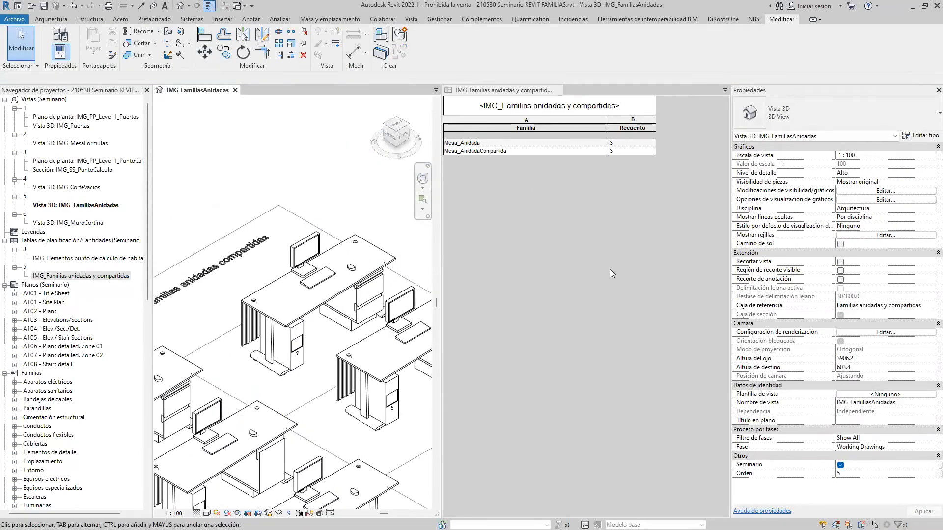
pyautogui.scroll(-3, 310, 332)
pyautogui.moveTo(311, 332); pyautogui.dragTo(297, 328, button='middle')
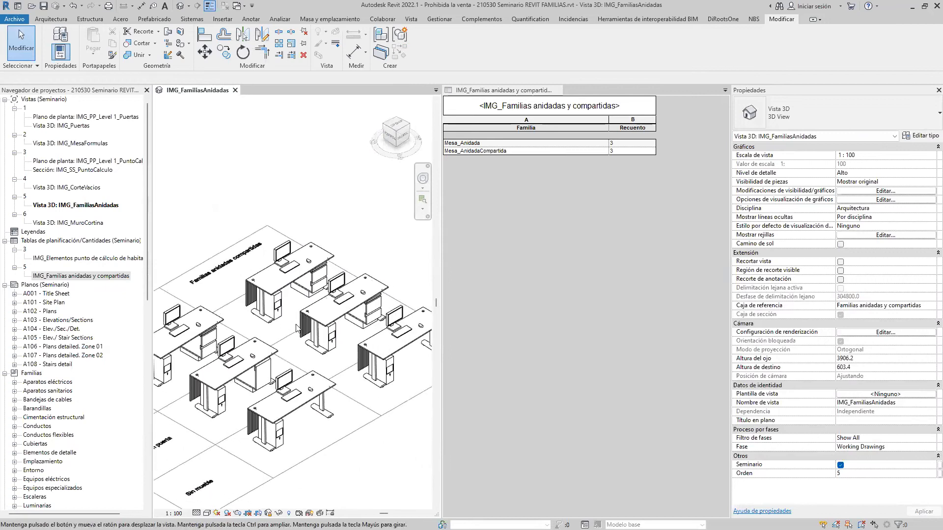
pyautogui.scroll(-4, 297, 328)
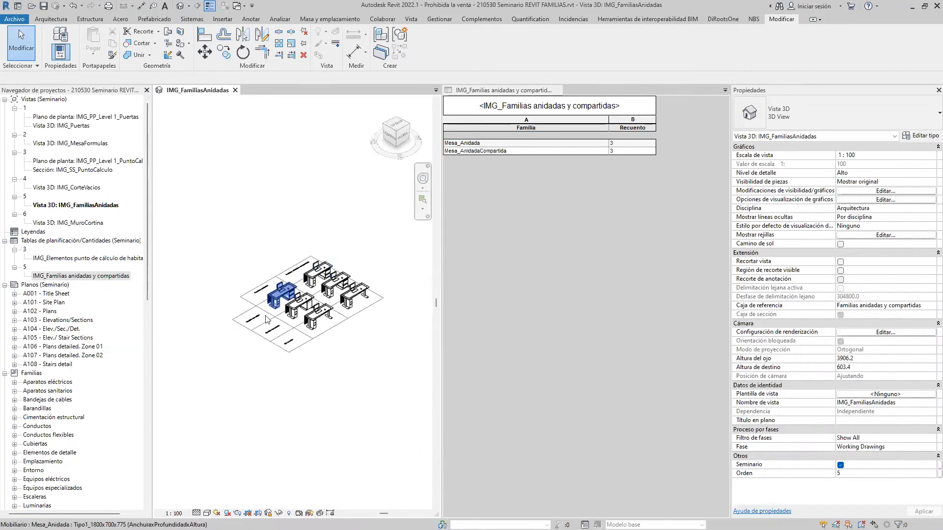
pyautogui.scroll(4, 276, 306)
pyautogui.moveTo(368, 279); pyautogui.dragTo(329, 302, button='middle')
pyautogui.click(332, 258)
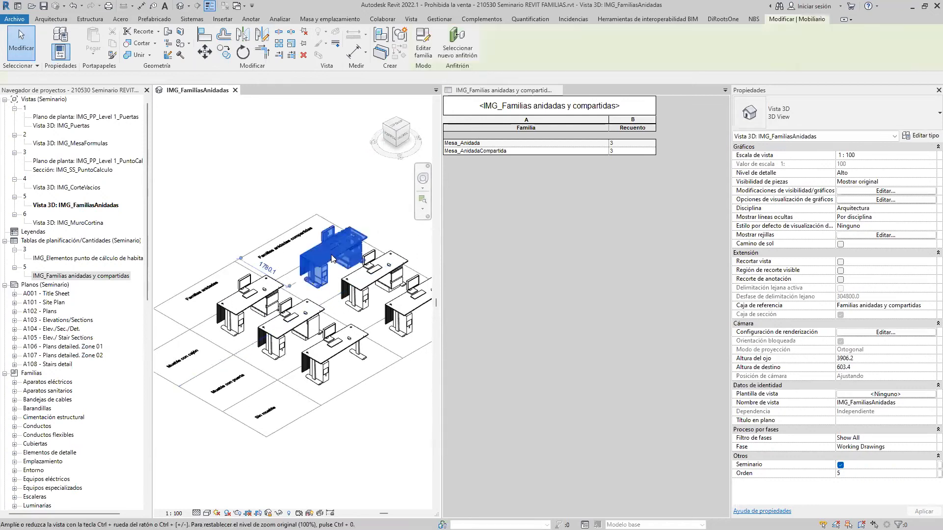
# - Compare the family and cabinet properties of the nested and shared nested desks by selecting them in the 3D view
pyautogui.scroll(5, 331, 255)
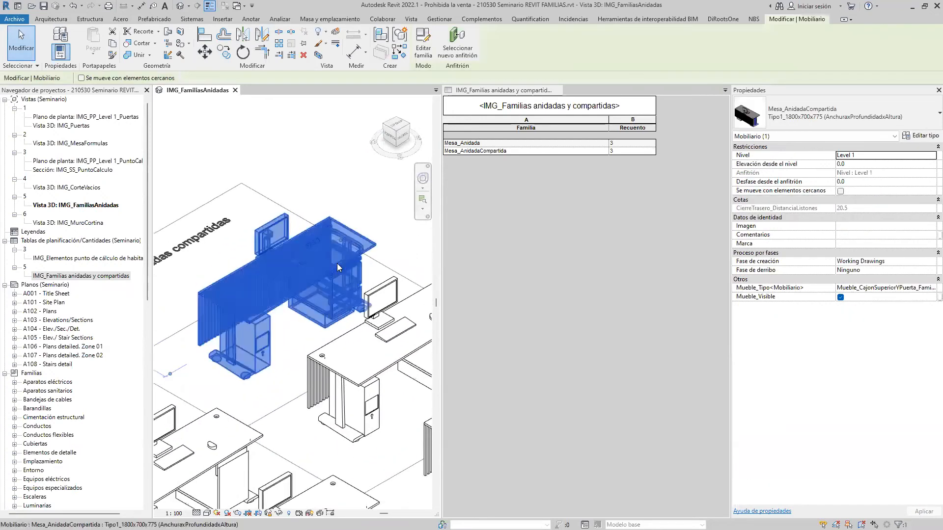
pyautogui.scroll(-4, 305, 252)
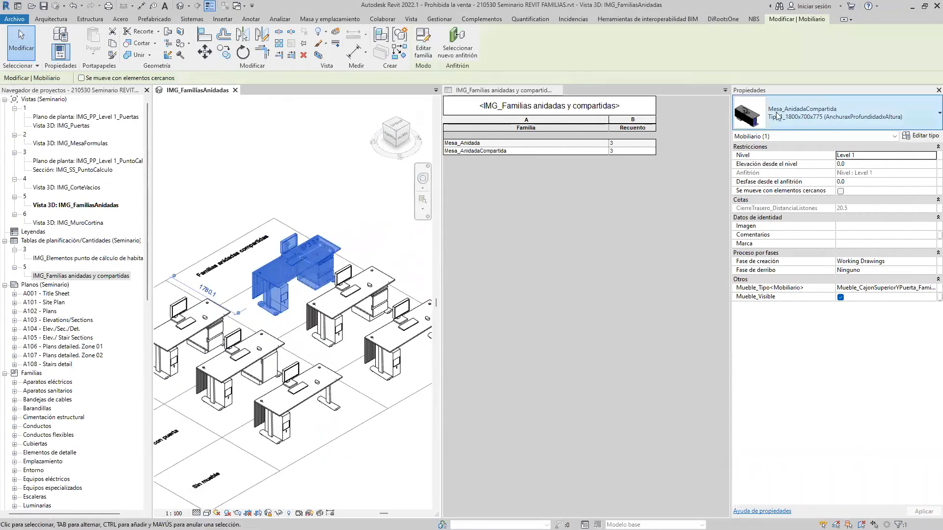
pyautogui.click(212, 325)
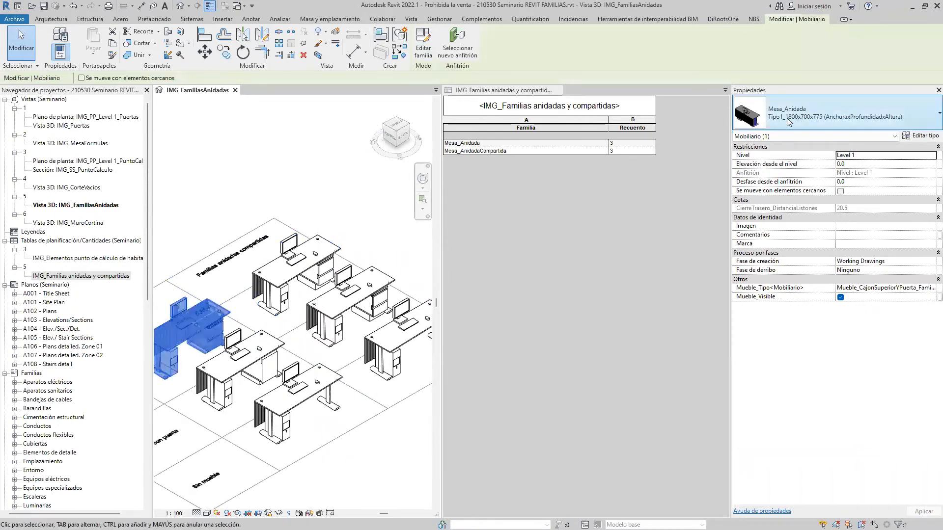
pyautogui.click(244, 396)
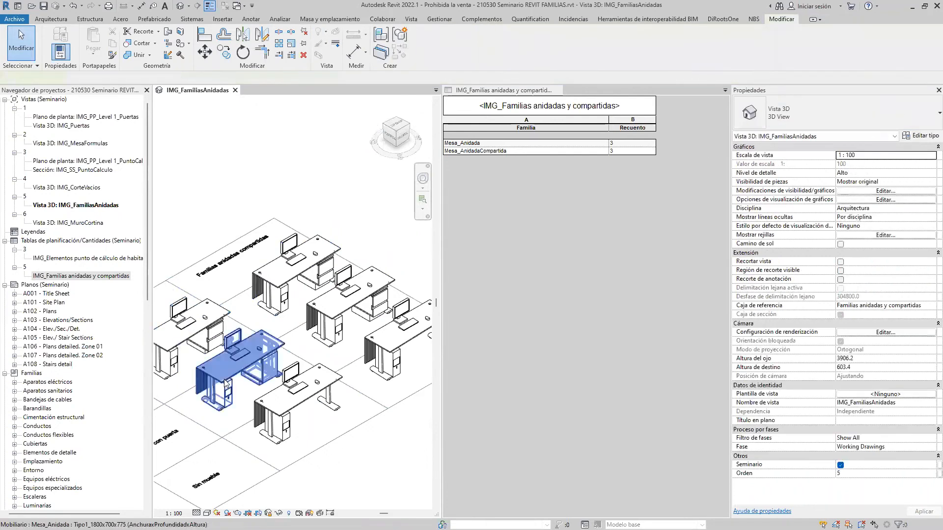
pyautogui.click(262, 365)
pyautogui.click(305, 396)
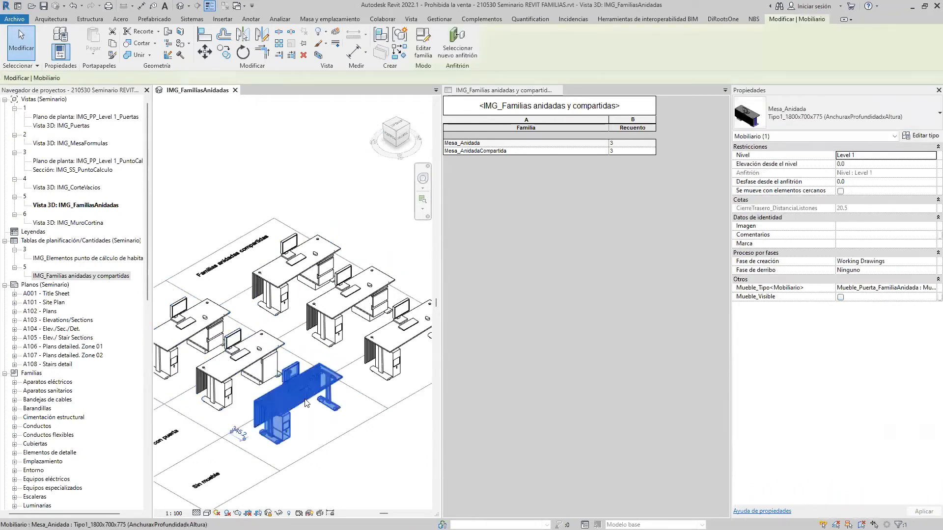
pyautogui.click(322, 269)
pyautogui.click(362, 328)
# - Edit the Mesa_AnidadaCompartida family from the drawer desk, and open its nested drawer cabinet family for editing
pyautogui.click(318, 271)
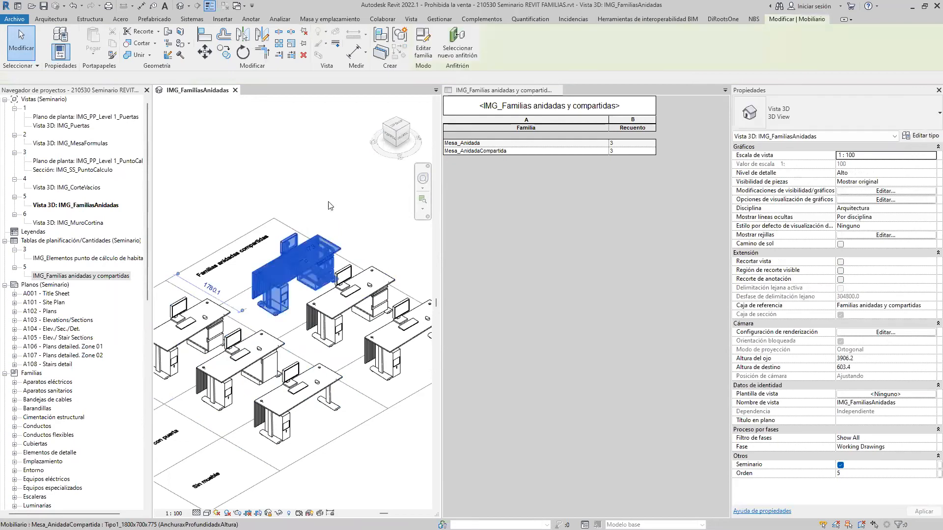
pyautogui.click(424, 58)
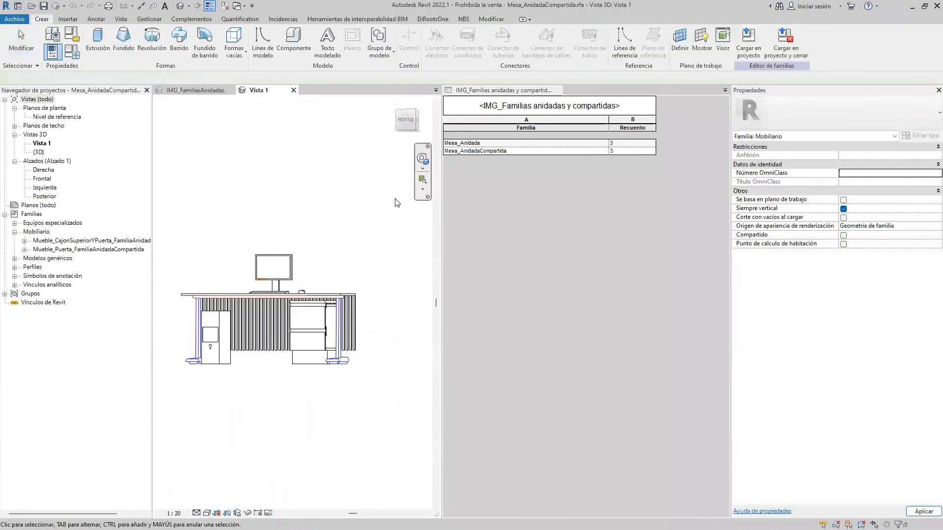
pyautogui.keyDown('shift'); pyautogui.moveTo(308, 379); pyautogui.dragTo(410, 432, button='middle'); pyautogui.keyUp('shift')
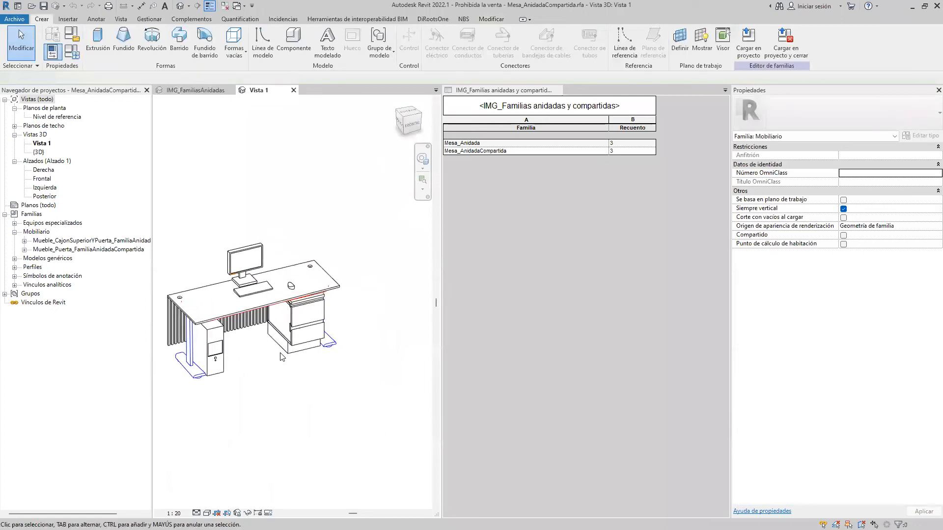
pyautogui.click(297, 346)
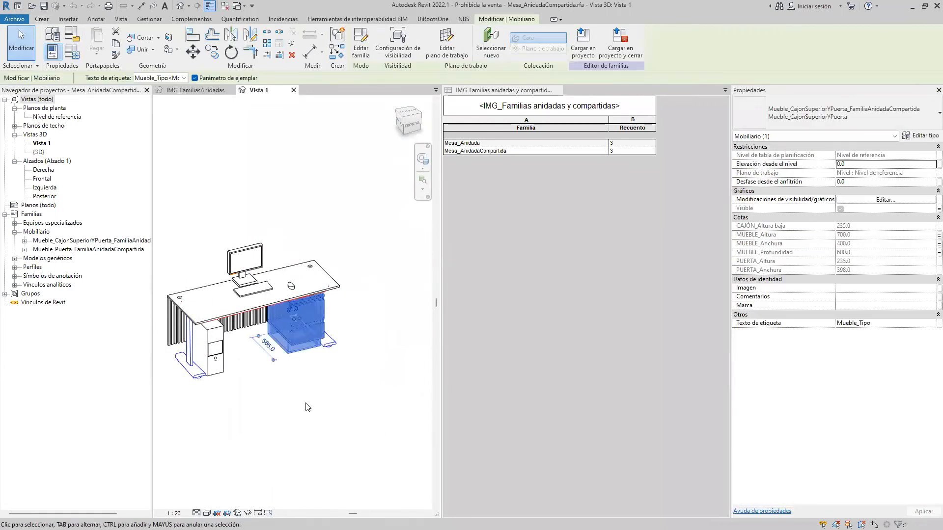
pyautogui.click(361, 56)
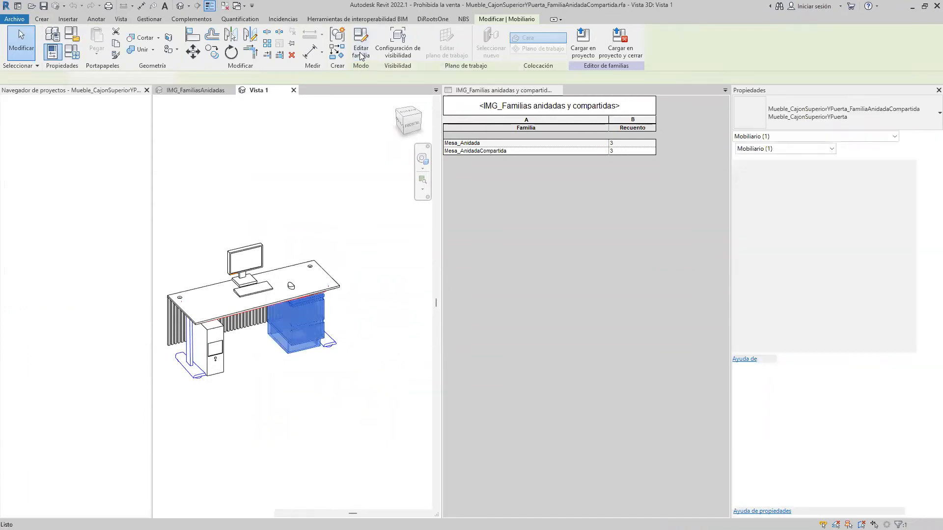
# - Enable Compartido for the drawer cabinet family and load it into Mesa_AnidadaCompartida.rfa, closing it without saving
pyautogui.click(843, 235)
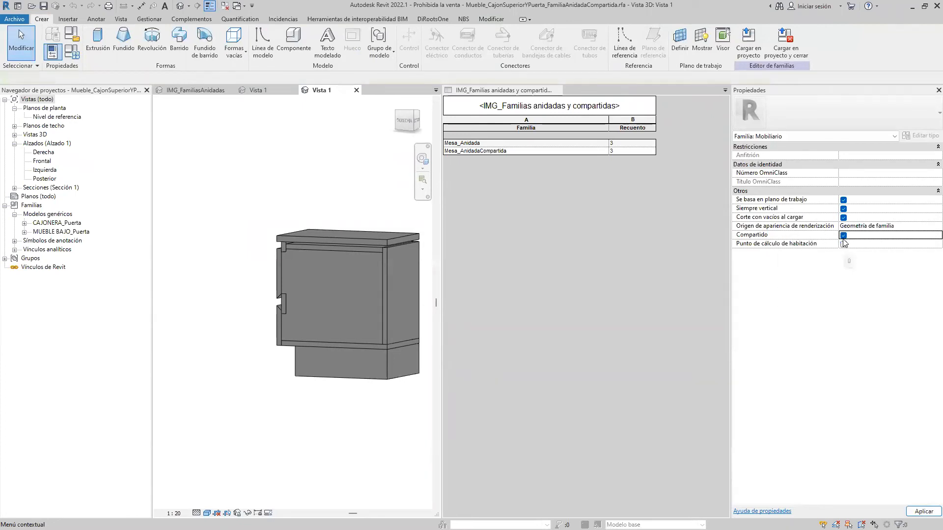
pyautogui.click(785, 42)
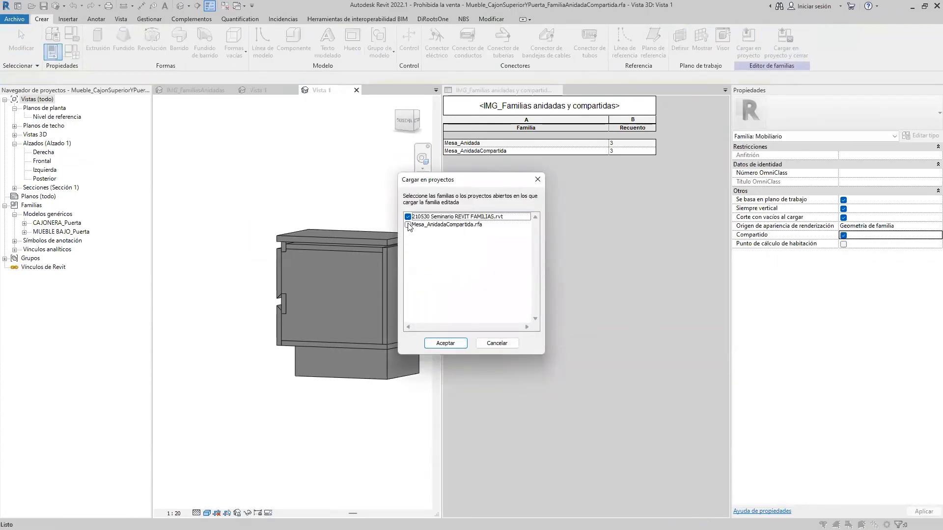
pyautogui.click(445, 343)
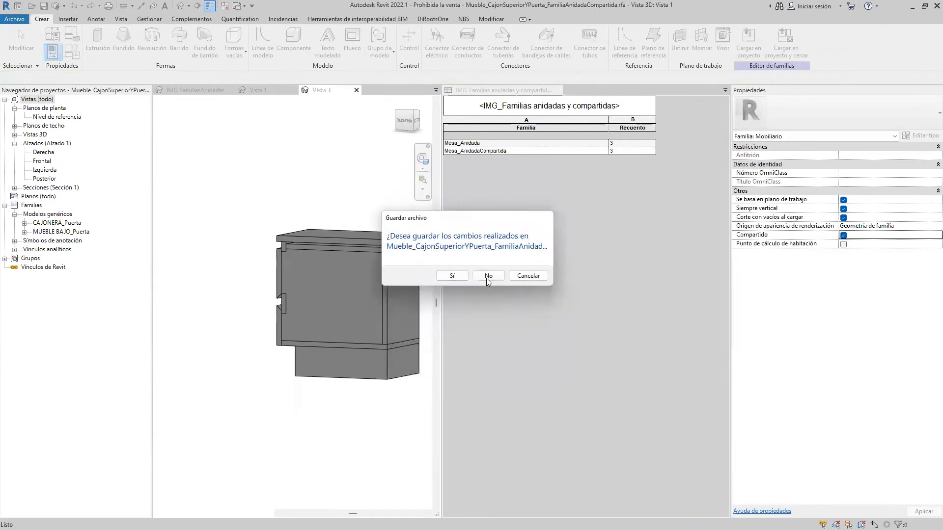
pyautogui.click(488, 276)
pyautogui.click(395, 242)
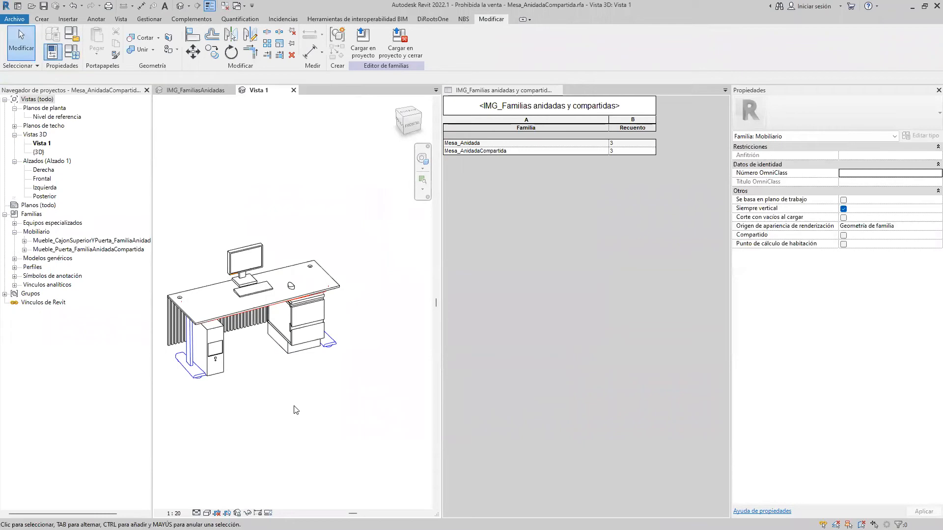
# - Open the Mueble_Puerta_FamiliaAnidadaCompartida family to check its Compartido property, and close it
pyautogui.scroll(2, 291, 325)
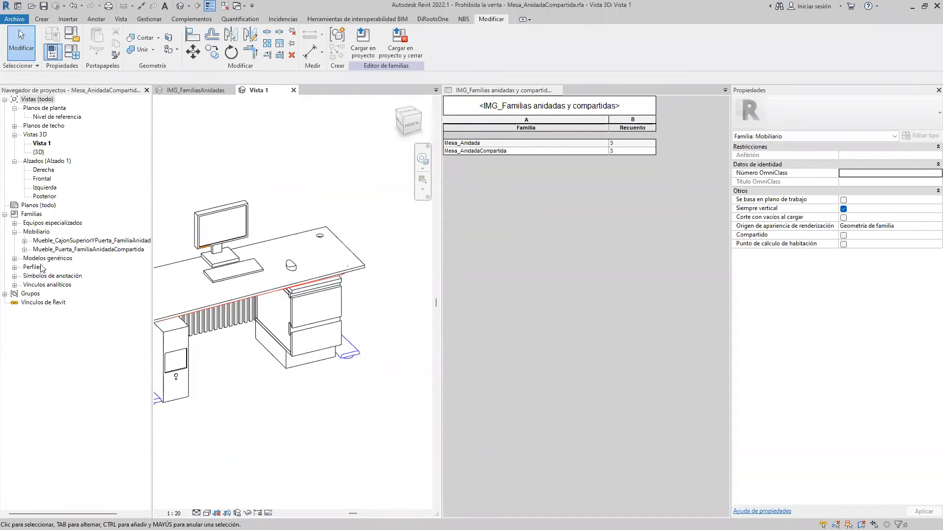
pyautogui.click(288, 328)
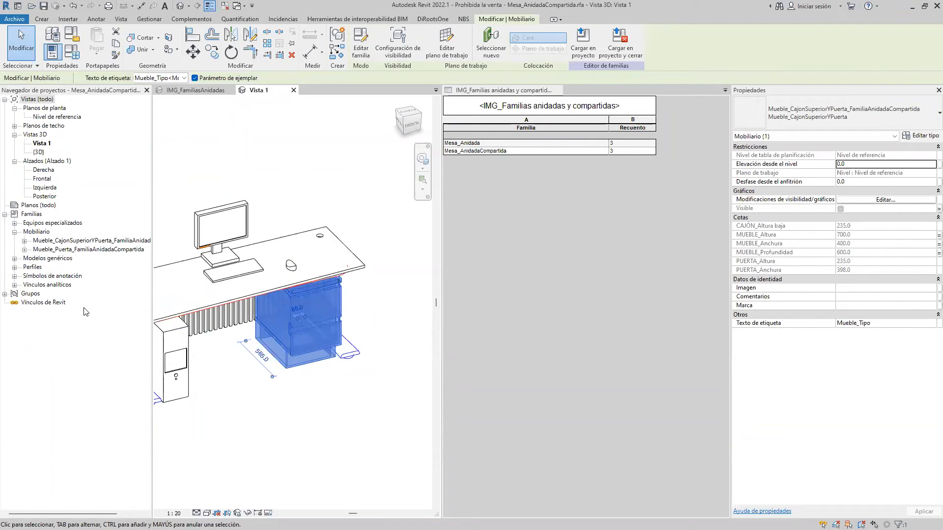
pyautogui.rightClick(69, 249)
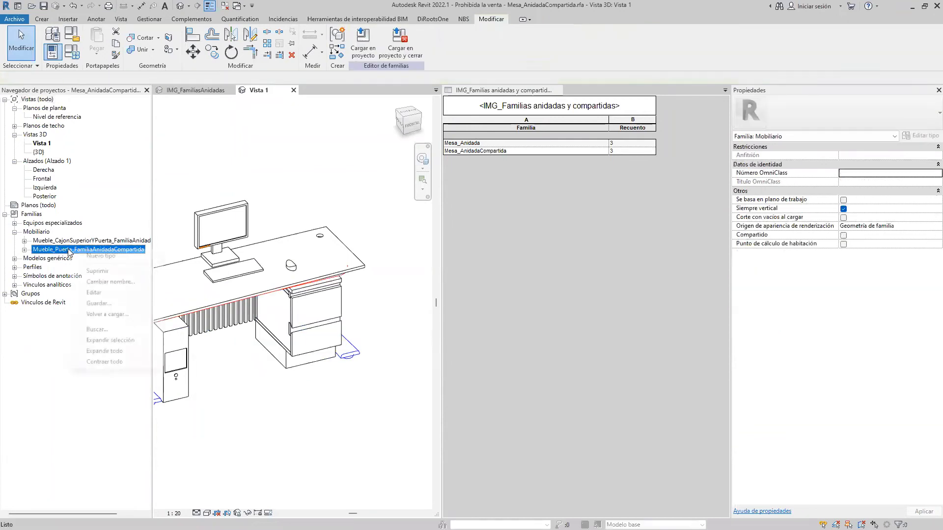
pyautogui.click(102, 294)
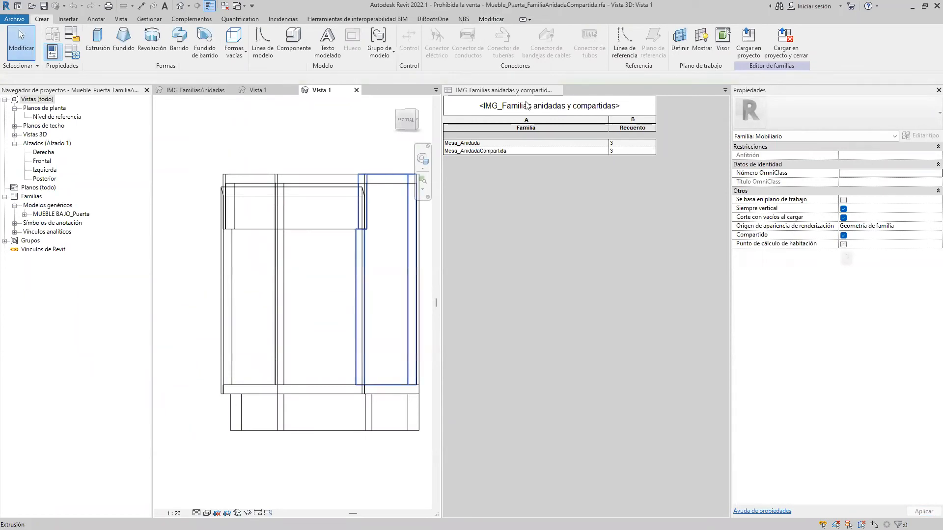
pyautogui.click(356, 90)
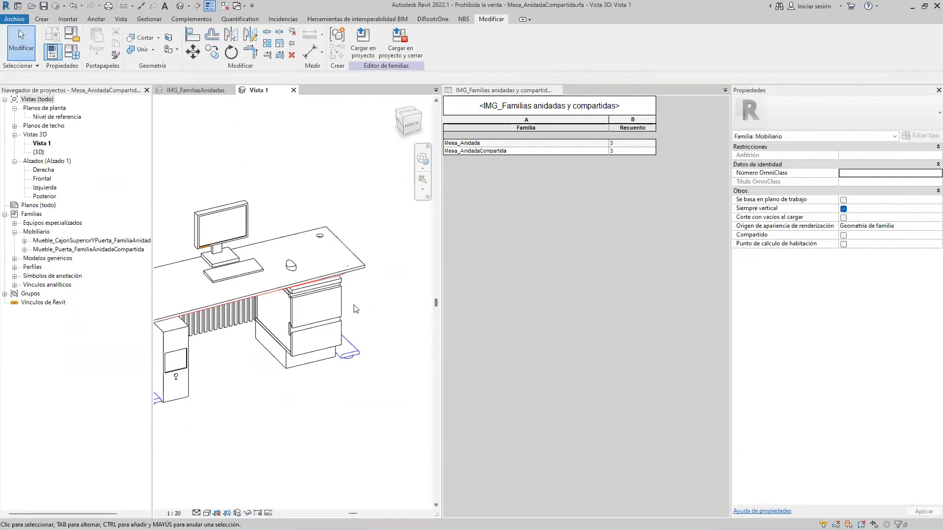
# - Select the drawer cabinet in the desk family and examine the parameter choices for its label text
pyautogui.click(340, 308)
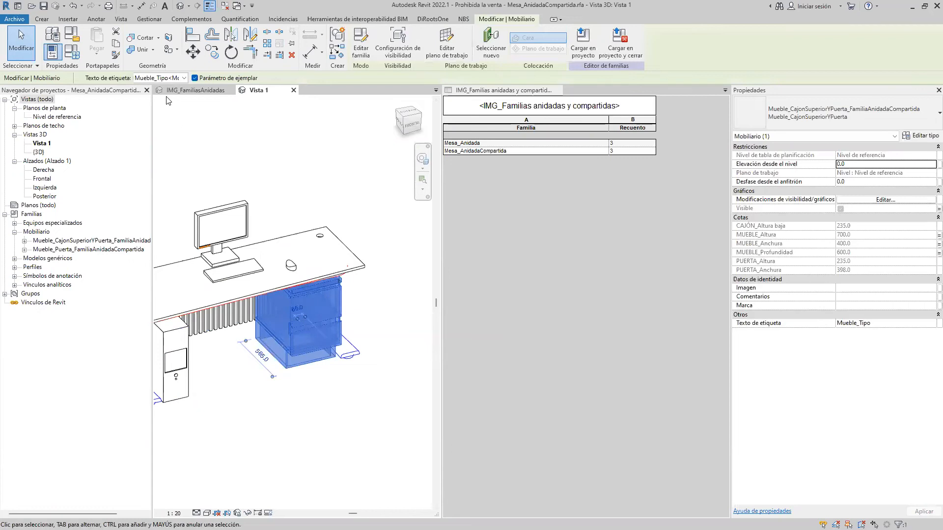
pyautogui.click(143, 78)
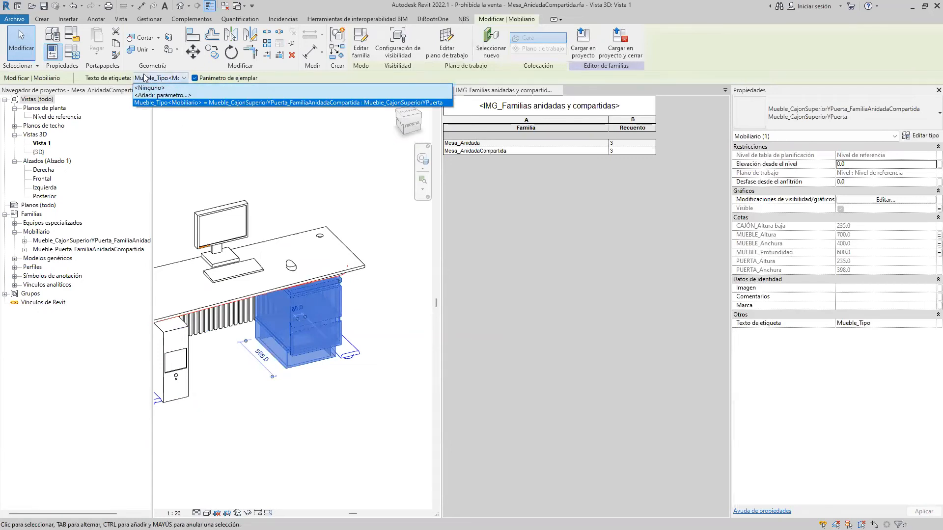
pyautogui.click(145, 78)
pyautogui.click(151, 78)
pyautogui.click(147, 79)
# - Open the family types, widen the value column and review the cabinet families available for the Mueble_Tipo<Mobiliario> parameter
pyautogui.click(73, 53)
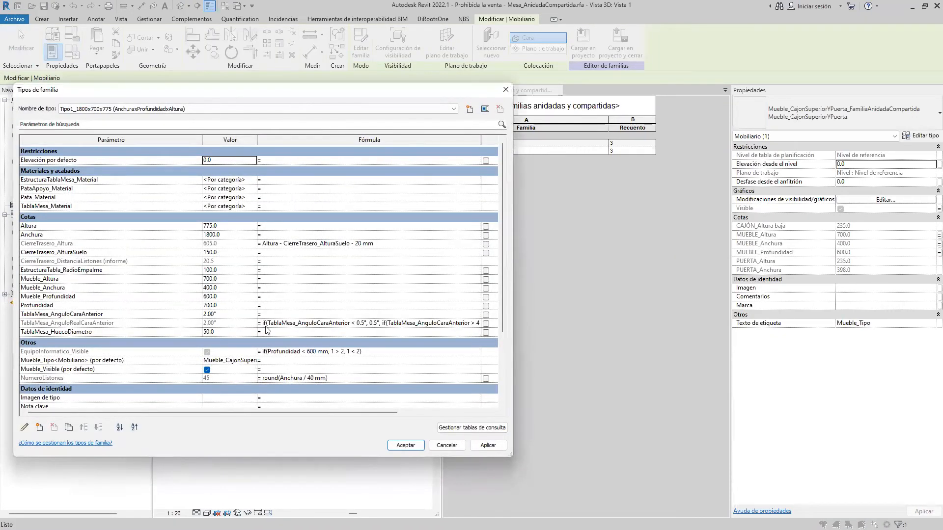
pyautogui.scroll(-3, 268, 331)
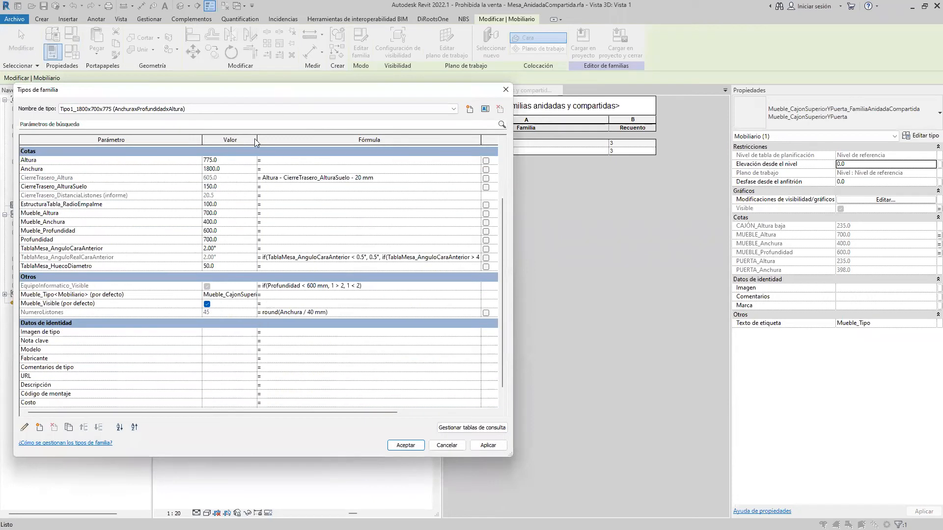
pyautogui.moveTo(255, 142); pyautogui.dragTo(369, 142)
pyautogui.click(48, 295)
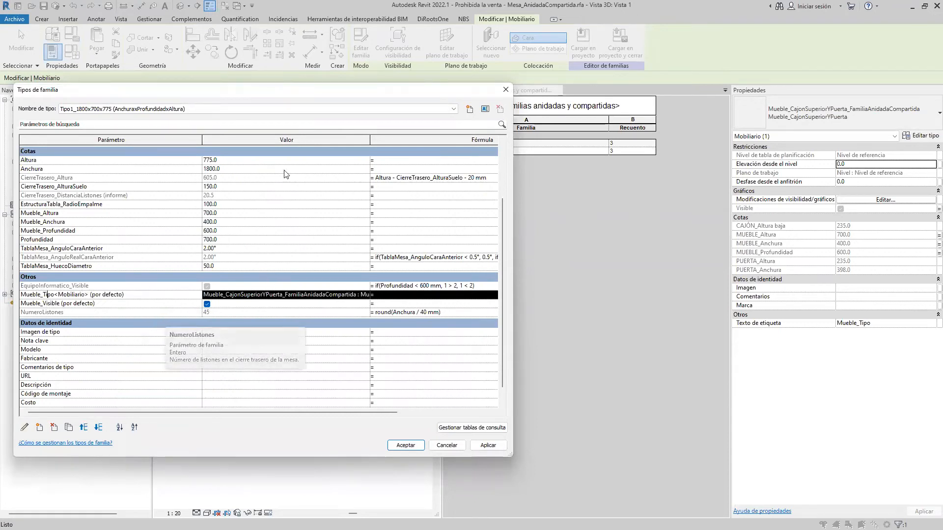
pyautogui.moveTo(289, 98); pyautogui.dragTo(496, 63)
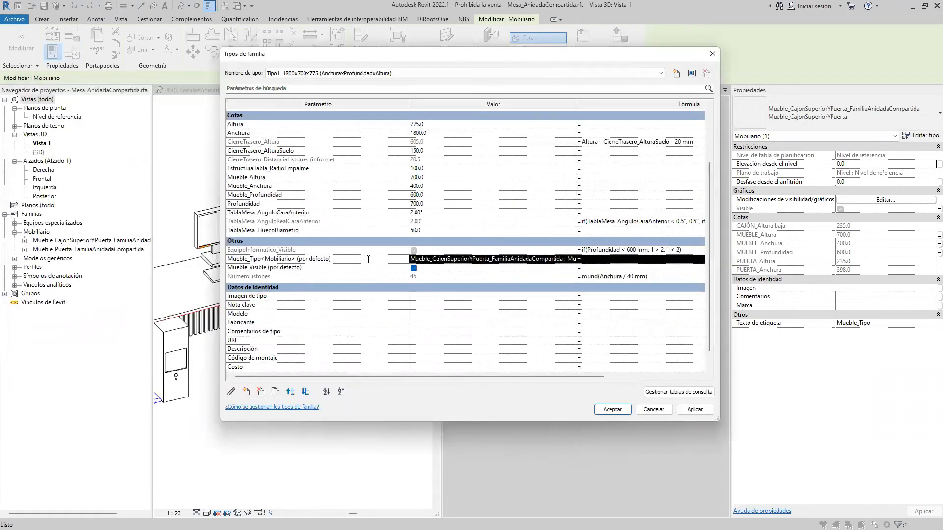
pyautogui.moveTo(265, 258); pyautogui.dragTo(290, 259)
pyautogui.click(575, 261)
pyautogui.click(572, 258)
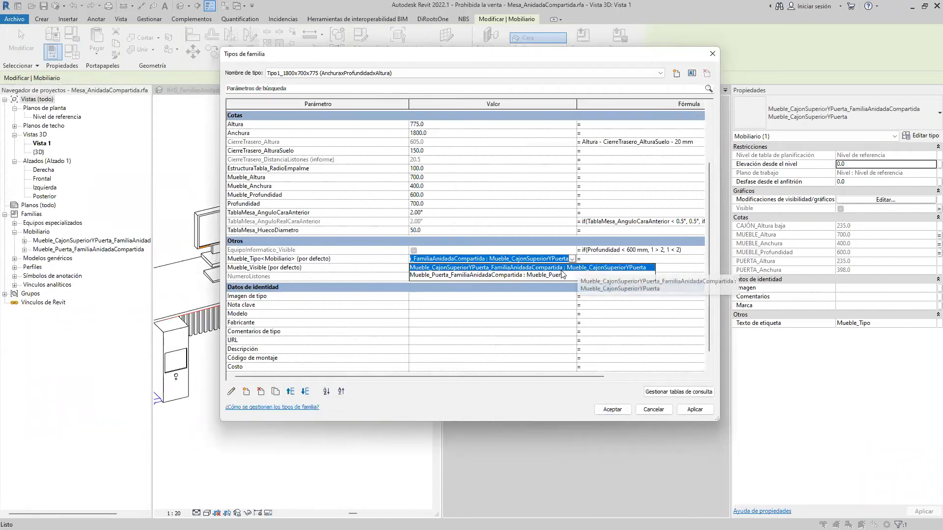
# - Try setting Mueble_Tipo<Mobiliario> to Mueble_Puerta_FamiliaAnidadaCompartida : Mueble_Puerta, removing the conflicting constraints, and cancel the family type changes
pyautogui.click(500, 56)
pyautogui.moveTo(500, 56); pyautogui.dragTo(707, 79)
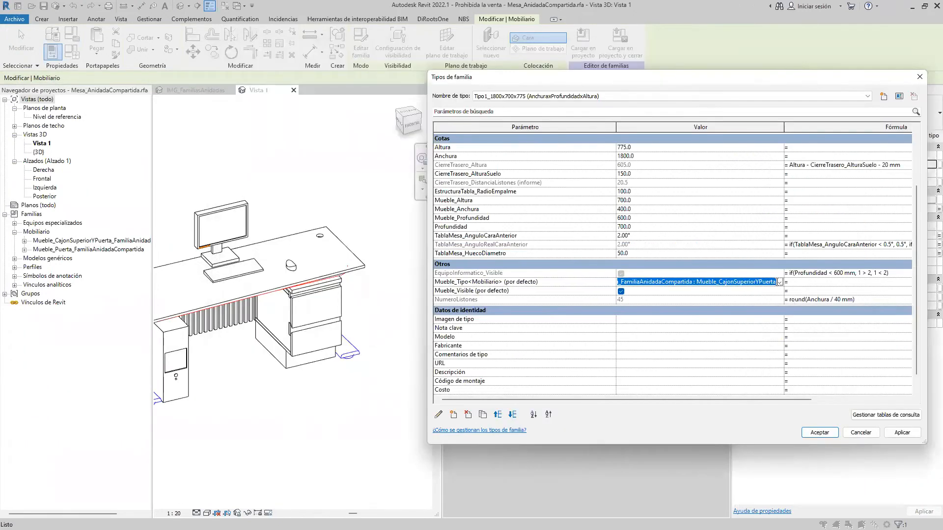
pyautogui.click(779, 282)
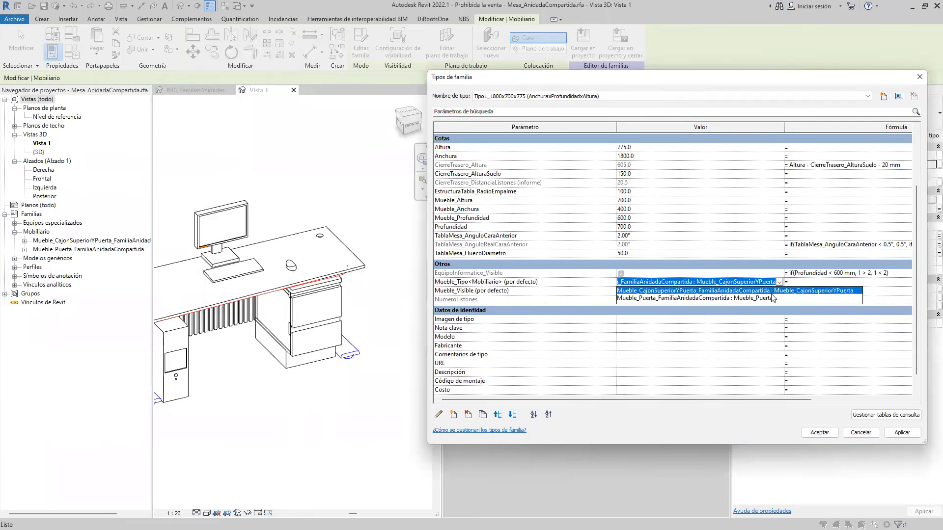
pyautogui.click(804, 299)
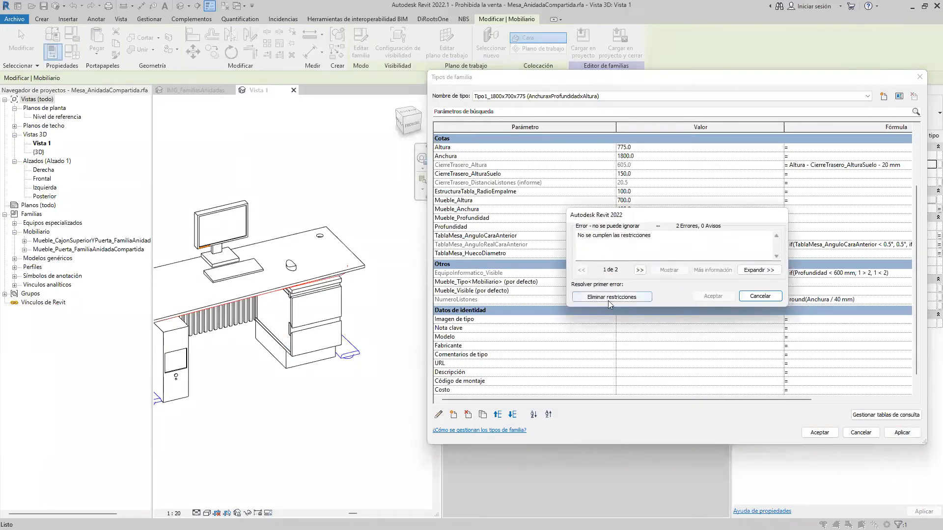
pyautogui.click(608, 297)
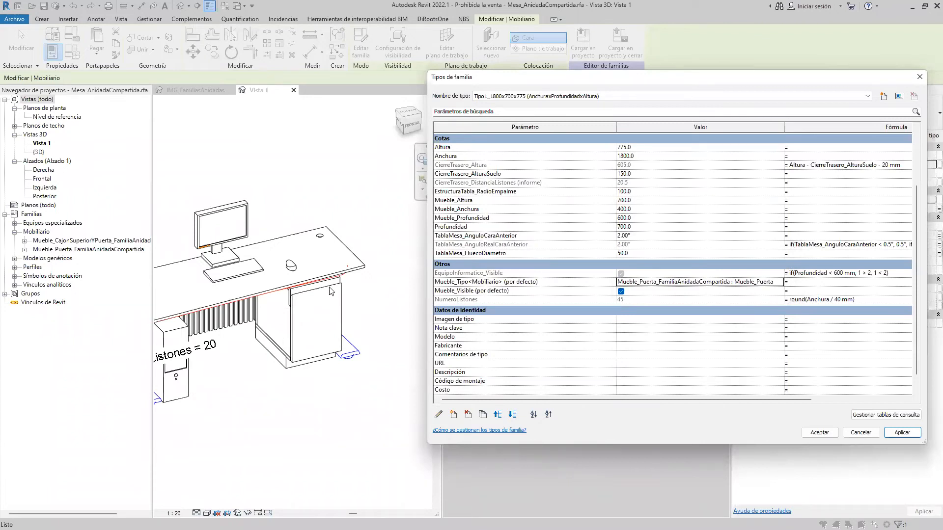
pyautogui.click(871, 432)
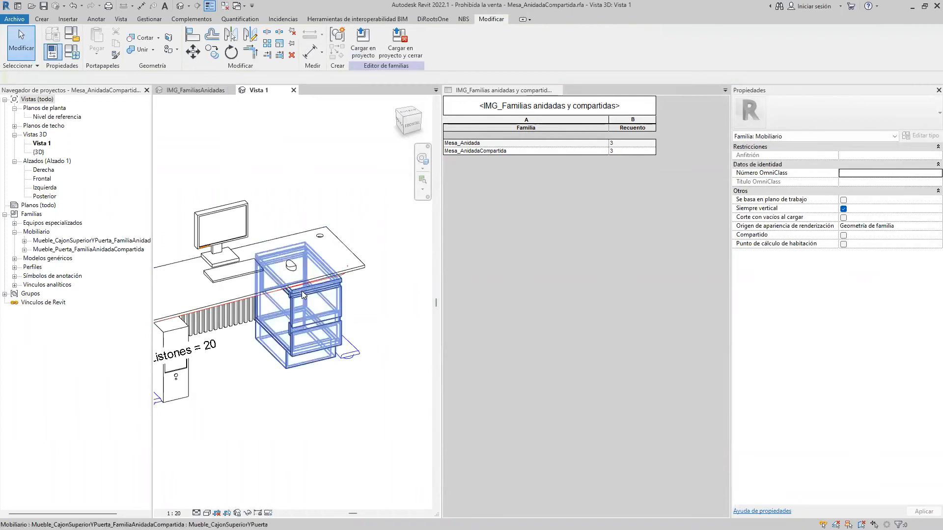
# - Load the edited Mesa_AnidadaCompartida family into the 210530 Seminario REVIT FAMILIAS project
pyautogui.click(355, 40)
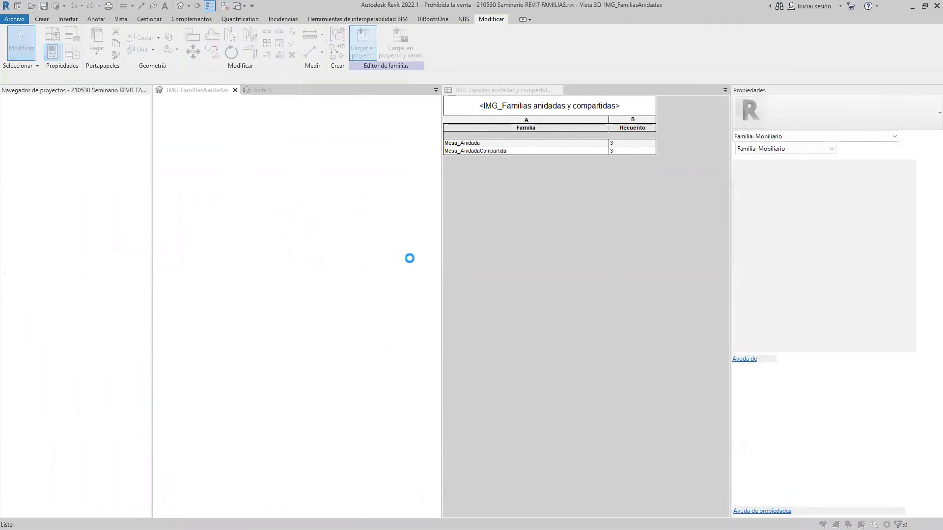
pyautogui.click(425, 240)
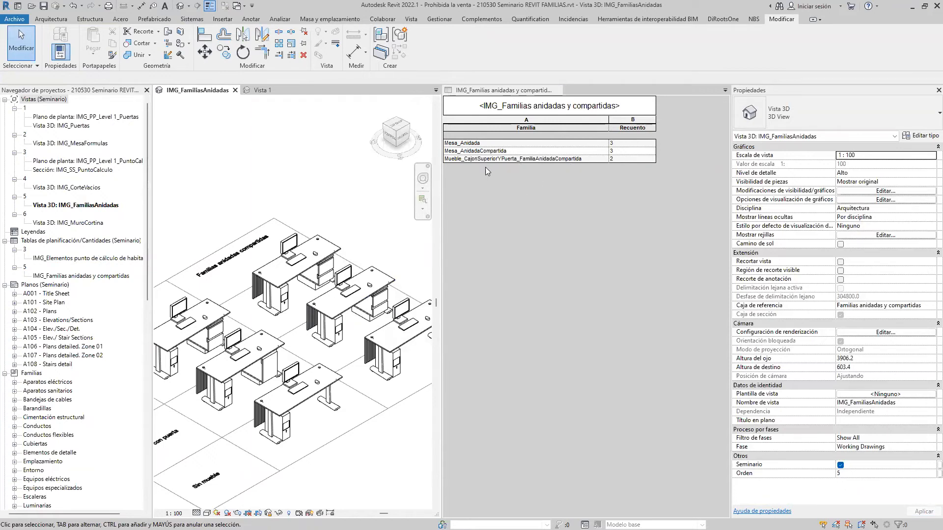
# - Inspect the shared cabinet on the second desk of the Familias anidadas compartidas row by selecting it separately from its desk
pyautogui.scroll(3, 329, 269)
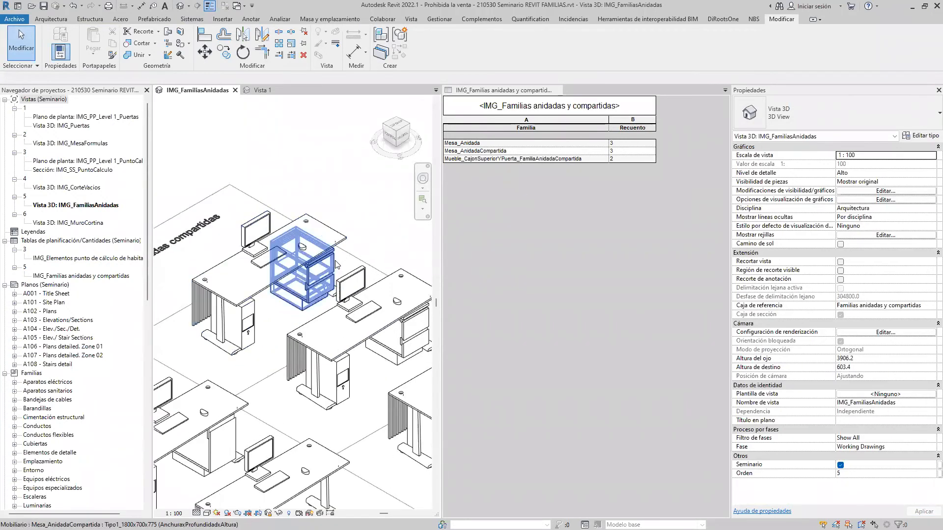
pyautogui.click(337, 265)
pyautogui.click(378, 339)
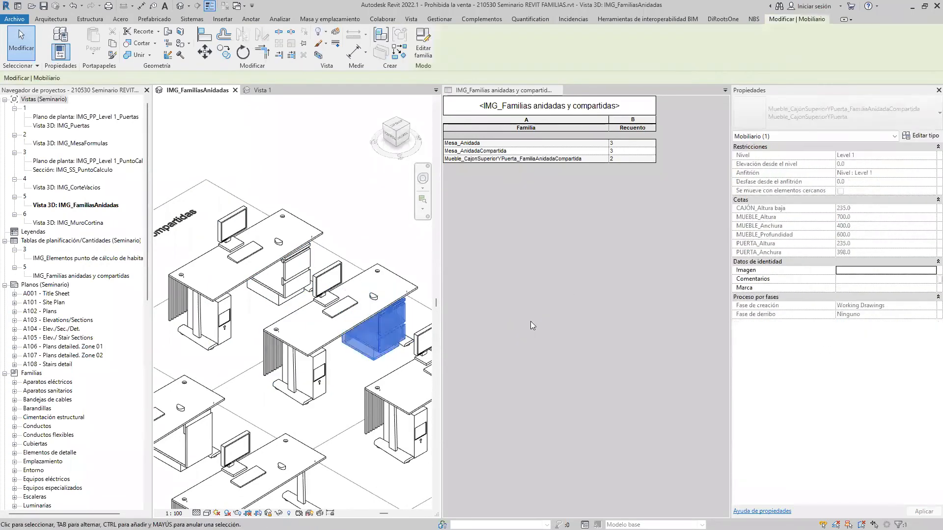
# - Set Mueble_Tipo<Mobiliario> of the second shared-nested desk to Mueble_Puerta_FamiliaAnidadaCompartida : Mueble_Puerta
pyautogui.press('Escape')
pyautogui.click(362, 325)
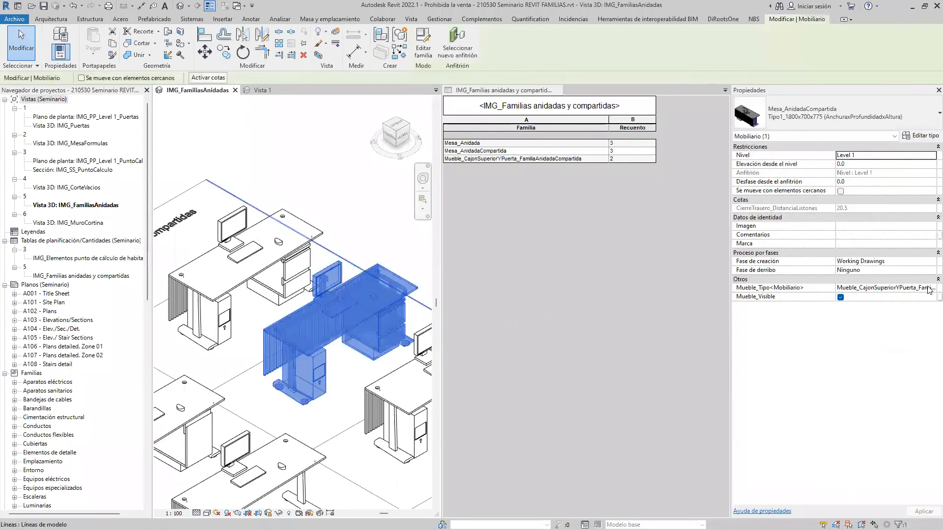
pyautogui.click(931, 288)
pyautogui.click(925, 305)
pyautogui.press('Return')
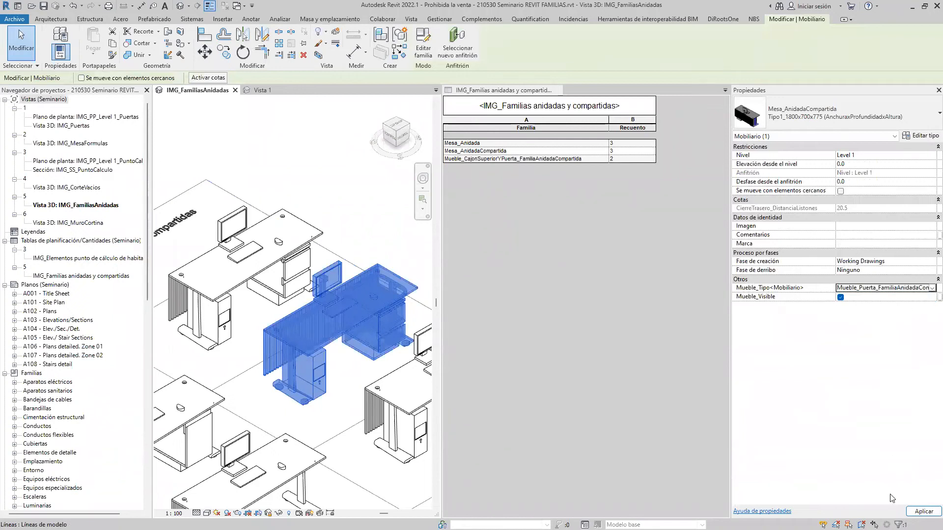
pyautogui.press('Escape')
pyautogui.click(390, 324)
pyautogui.press('Escape')
pyautogui.scroll(2, 403, 324)
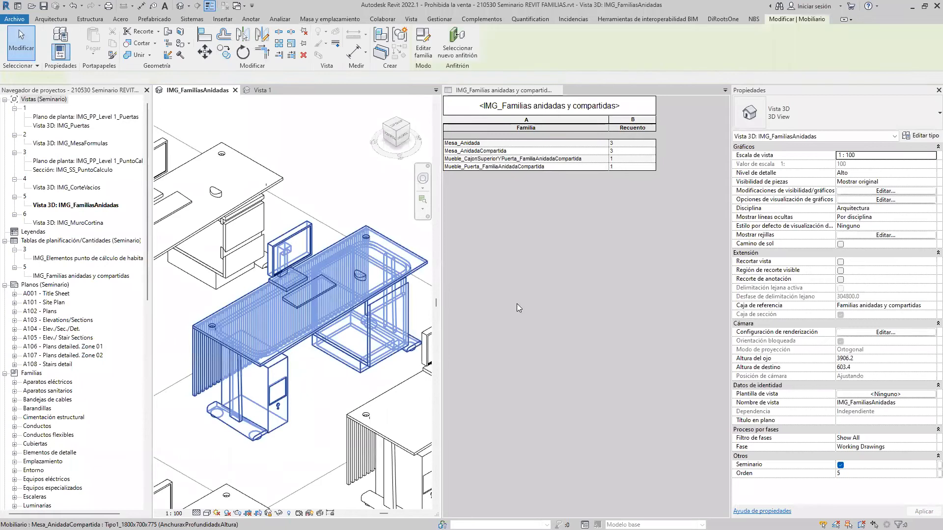
# - Review the second desk's Mueble_Tipo<Mobiliario> options and inspect its nested door cabinet by selecting it separately from the desk
pyautogui.click(411, 322)
pyautogui.click(930, 289)
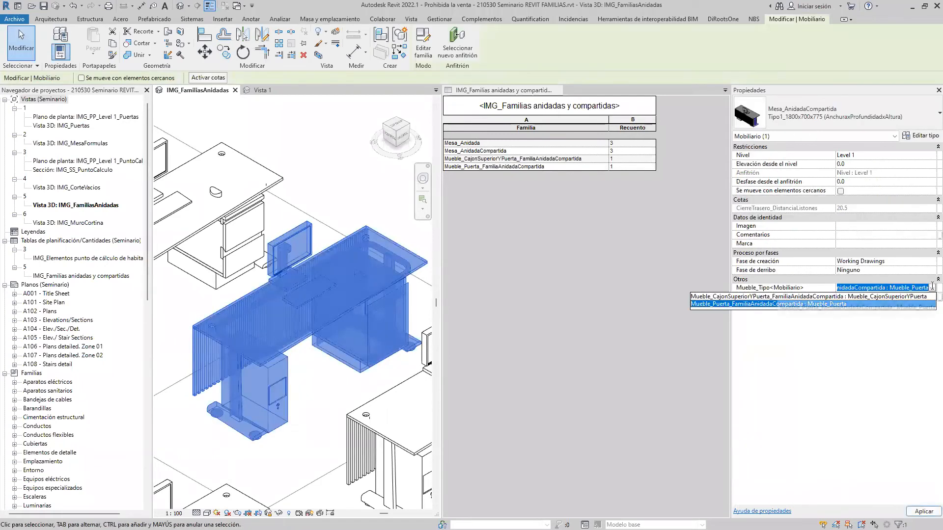
pyautogui.press('Escape')
pyautogui.press('Escape')
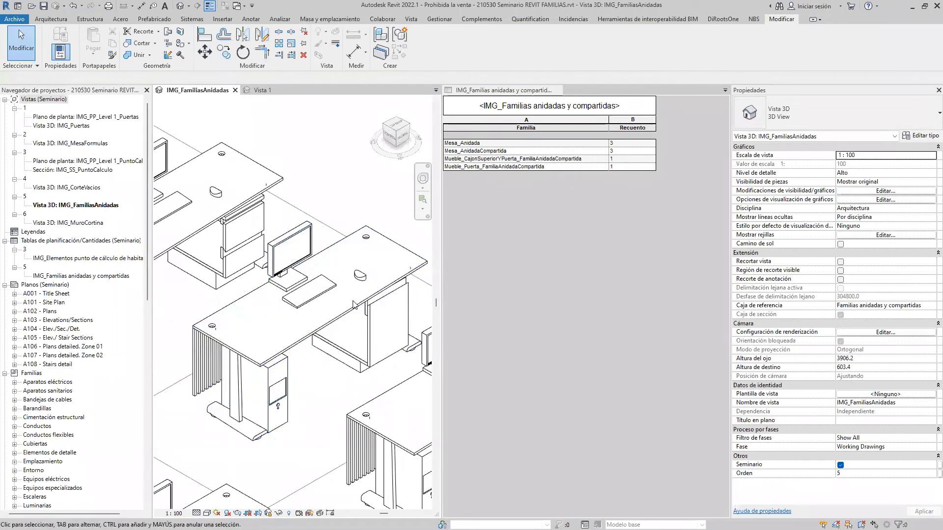
pyautogui.click(367, 309)
pyautogui.press('Escape')
pyautogui.press('Tab')
pyautogui.click(366, 309)
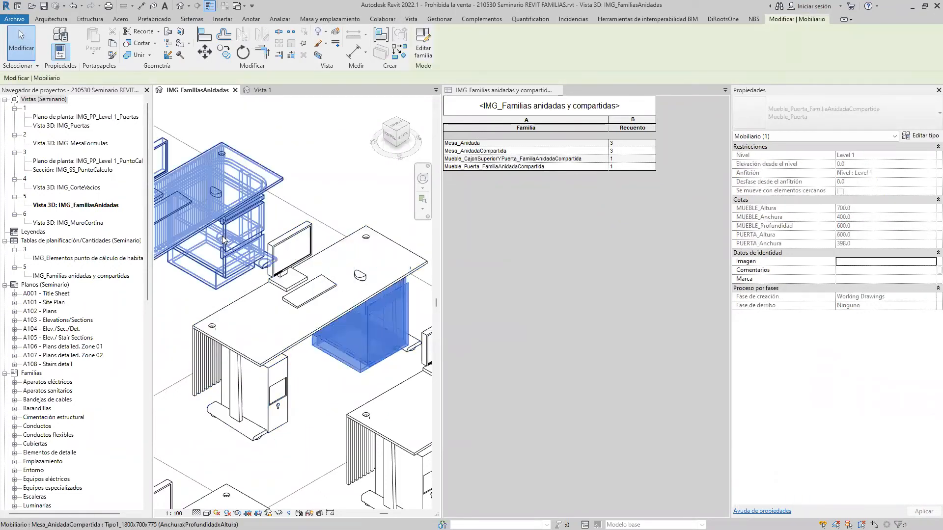
pyautogui.scroll(-3, 344, 299)
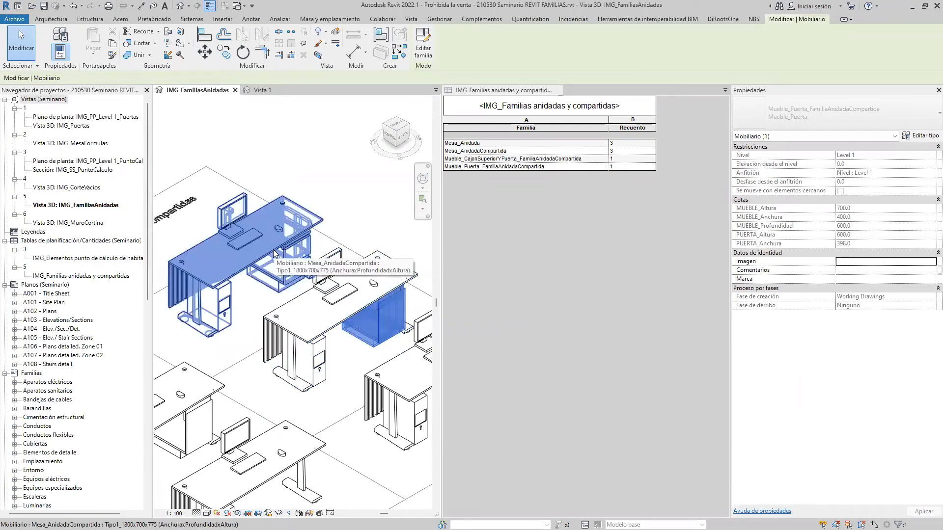
pyautogui.press('Escape')
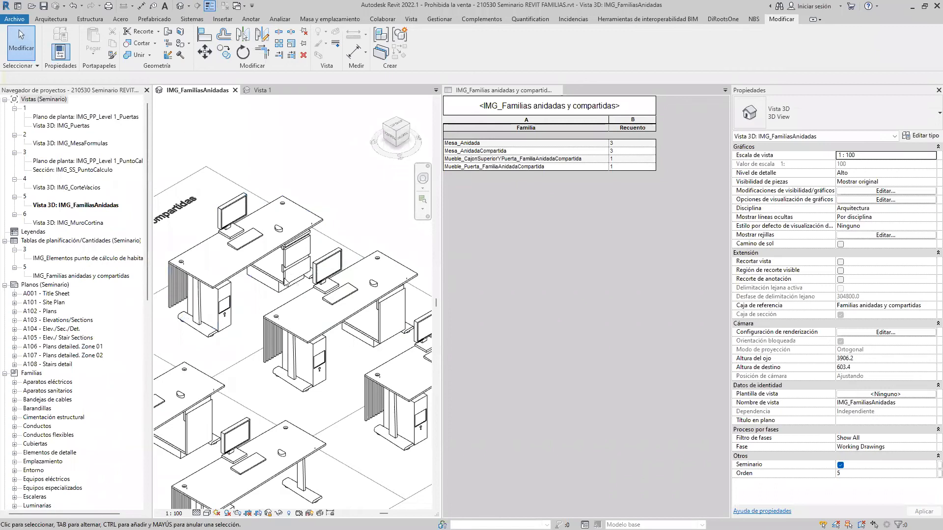
# - Review the furniture families and types available for the first desk of the shared row without changing its type
pyautogui.click(285, 279)
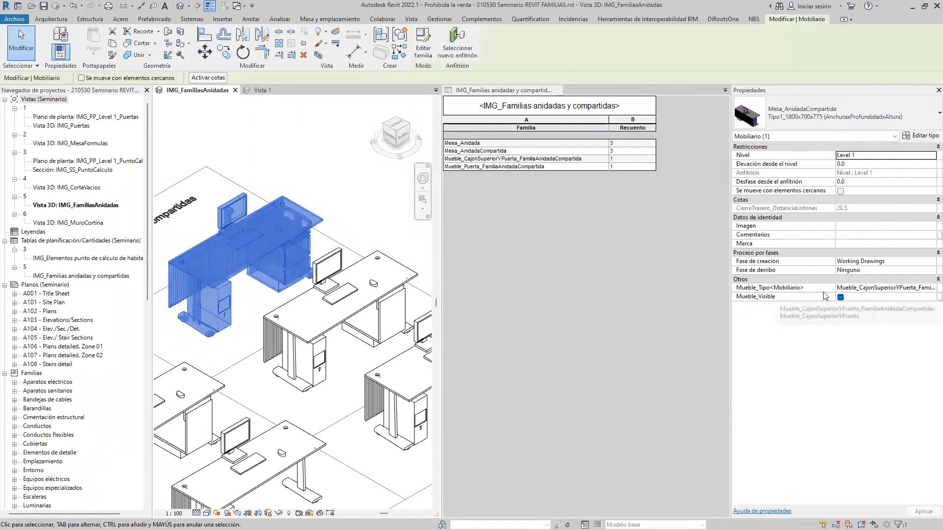
pyautogui.click(859, 107)
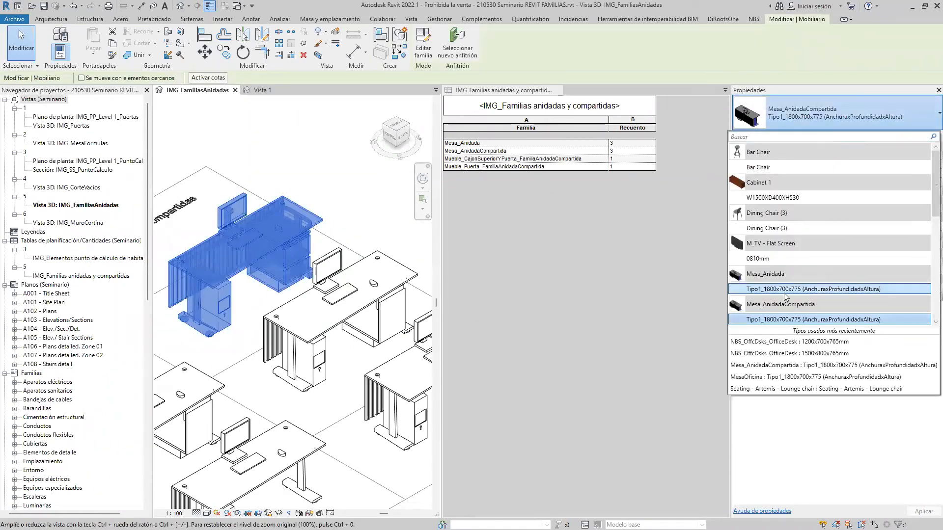
pyautogui.scroll(-1, 787, 293)
pyautogui.press('Escape')
pyautogui.press('Escape')
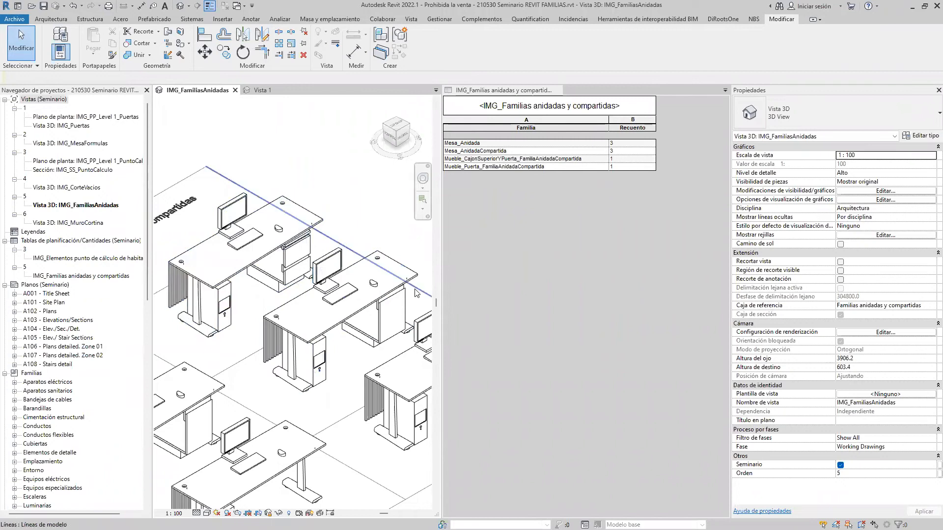
# - Check the second desk's cabinet choices for Mueble_Tipo<Mobiliario>, keeping Mueble_Puerta_FamiliaAnidadaCompartida : Mueble_Puerta
pyautogui.click(403, 294)
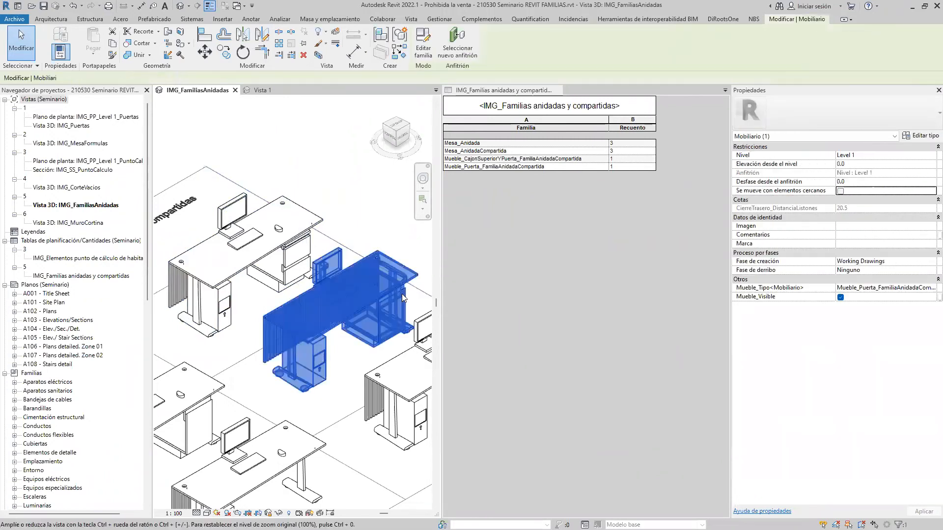
pyautogui.click(913, 288)
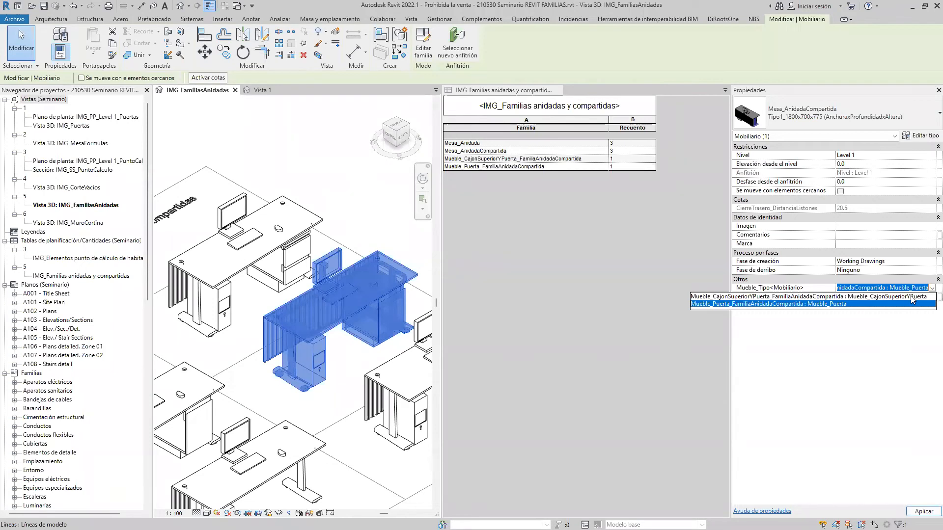
pyautogui.click(912, 303)
pyautogui.moveTo(270, 405); pyautogui.dragTo(147, 420, button='middle')
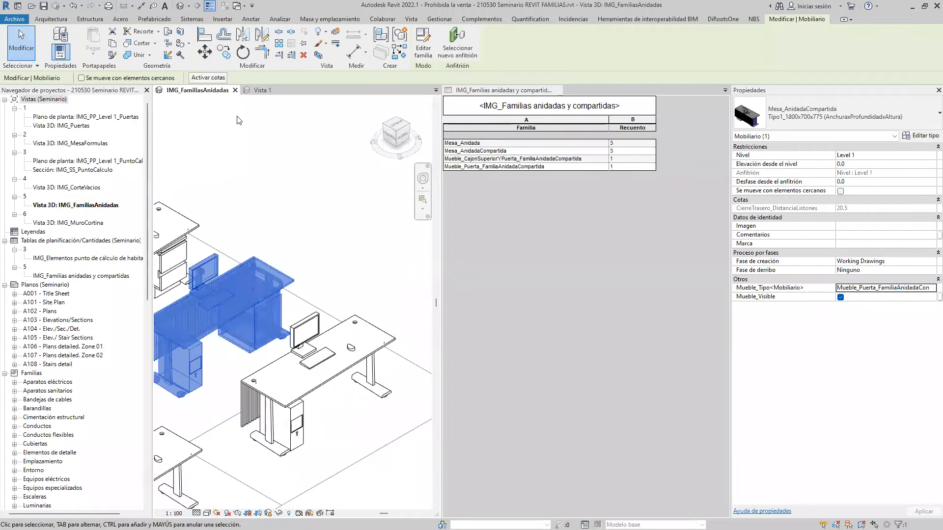
# - In the Mesa_AnidadaCompartida family, check which family parameter is associated with the nested cabinet's Visible property
pyautogui.click(265, 91)
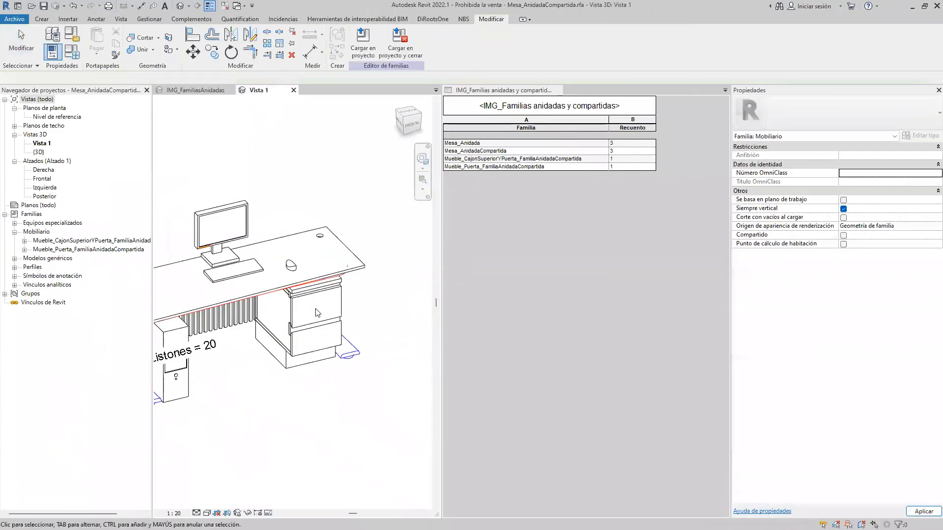
pyautogui.click(305, 331)
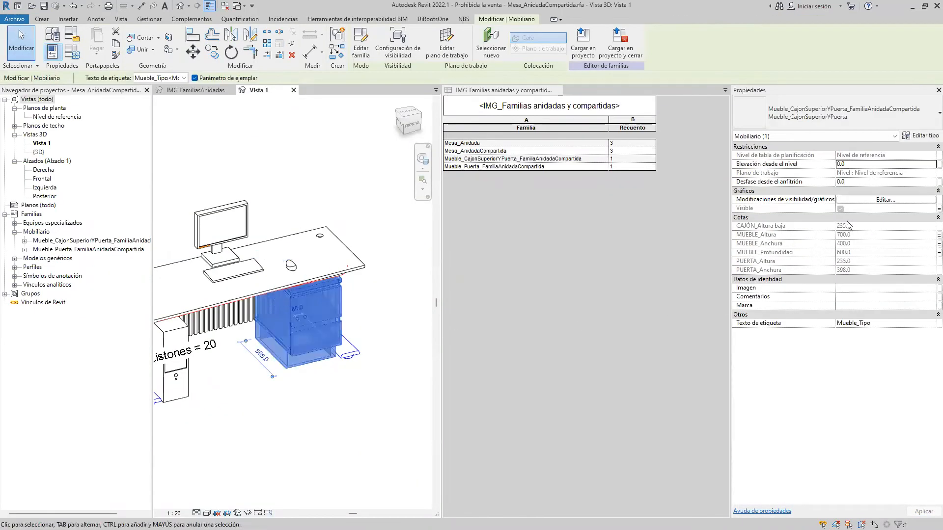
pyautogui.click(938, 208)
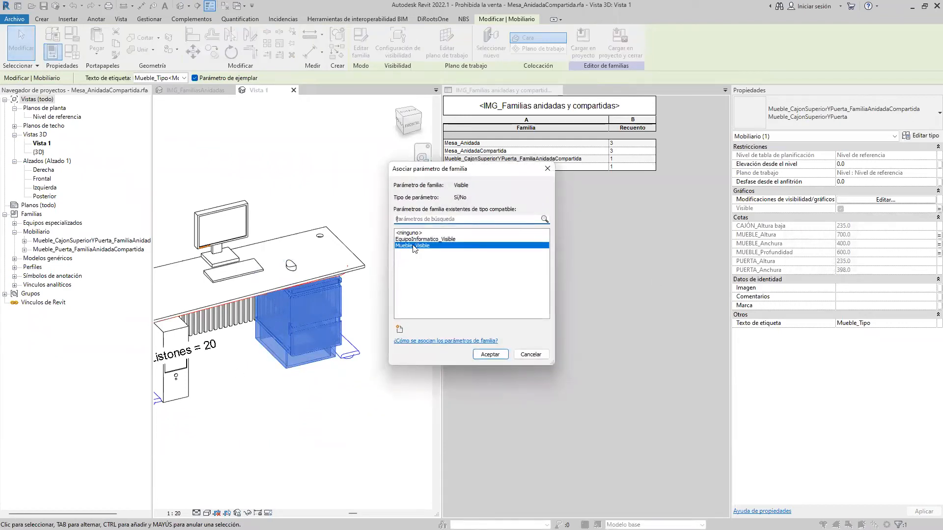
pyautogui.press('Escape')
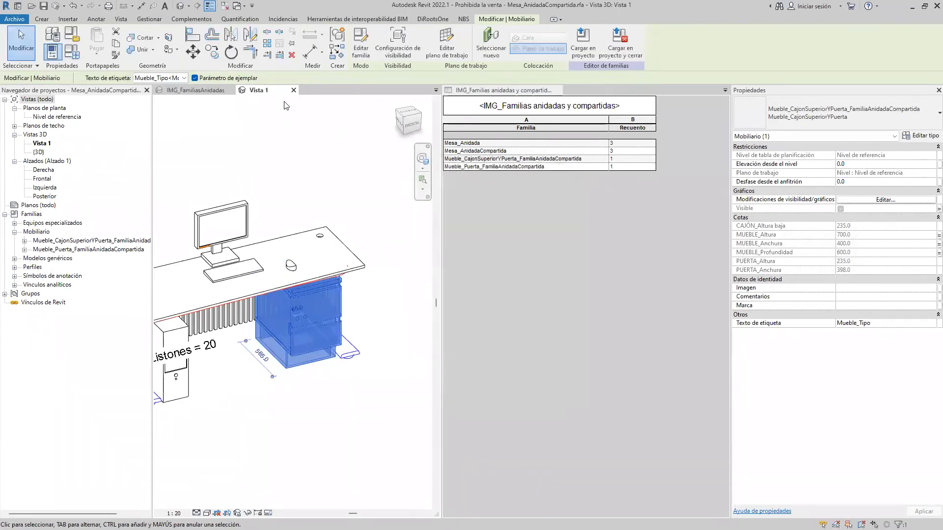
# - Return to the project's IMG_FamiliasAnidadas view and turn on Mueble_Visible for the third Mesa_AnidadaCompartida desk
pyautogui.click(211, 94)
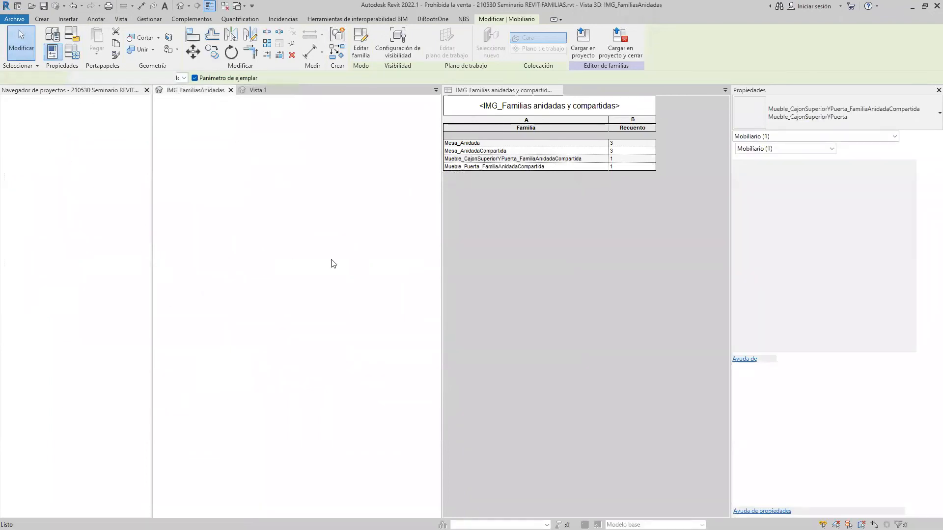
pyautogui.click(320, 383)
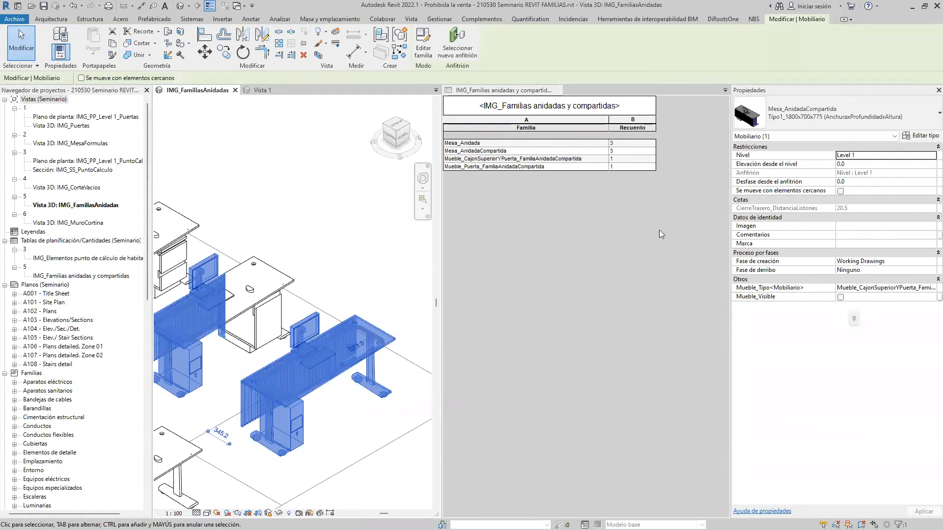
pyautogui.click(841, 298)
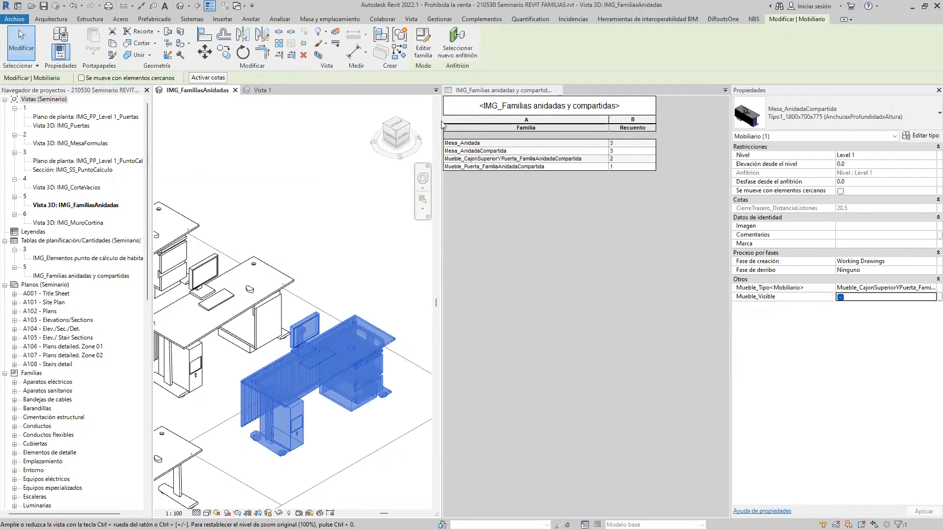
# - Inspect the nested cabinet in the Mesa_AnidadaCompartida family once more, then close the family and the IMG_Familias anidadas y compartidas schedule
pyautogui.click(271, 91)
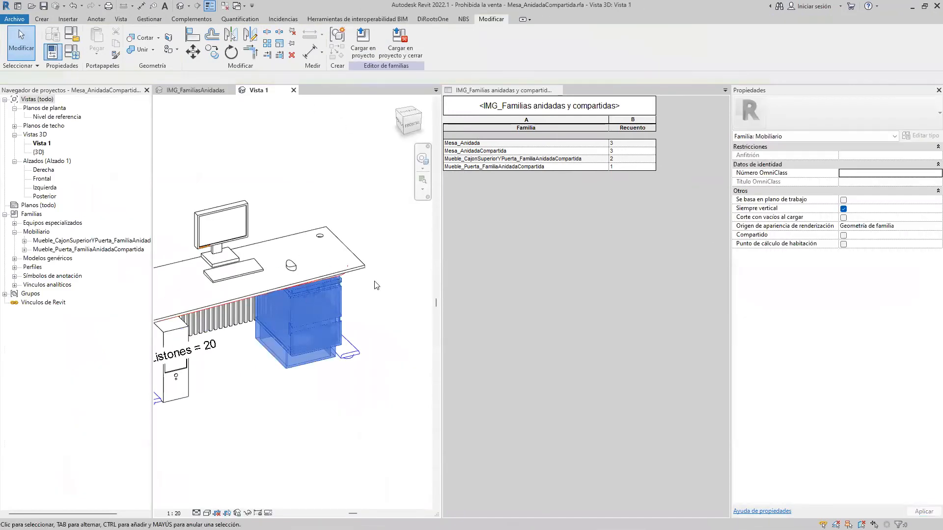
pyautogui.click(302, 364)
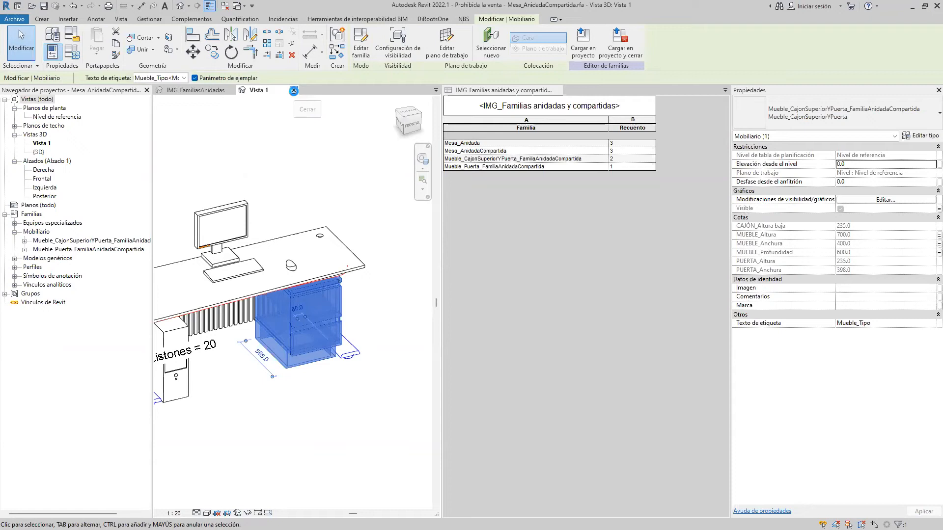
pyautogui.click(293, 91)
pyautogui.click(501, 278)
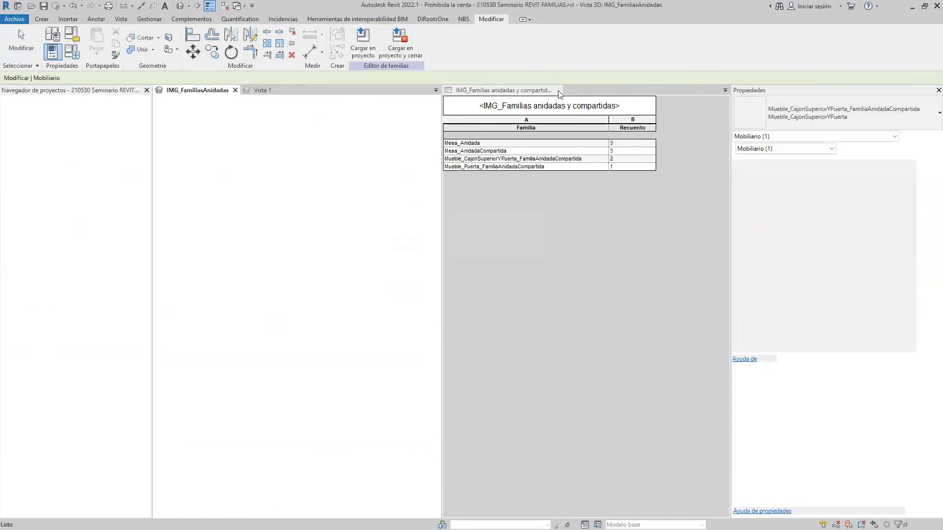
pyautogui.click(558, 90)
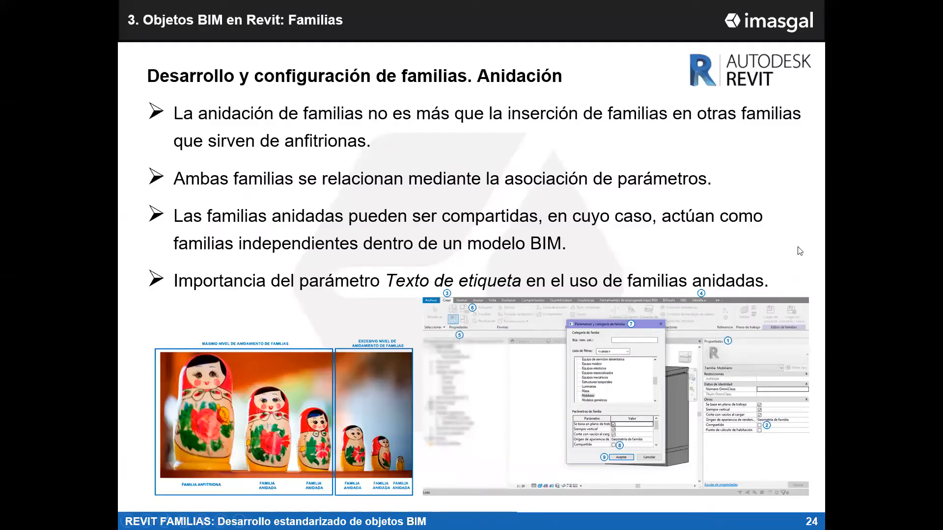
pyautogui.press('Right')
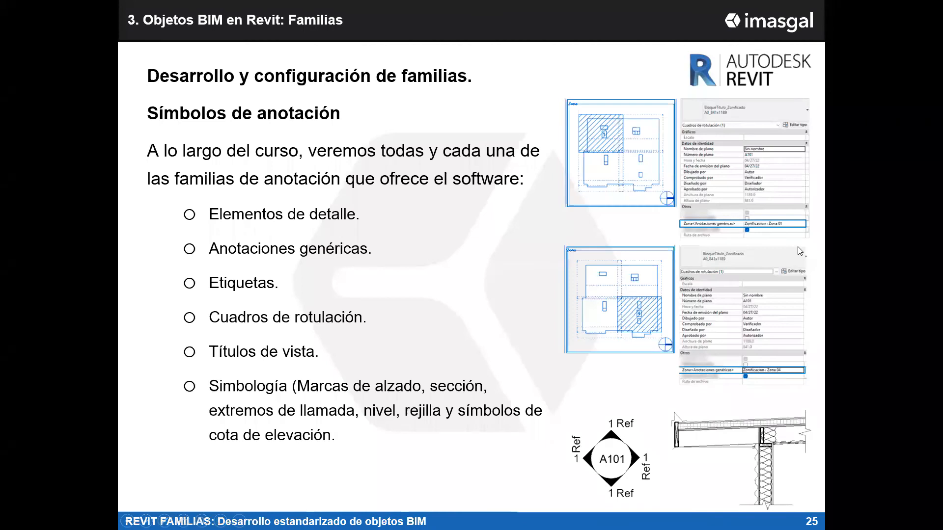
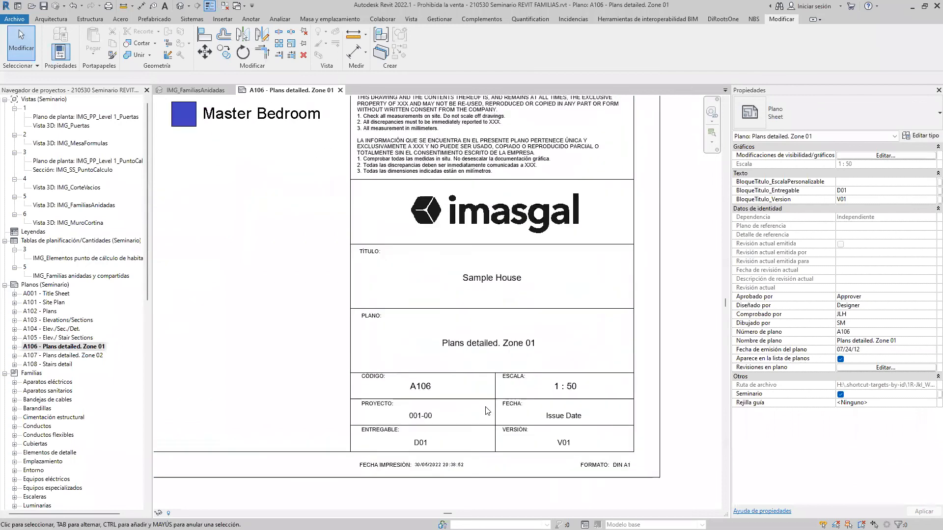
# - Open sheet A106's IMASGAL_BloqueTitulo title block family for editing and review the parameters of its Nombre de plano label
pyautogui.click(446, 244)
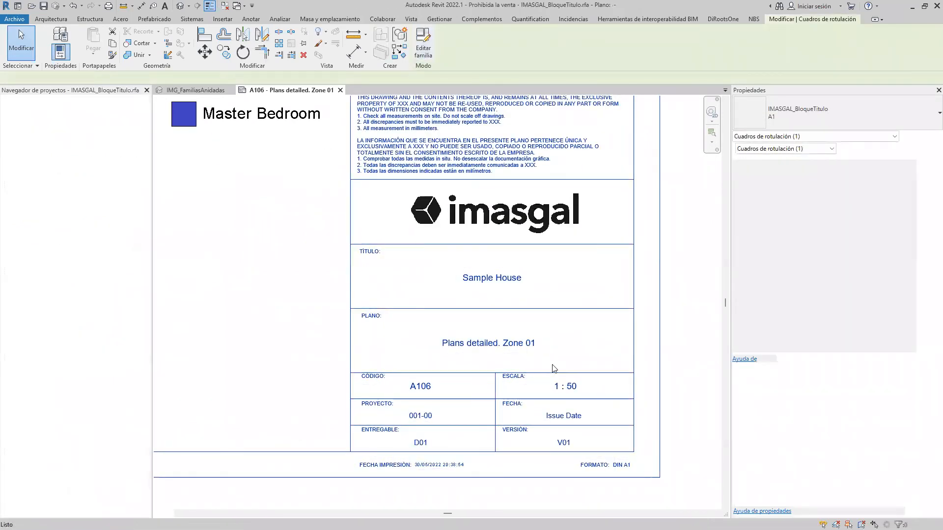
pyautogui.scroll(3, 591, 431)
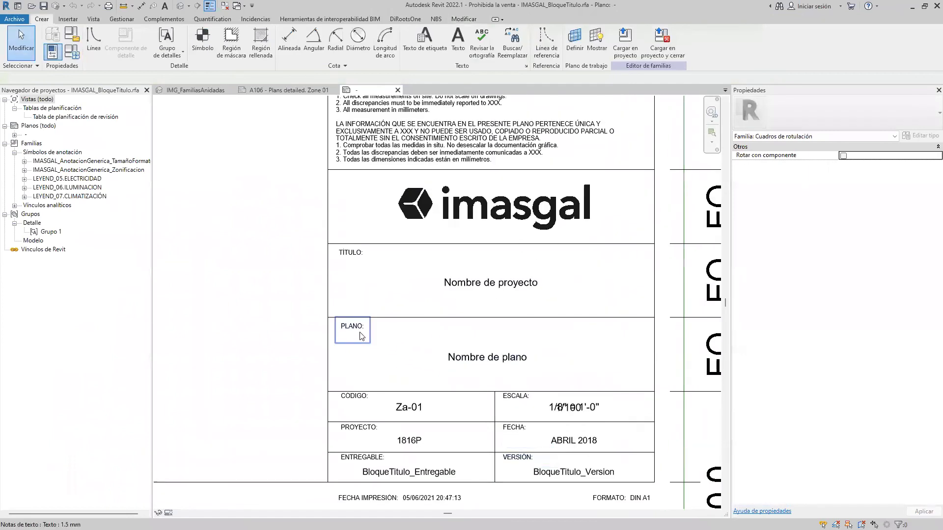
pyautogui.click(511, 401)
pyautogui.click(487, 357)
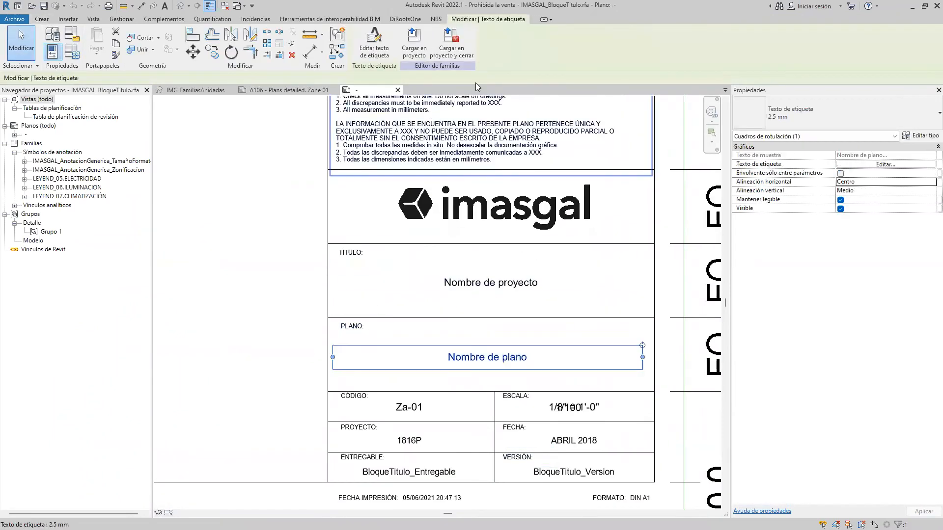
pyautogui.click(380, 52)
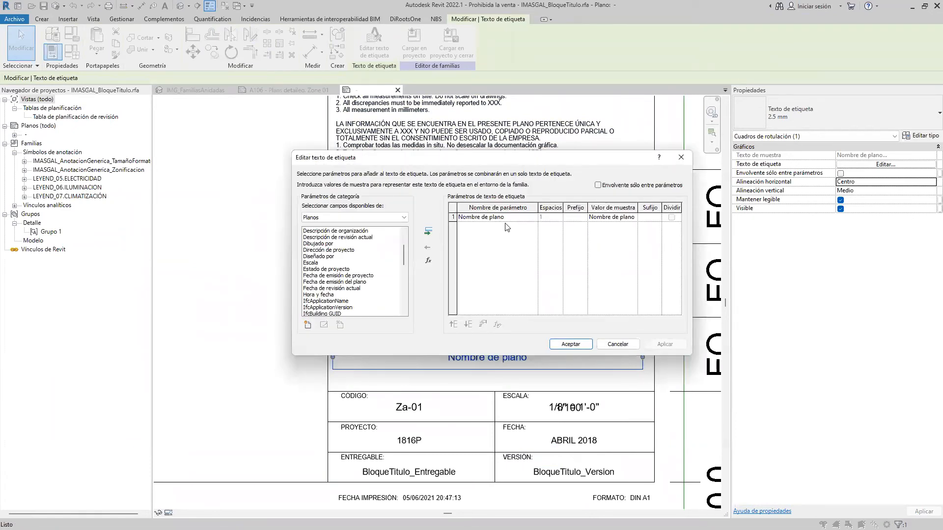
pyautogui.click(565, 343)
pyautogui.scroll(-1, 470, 392)
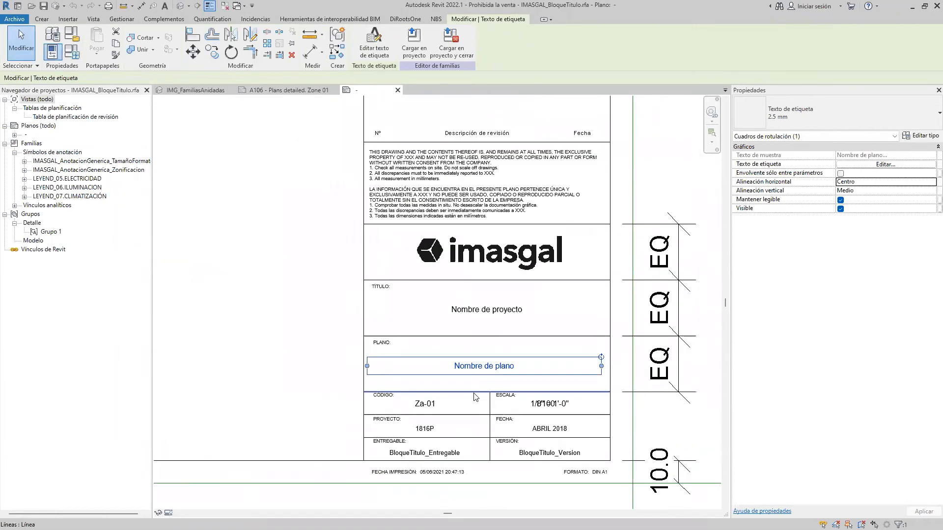
# - Inspect the two overlapping ESCALA labels in the title block family and review the EscalaPersonalizable_Visible and EscalaVistas_Visible parameters in the family types
pyautogui.scroll(1, 557, 445)
pyautogui.click(559, 410)
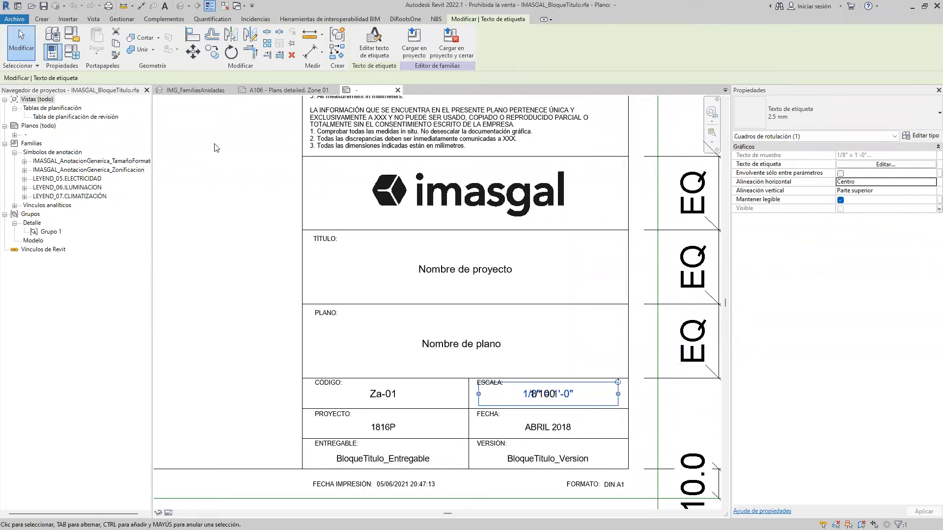
pyautogui.click(72, 52)
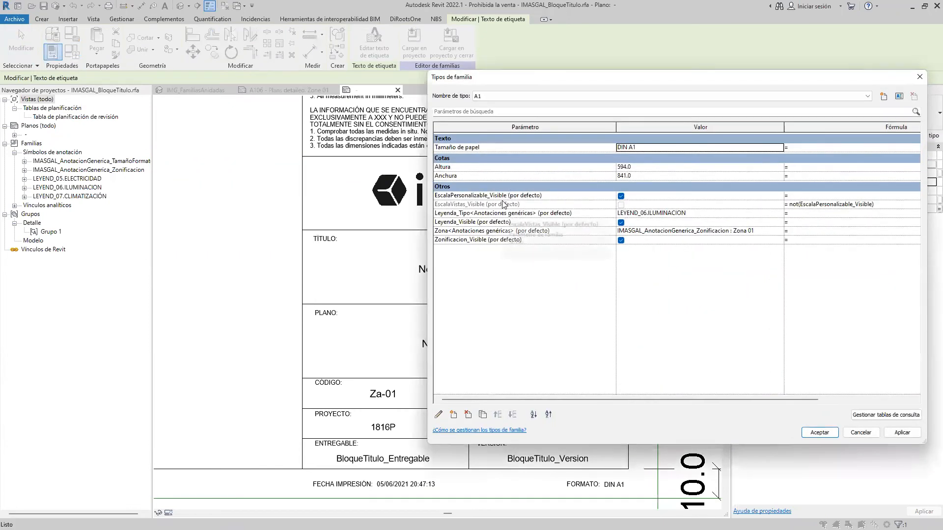
pyautogui.press('Escape')
pyautogui.press('Escape')
pyautogui.click(573, 393)
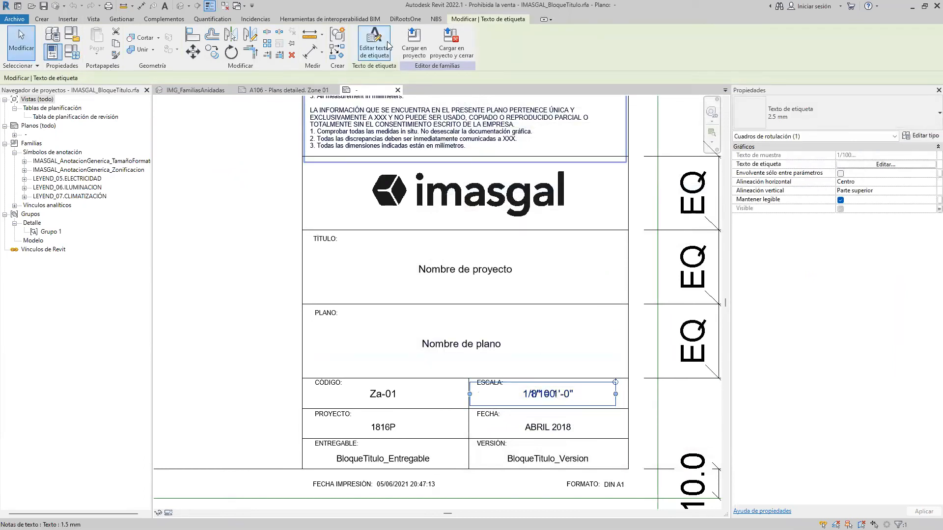
pyautogui.press('Escape')
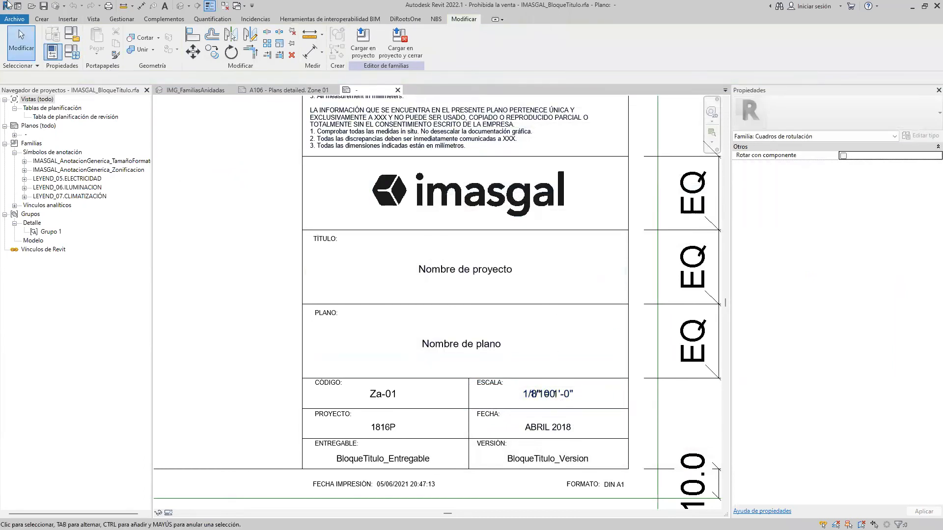
pyautogui.click(73, 53)
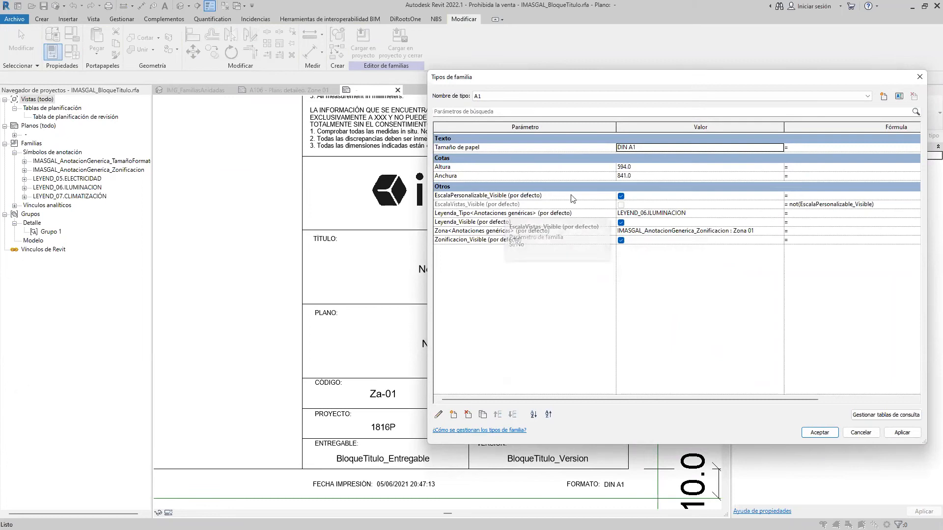
pyautogui.press('Escape')
# - On sheet A106, turn on EscalaPersonalizable_Visible for the title block and enter 1/100 as its custom scale
pyautogui.click(310, 90)
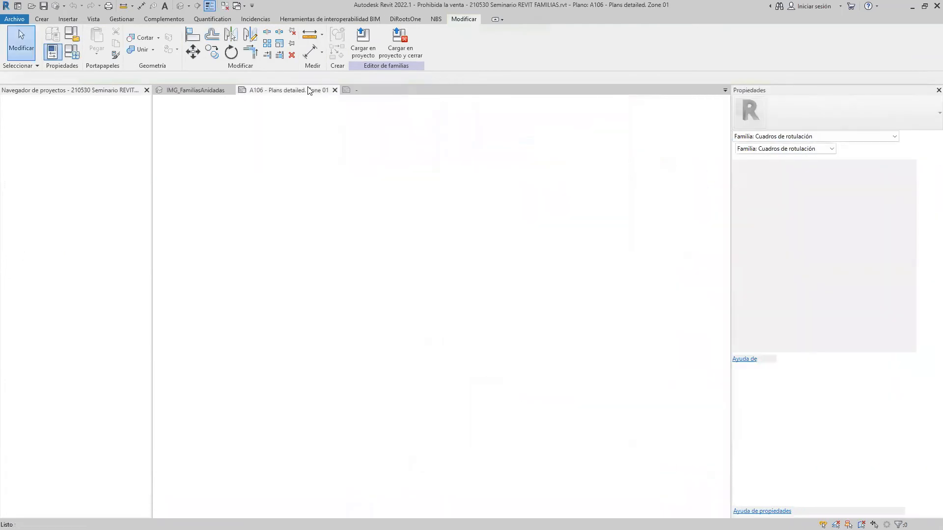
pyautogui.click(614, 469)
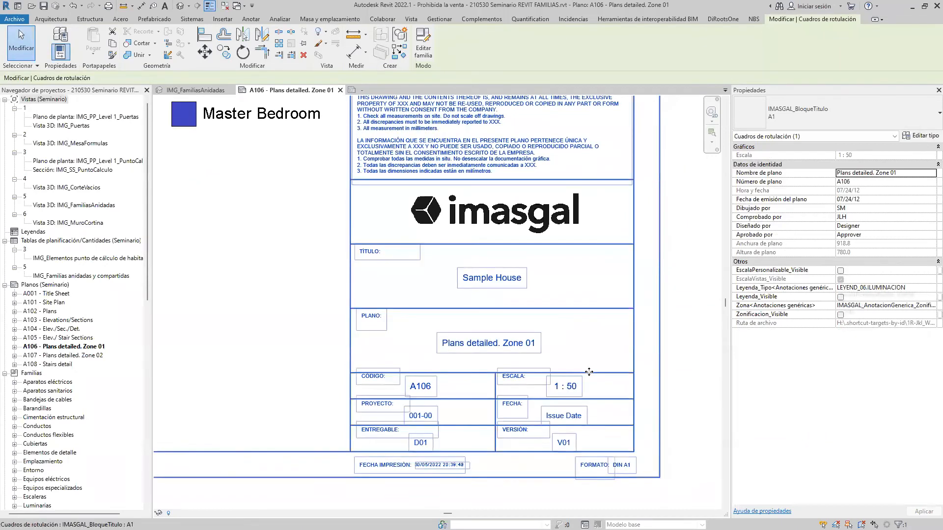
pyautogui.scroll(-3, 615, 417)
pyautogui.scroll(-2, 613, 418)
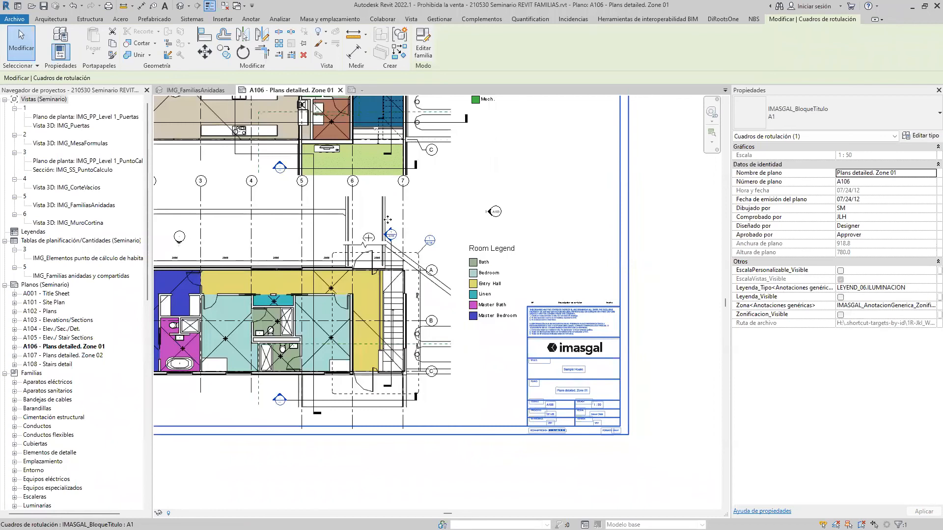
pyautogui.scroll(-2, 387, 219)
pyautogui.scroll(6, 614, 417)
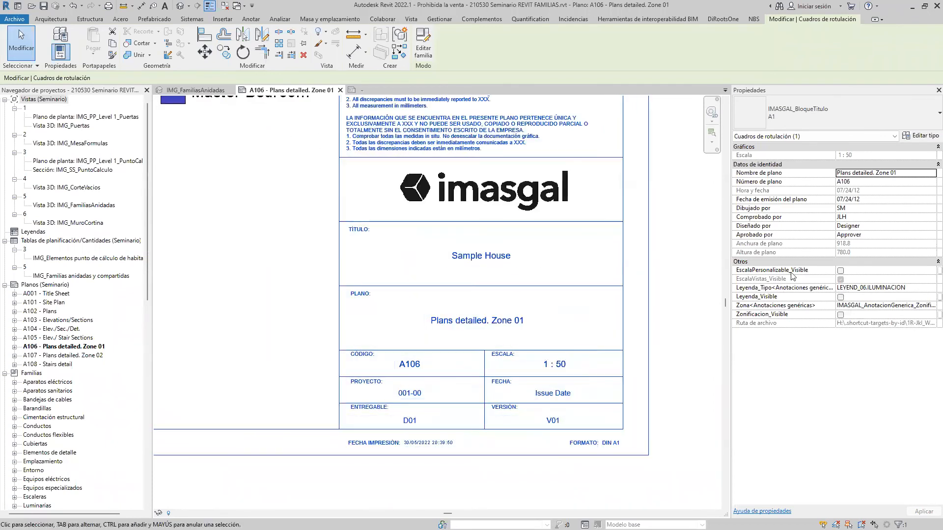
pyautogui.click(840, 272)
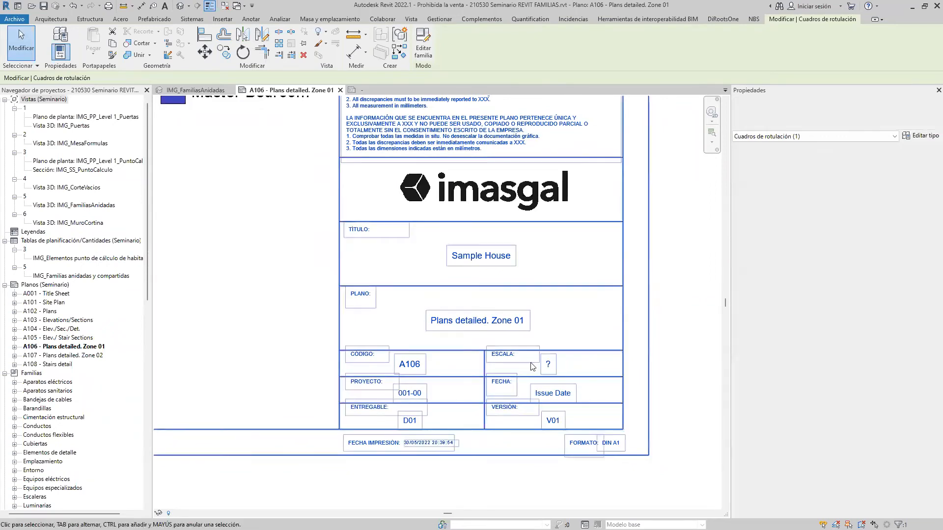
pyautogui.click(560, 366)
pyautogui.write('1/100')
pyautogui.click(593, 387)
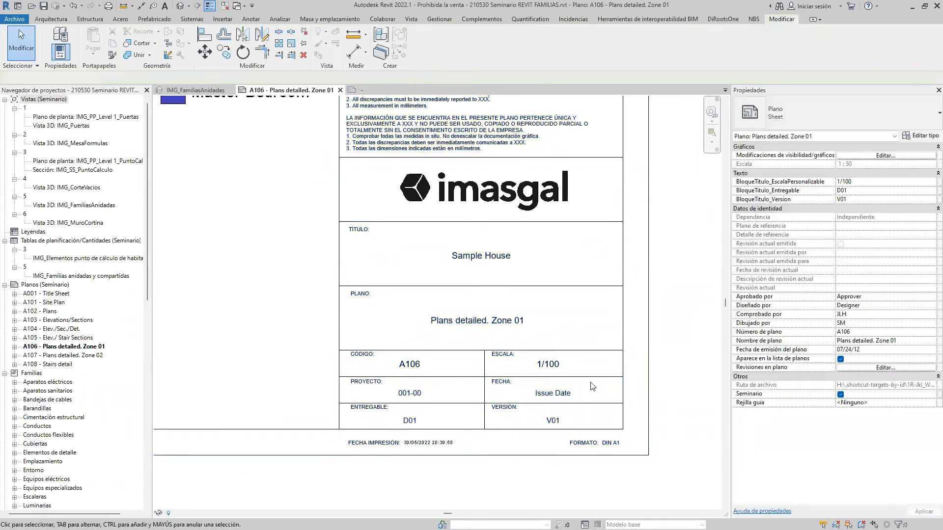
# - Turn off EscalaPersonalizable_Visible for A106's title block and look over its remaining legend and zoning parameters
pyautogui.click(552, 373)
pyautogui.click(839, 271)
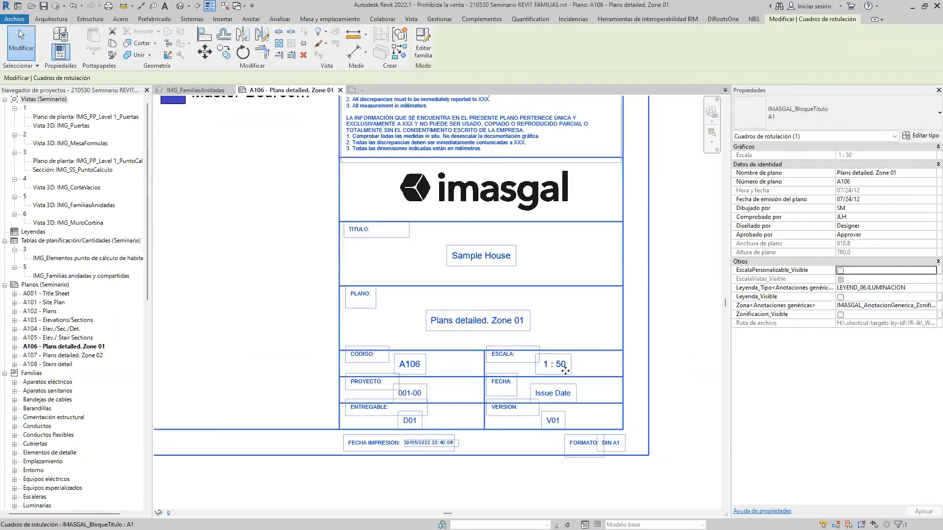
pyautogui.press('Escape')
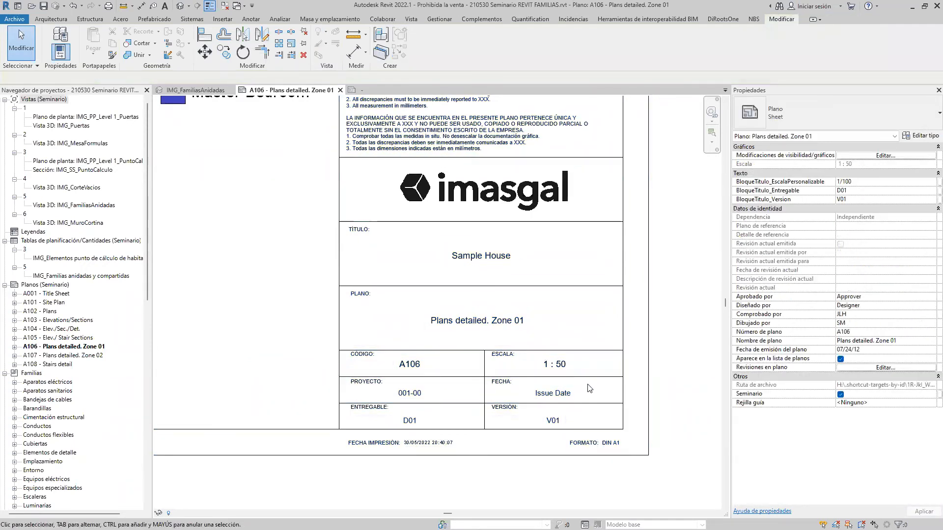
pyautogui.click(614, 380)
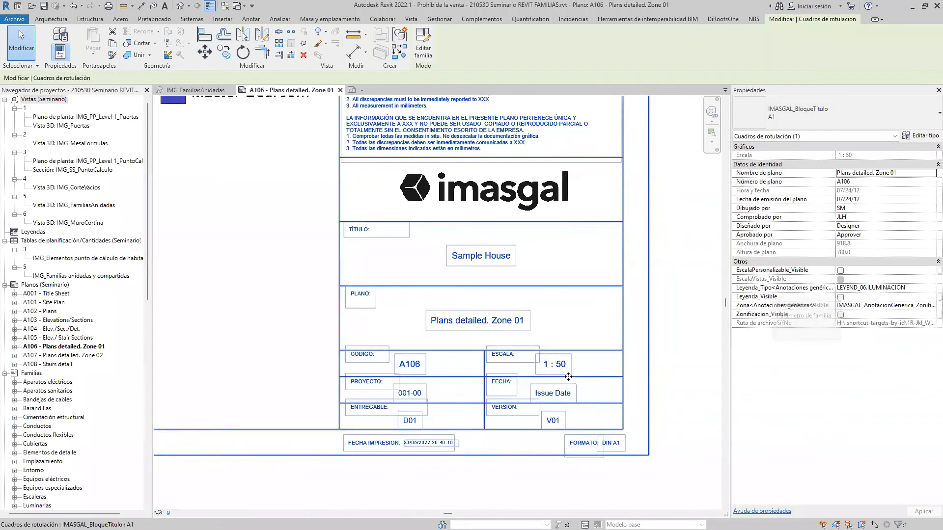
pyautogui.scroll(-1, 609, 369)
pyautogui.scroll(-3, 609, 369)
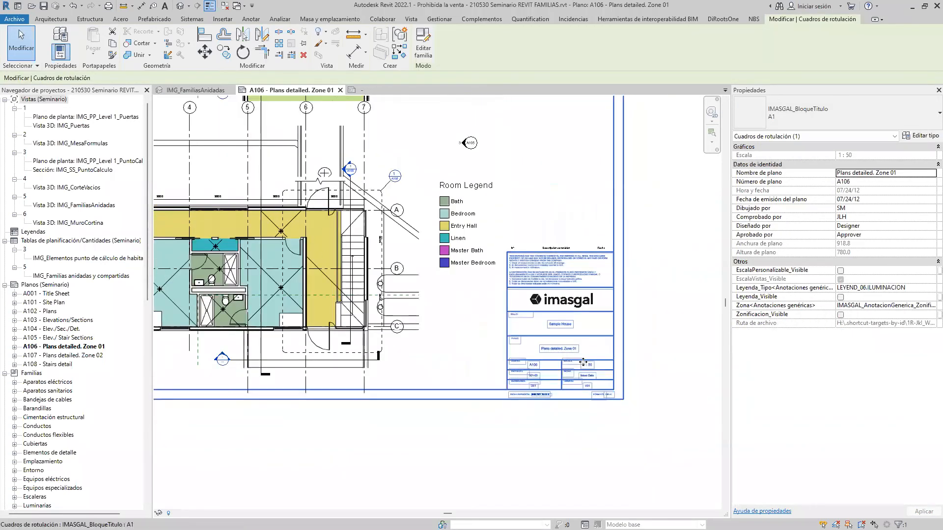
pyautogui.scroll(1, 584, 362)
pyautogui.moveTo(591, 365); pyautogui.dragTo(557, 461, button='middle')
# - Return to the IMASGAL_BloqueTitulo family and inspect the revision schedule and the label parameter of the Esquema de zonificación annotation
pyautogui.click(378, 88)
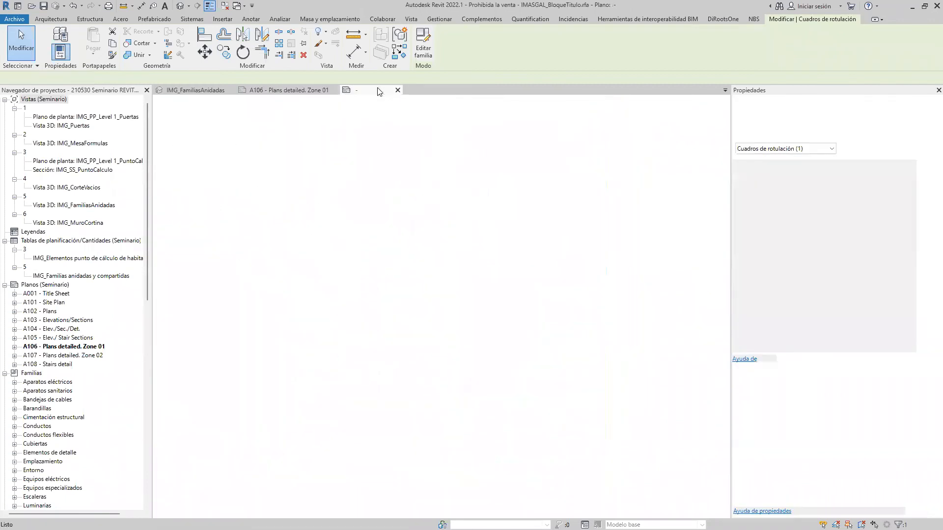
pyautogui.scroll(-2, 476, 402)
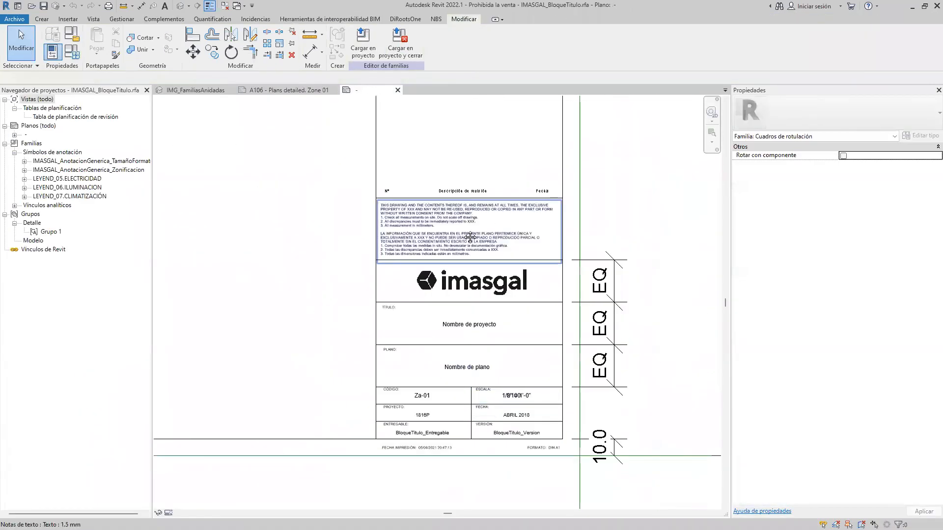
pyautogui.moveTo(471, 216); pyautogui.dragTo(460, 439, button='middle')
pyautogui.click(465, 418)
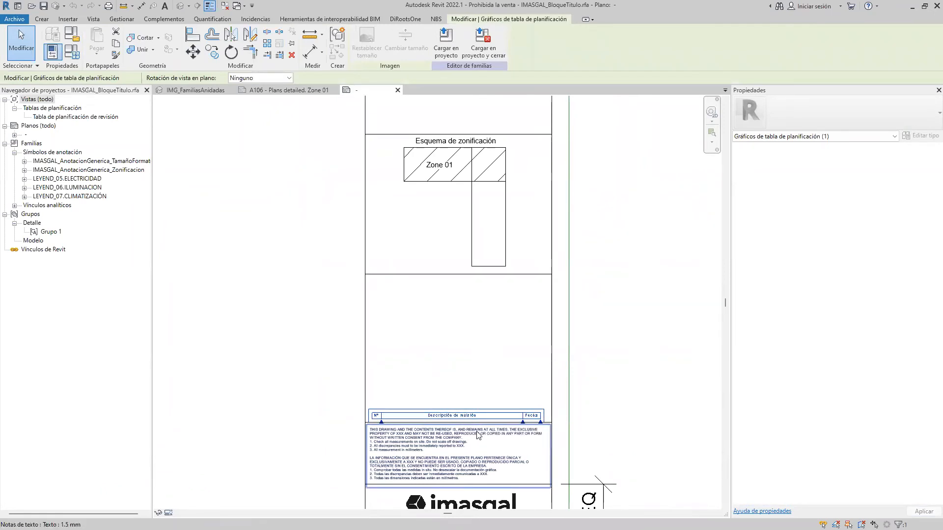
pyautogui.moveTo(501, 271); pyautogui.dragTo(494, 399, button='middle')
pyautogui.click(493, 393)
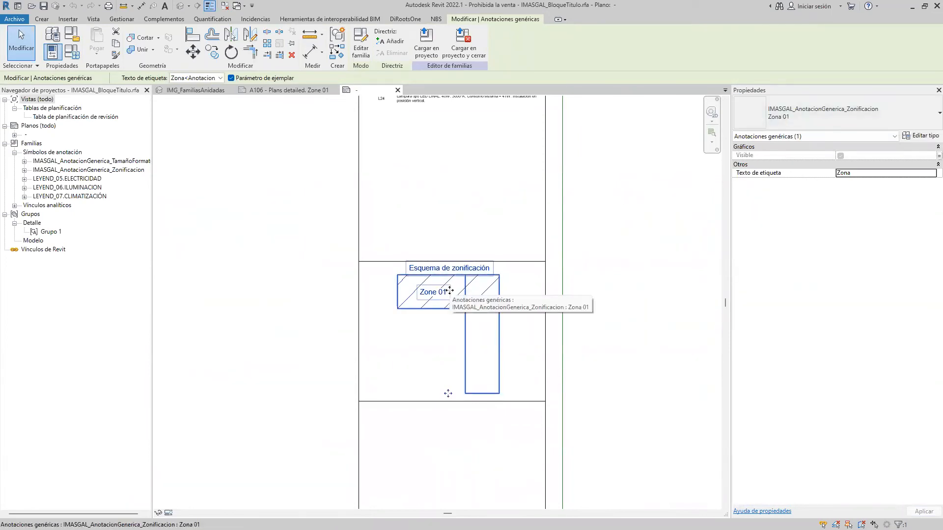
# - Inspect the nested LEYEND_06.ILUMINACION legend above the zoning scheme and check which family parameter its label uses
pyautogui.scroll(-2, 483, 395)
pyautogui.moveTo(467, 233); pyautogui.dragTo(483, 399, button='middle')
pyautogui.click(476, 325)
pyautogui.click(606, 401)
pyautogui.moveTo(597, 401); pyautogui.dragTo(596, 338, button='middle')
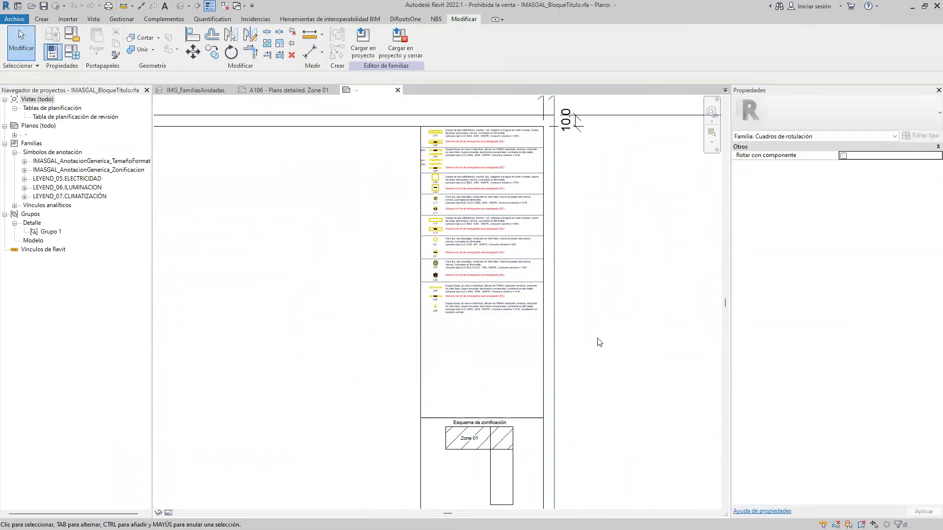
pyautogui.moveTo(499, 223); pyautogui.dragTo(496, 309, button='middle')
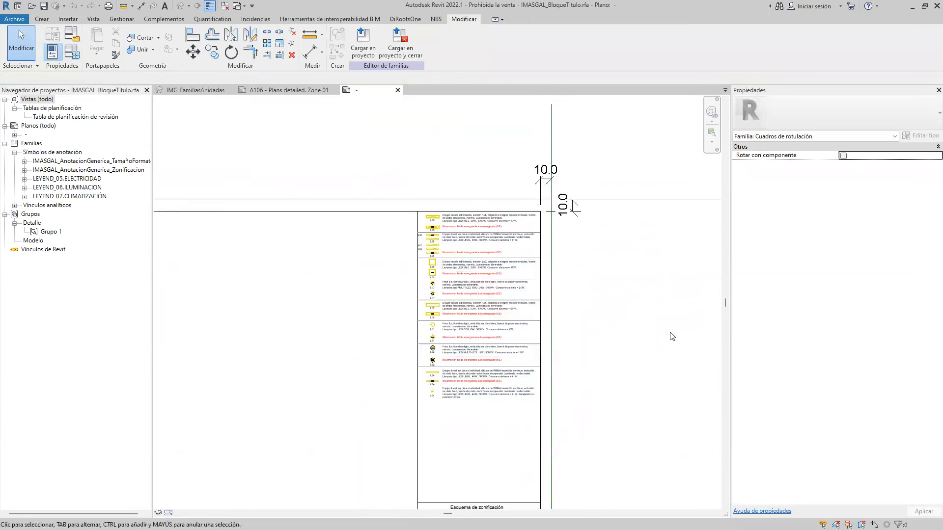
pyautogui.scroll(2, 604, 231)
pyautogui.click(491, 246)
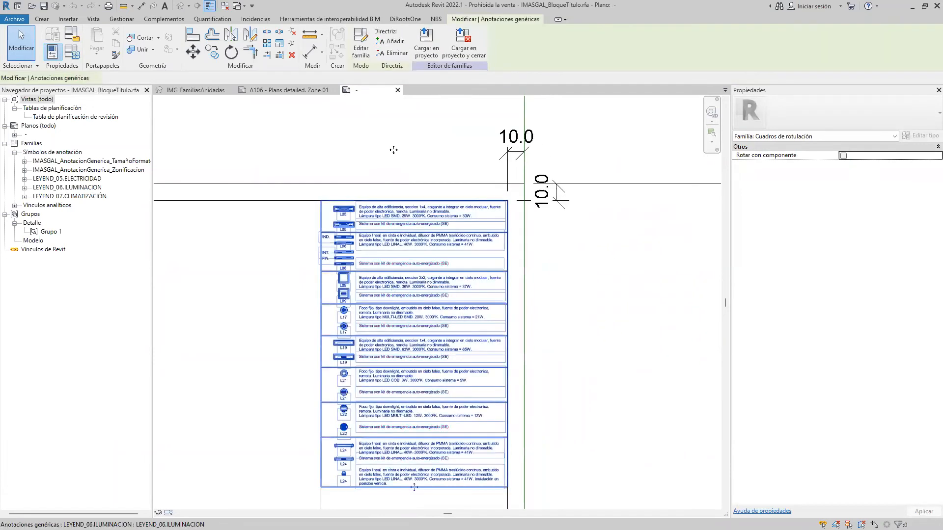
pyautogui.click(368, 58)
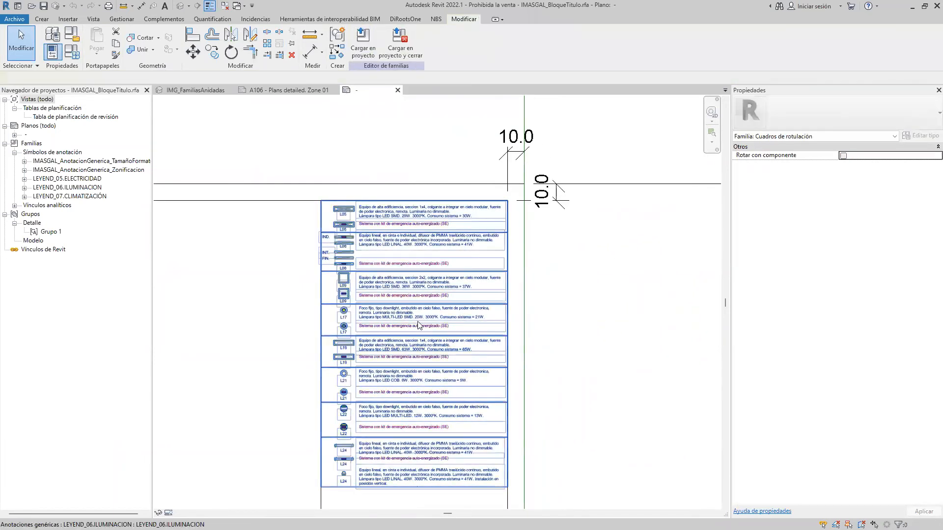
pyautogui.click(445, 224)
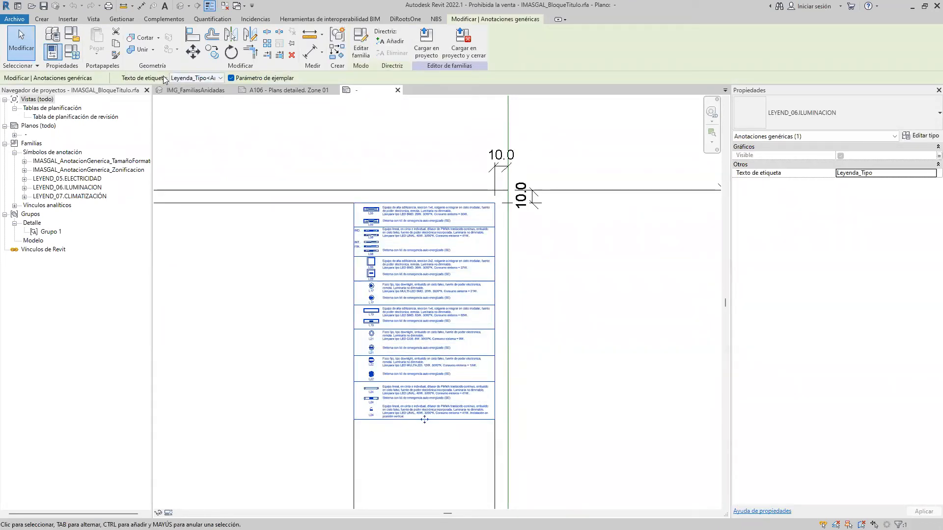
# - Return to sheet A106, turn on Zonificacion_Visible for the title block, and view the zoning scheme against the whole sheet
pyautogui.click(288, 89)
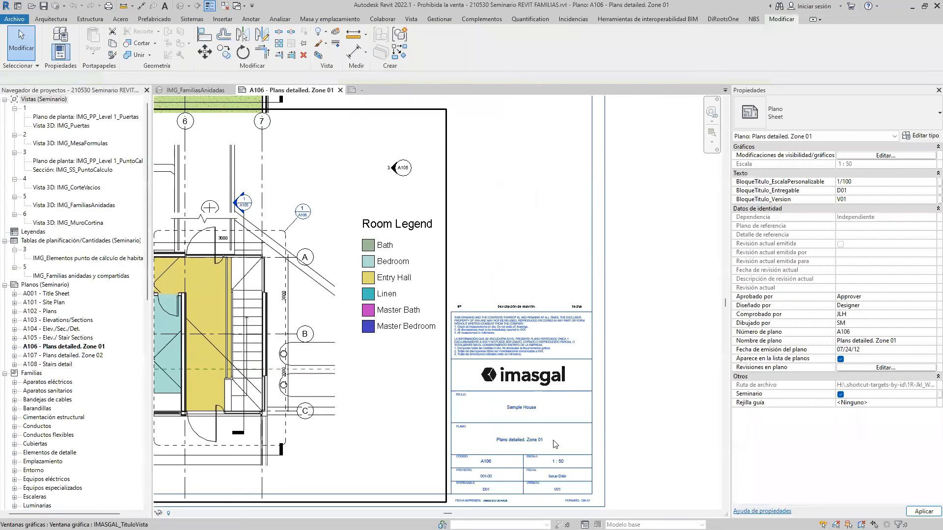
pyautogui.scroll(-3, 564, 417)
pyautogui.click(570, 412)
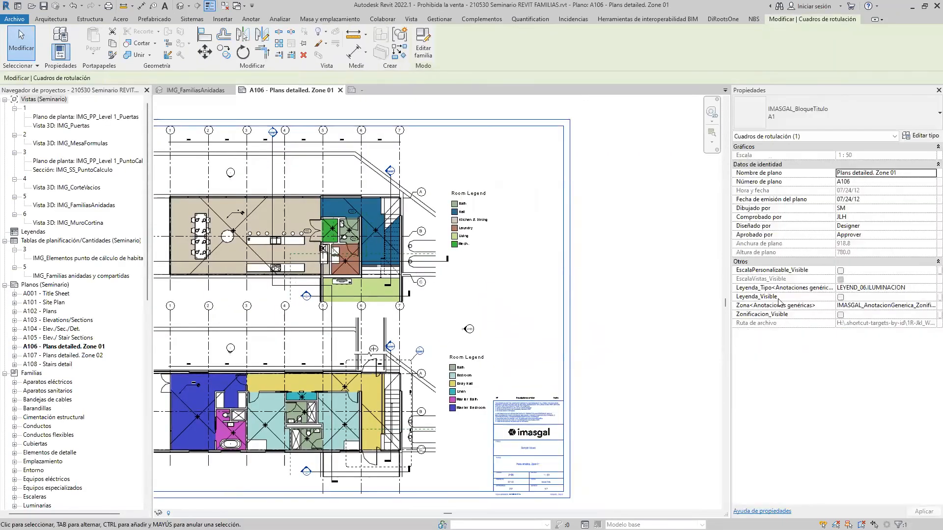
pyautogui.click(841, 314)
pyautogui.click(533, 342)
pyautogui.scroll(2, 532, 342)
pyautogui.click(533, 342)
pyautogui.scroll(1, 532, 342)
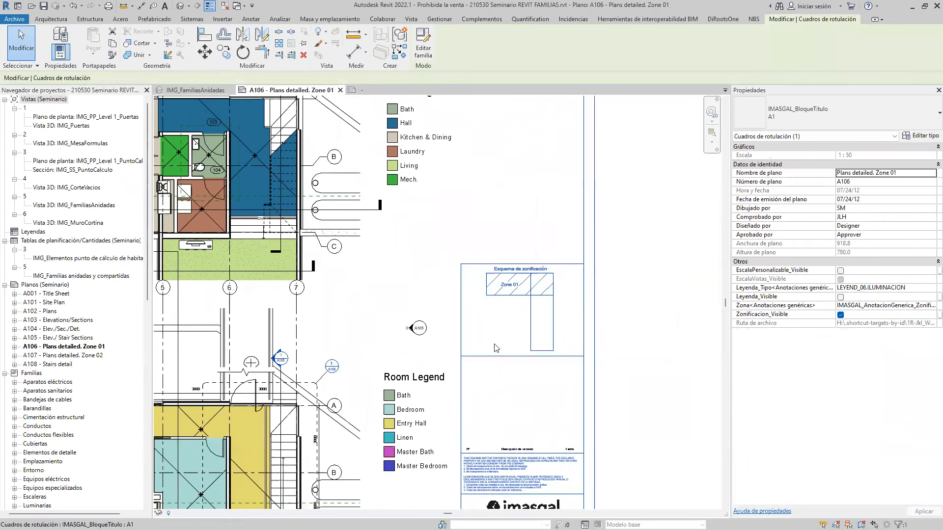
pyautogui.scroll(-4, 603, 336)
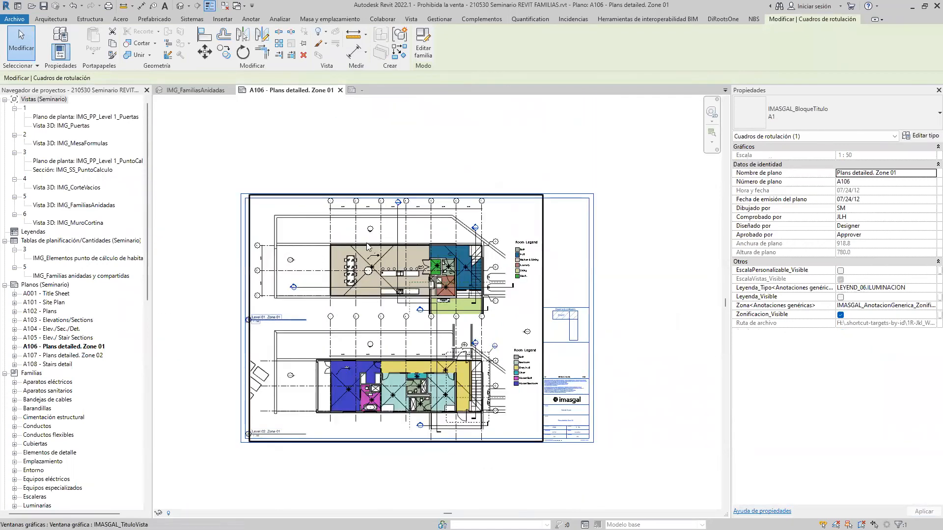
pyautogui.press('Escape')
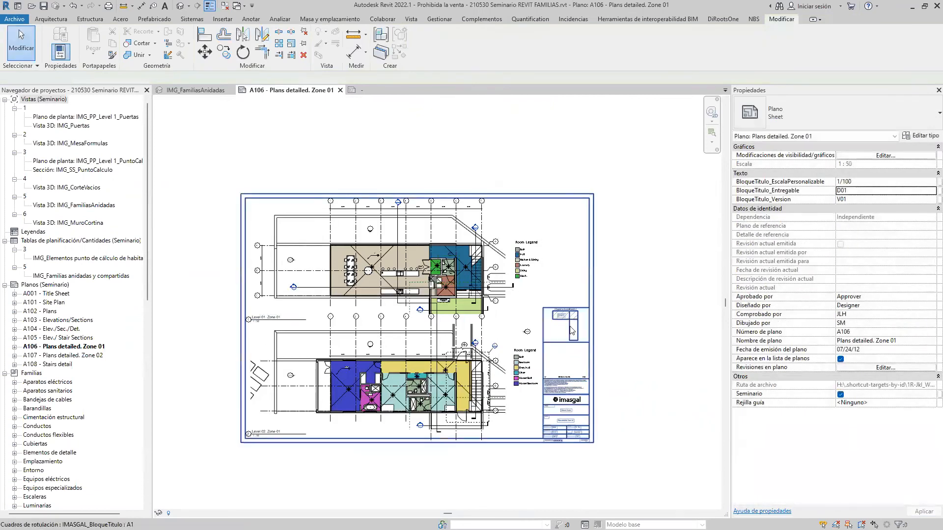
# - Set the title block's Zona<Anotaciones genéricas> parameter to IMASGAL_AnotacionGenerica_Zonificacion : Zona 02 and review the zoning scheme on the sheet
pyautogui.scroll(5, 571, 301)
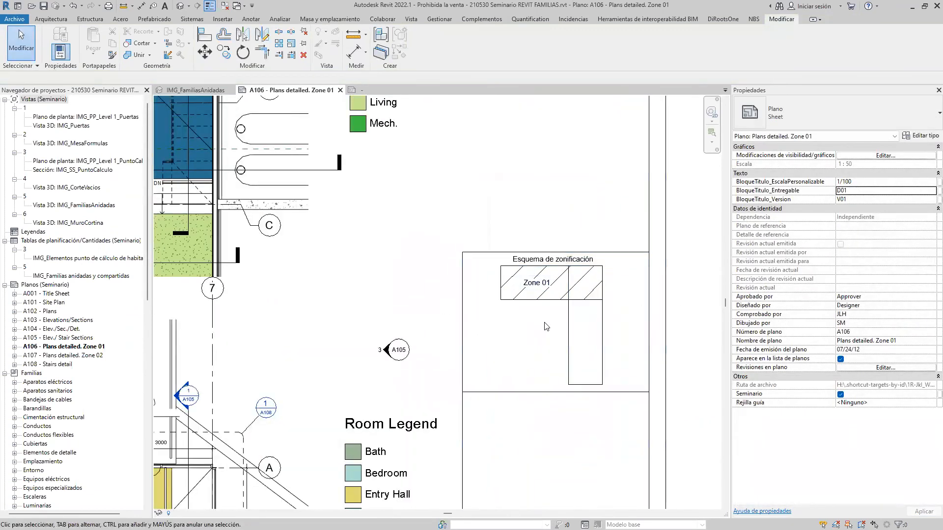
pyautogui.click(570, 301)
pyautogui.scroll(-1, 454, 333)
pyautogui.scroll(-1, 454, 333)
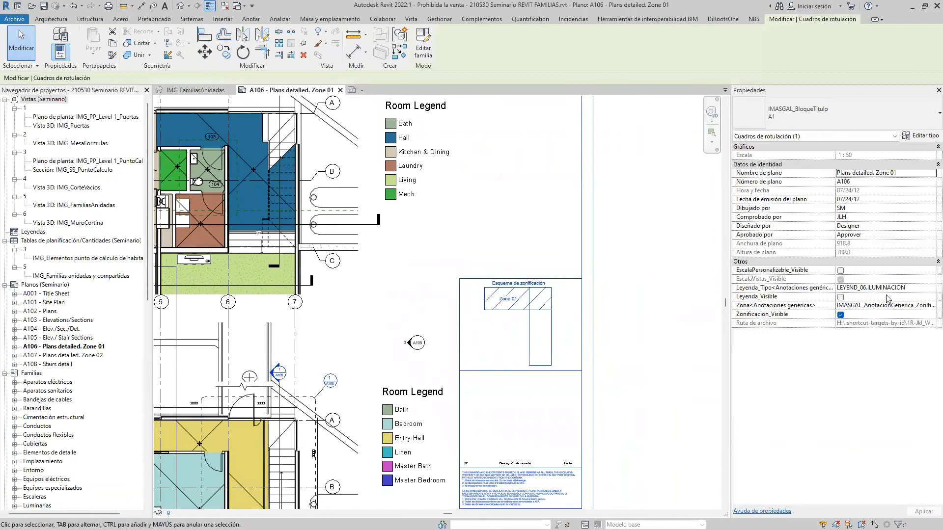
pyautogui.click(930, 305)
pyautogui.click(932, 305)
pyautogui.click(909, 330)
pyautogui.scroll(2, 614, 352)
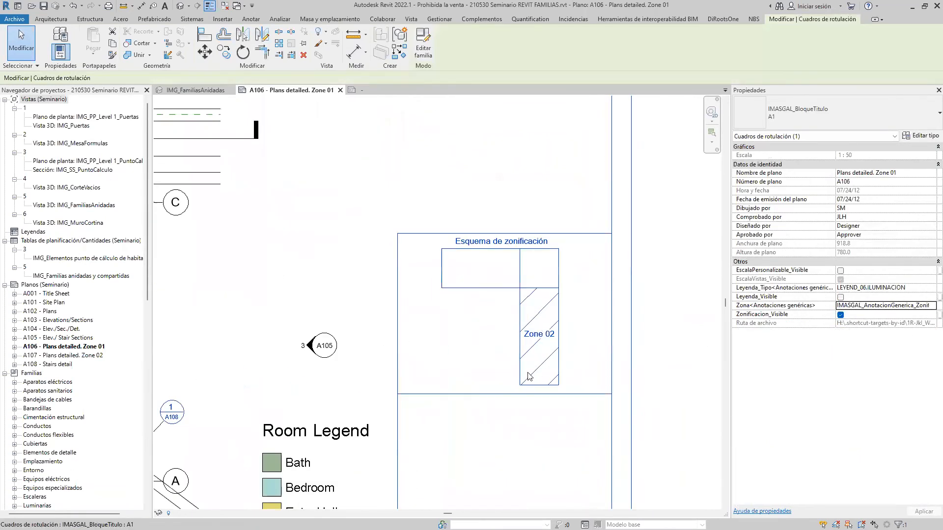
pyautogui.scroll(-2, 645, 373)
pyautogui.scroll(-2, 644, 375)
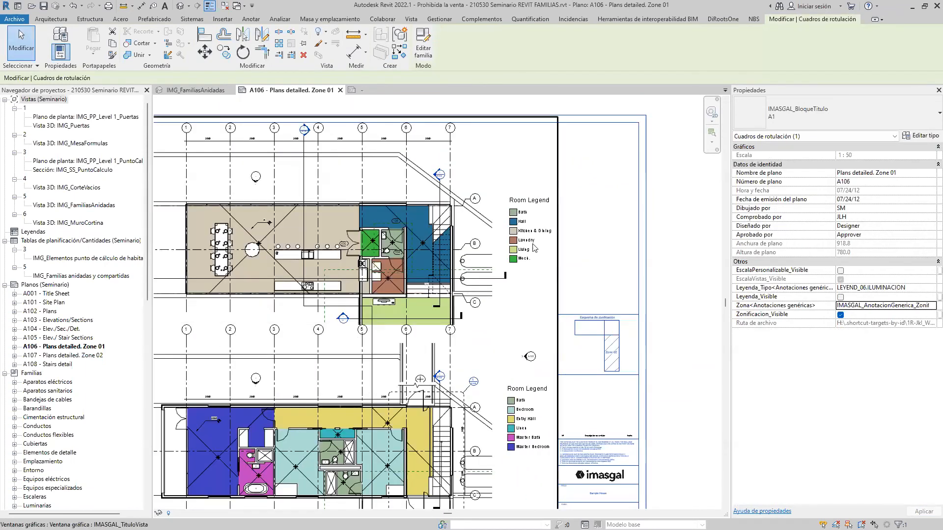
# - Set the title block's Zona<Anotaciones genéricas> parameter to IMASGAL_AnotacionGenerica_Zonificacion : Zona 01 and review the sheet
pyautogui.scroll(2, 640, 380)
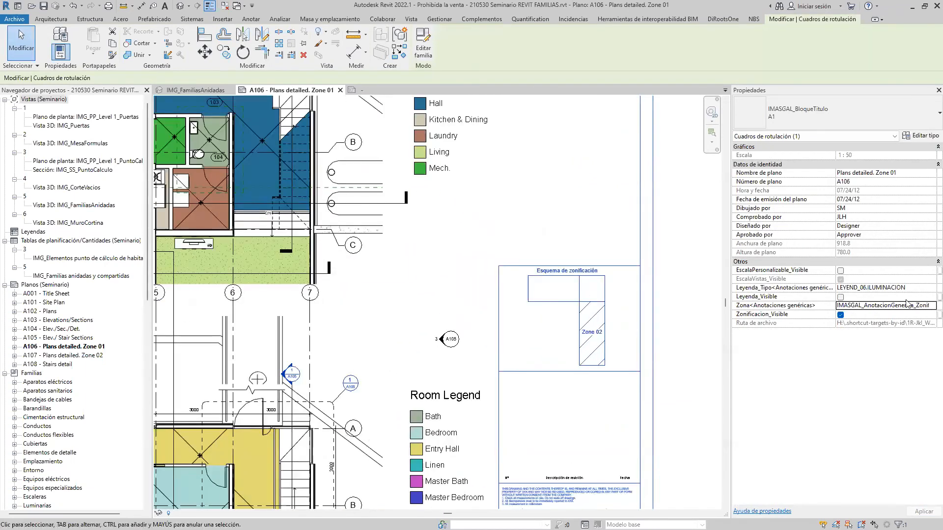
pyautogui.click(929, 306)
pyautogui.click(931, 305)
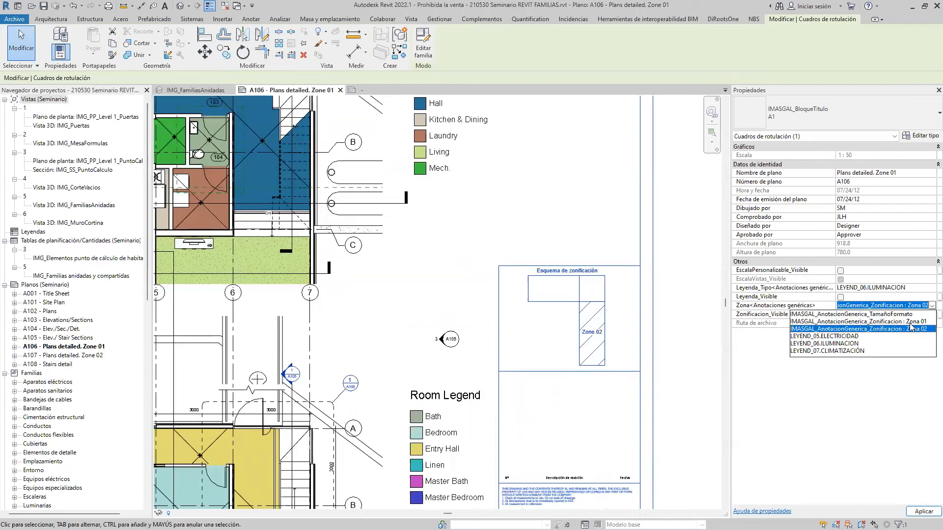
pyautogui.click(909, 322)
pyautogui.moveTo(615, 231); pyautogui.dragTo(564, 412, button='middle')
pyautogui.scroll(-2, 564, 412)
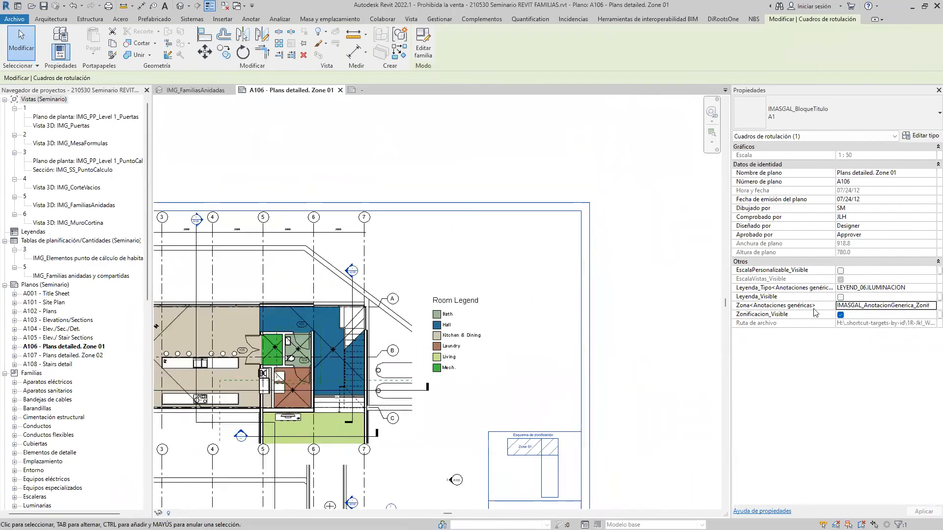
# - Turn on Leyenda_Visible for the title block and review the LEYEND_06.ILUMINACION legend on the sheet
pyautogui.click(841, 297)
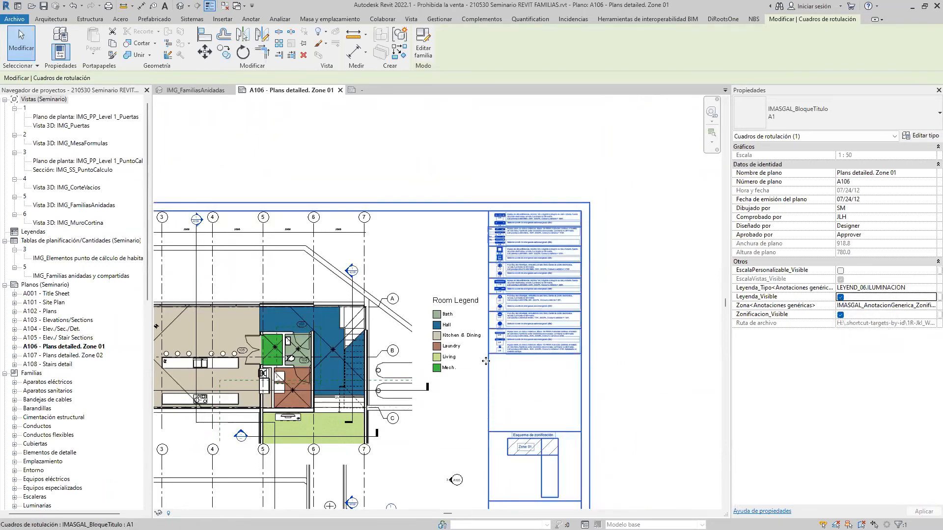
pyautogui.scroll(2, 552, 289)
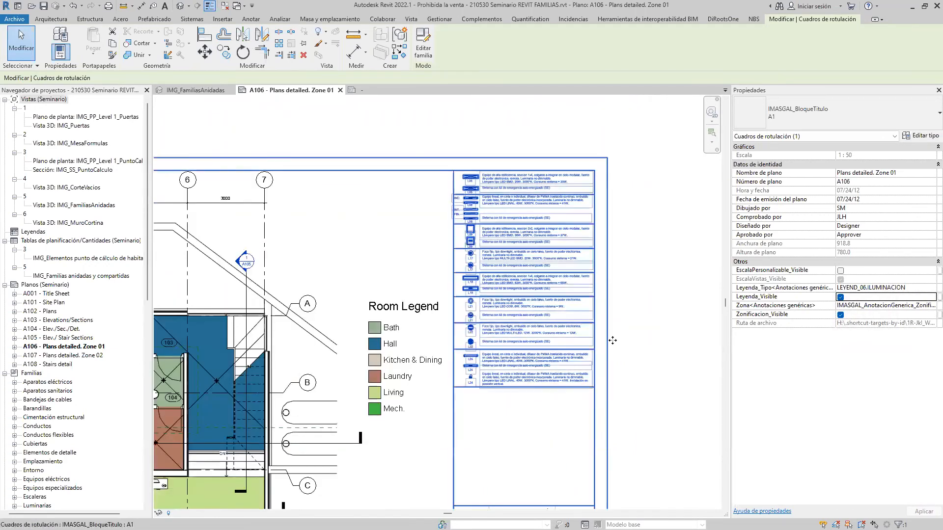
pyautogui.click(701, 342)
pyautogui.click(656, 274)
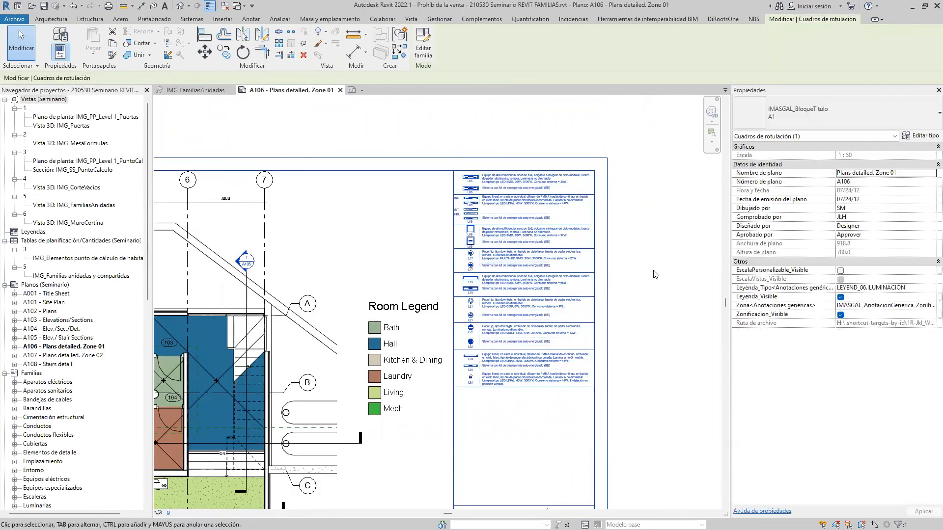
pyautogui.click(656, 274)
pyautogui.scroll(1, 655, 274)
pyautogui.moveTo(533, 351); pyautogui.dragTo(505, 368, button='middle')
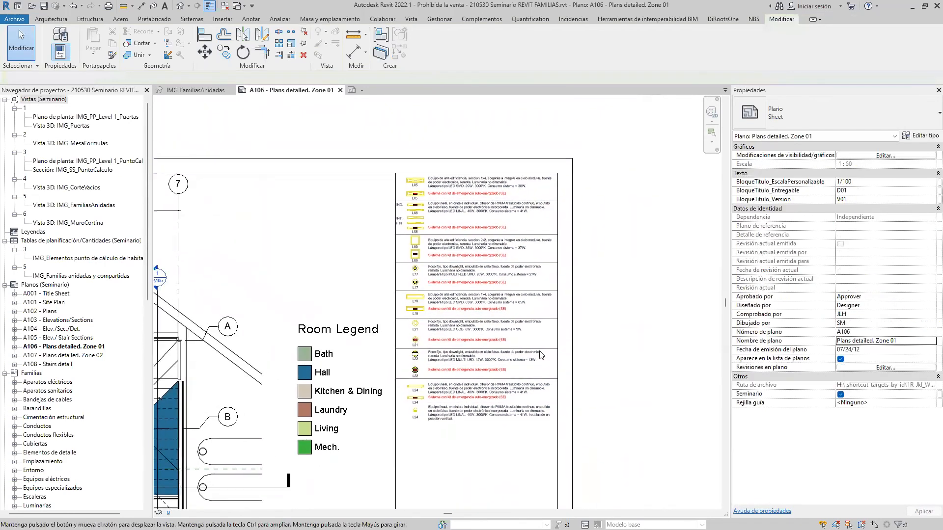
# - Set the title block's Leyenda_Tipo<Anotaciones genéricas> parameter to LEYEND_05.ELECTRICIDAD and apply it
pyautogui.click(505, 368)
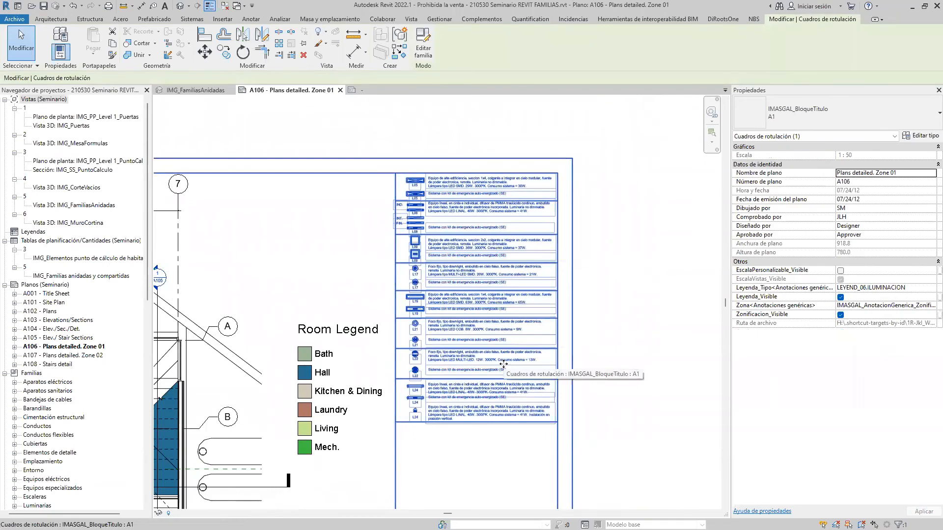
pyautogui.scroll(2, 429, 140)
pyautogui.scroll(-4, 427, 200)
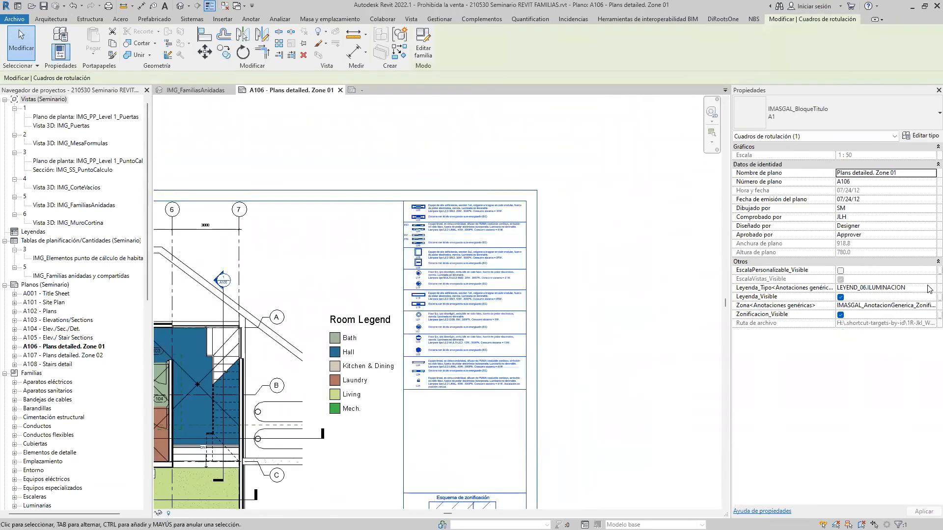
pyautogui.click(871, 288)
pyautogui.click(853, 319)
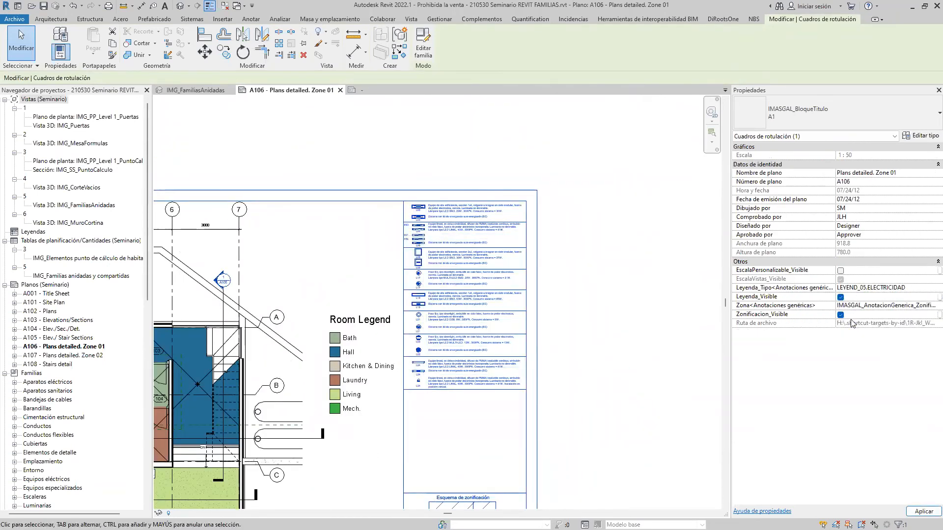
pyautogui.click(923, 511)
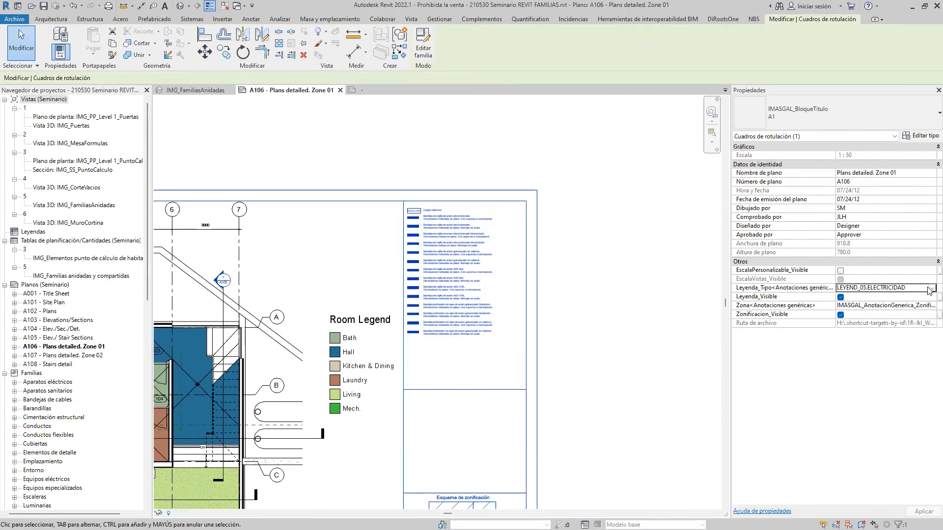
# - Set Leyenda_Tipo<Anotaciones genéricas> to LEYEND_07.CLIMATIZACIÓN, apply it and examine the legend in the title block
pyautogui.click(916, 289)
pyautogui.click(864, 333)
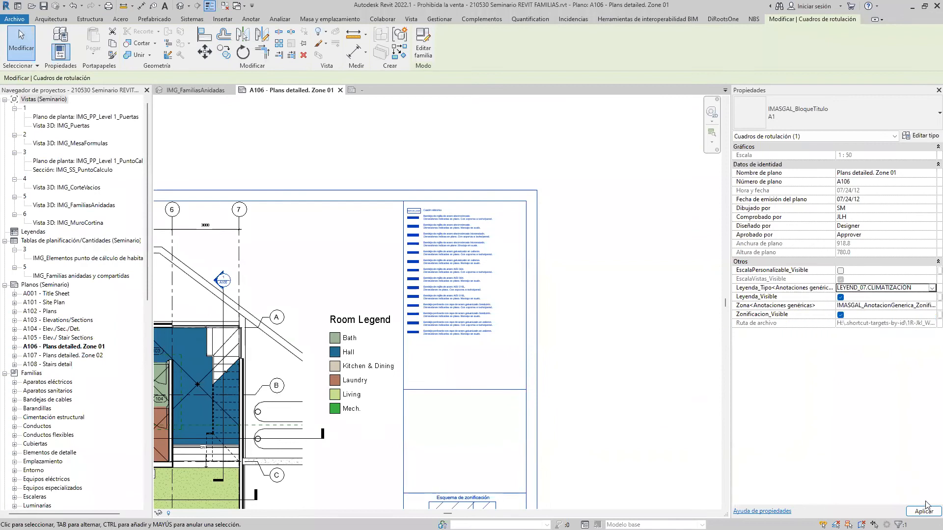
pyautogui.click(923, 511)
pyautogui.click(567, 284)
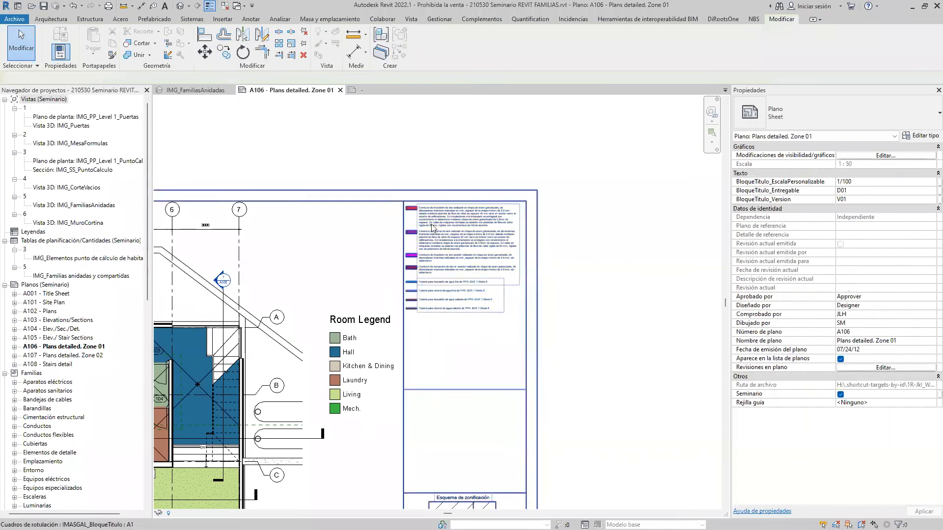
pyautogui.scroll(2, 431, 226)
pyautogui.click(542, 311)
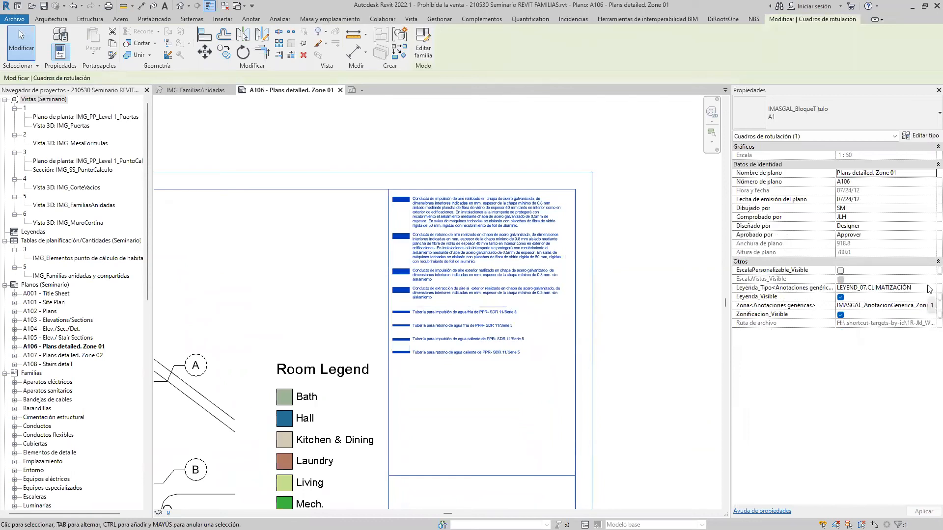
# - Check the available legend types, and locate the nested LEYEND_05, LEYEND_06 and LEYEND_07 annotation families inside the IMASGAL_BloqueTitulo family
pyautogui.click(929, 288)
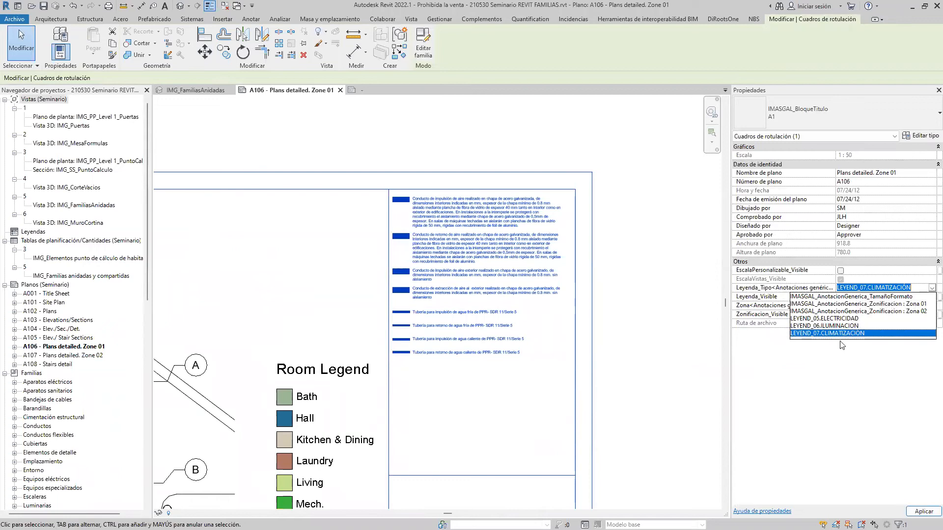
pyautogui.click(849, 325)
pyautogui.click(423, 47)
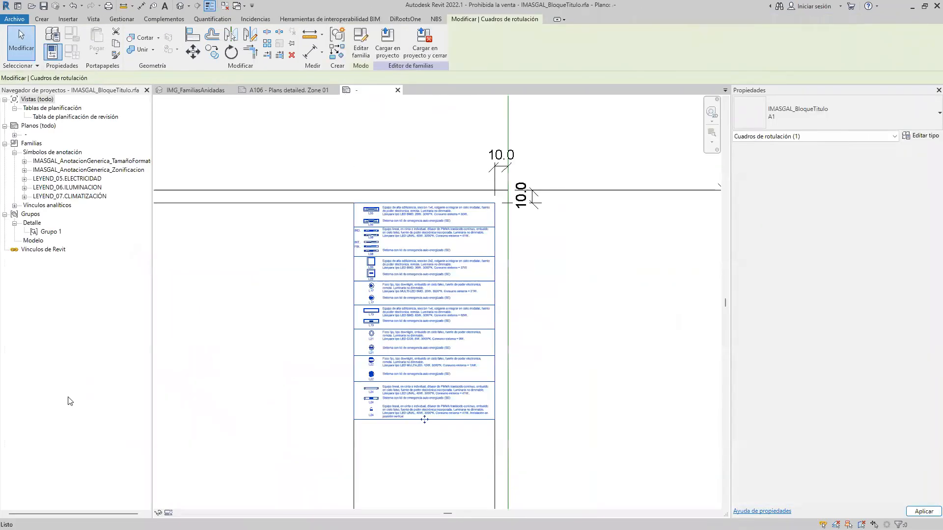
pyautogui.click(49, 196)
pyautogui.keyDown('shift'); pyautogui.click(58, 179); pyautogui.keyUp('shift')
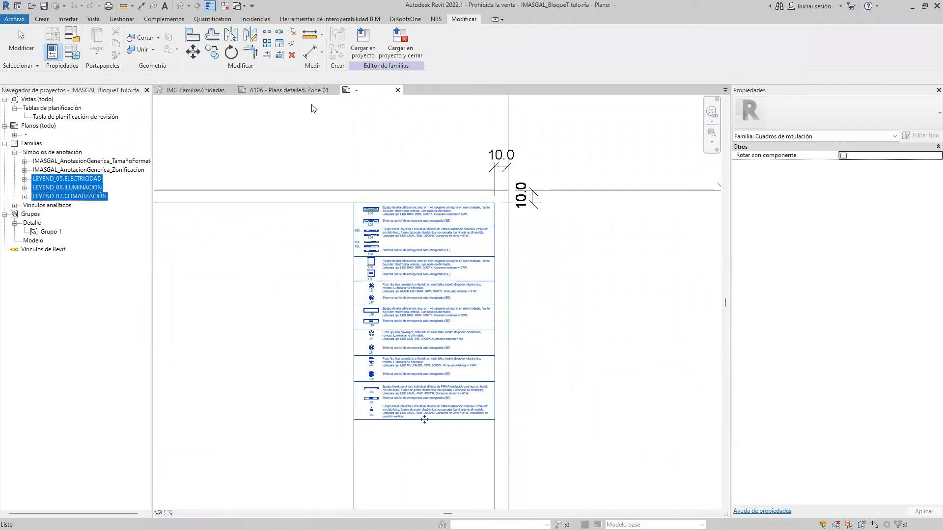
# - Return to sheet A106 and review the air-conditioning legend up close and against the whole sheet
pyautogui.click(309, 90)
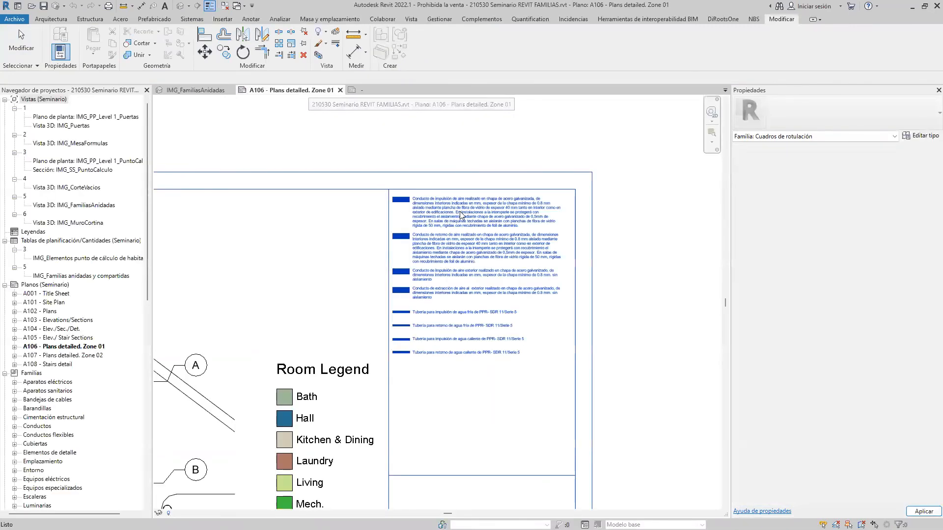
pyautogui.scroll(-2, 579, 278)
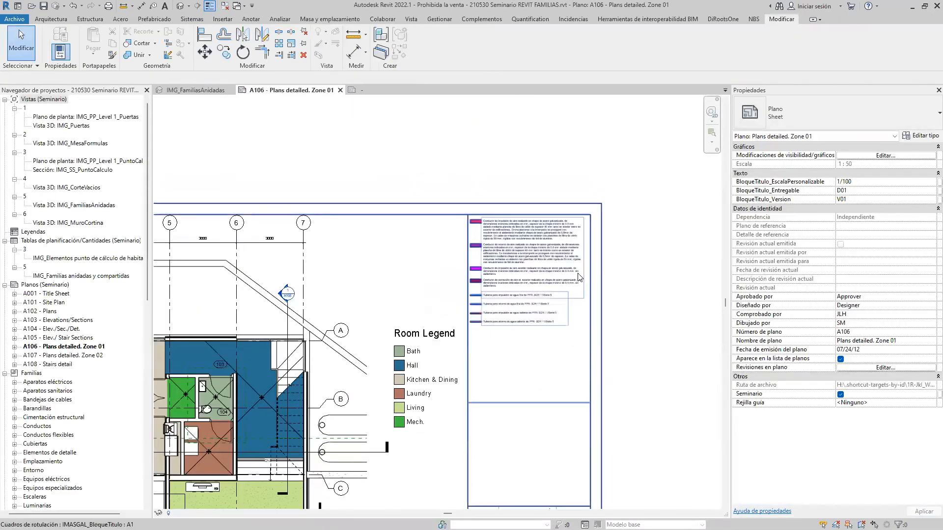
pyautogui.scroll(2, 579, 277)
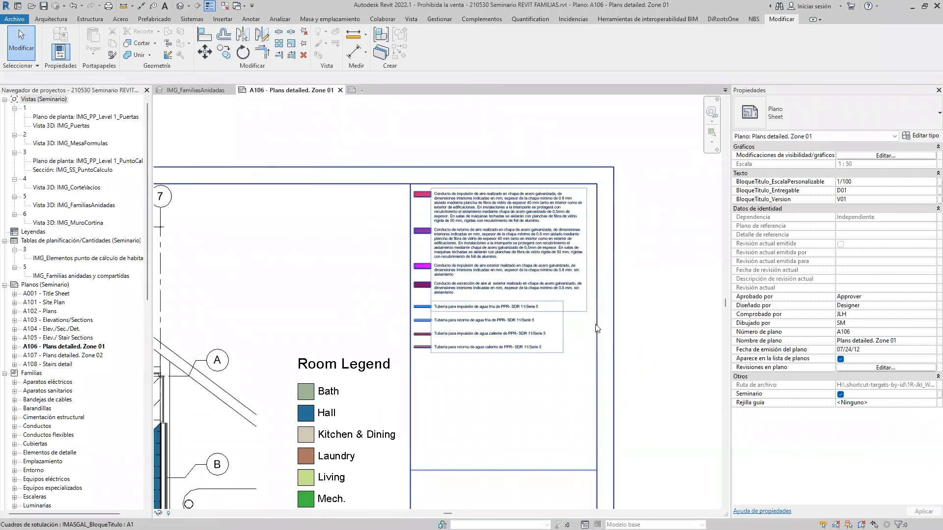
pyautogui.scroll(-5, 620, 200)
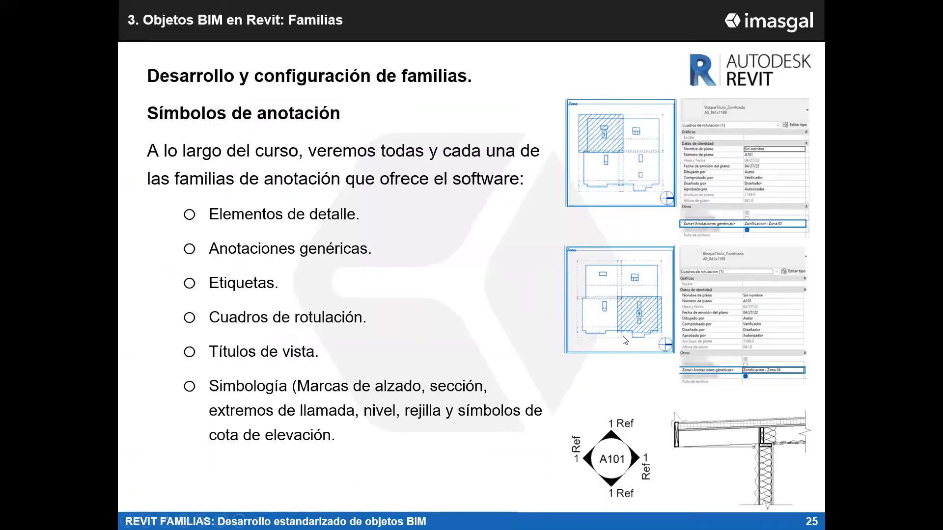
pyautogui.click(807, 270)
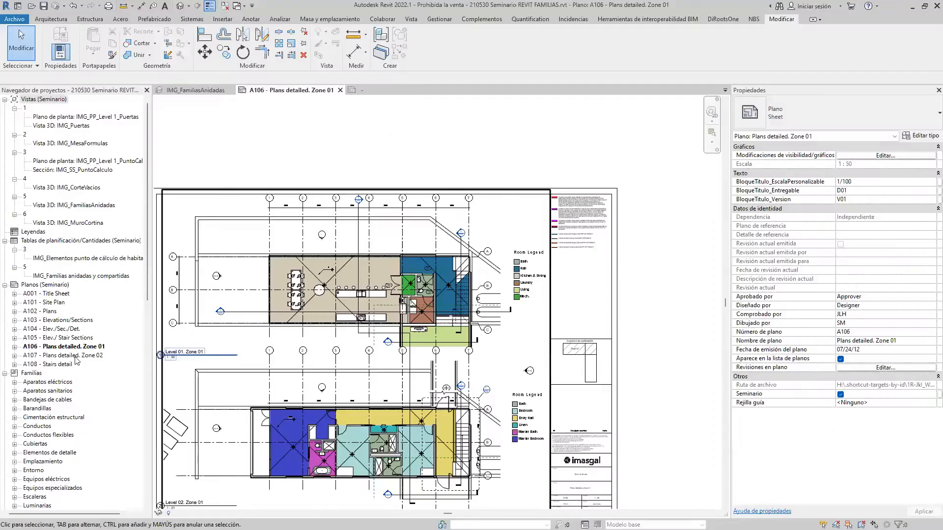
# - Open the 3D view IMG_MuroCortina and orient it to show the retaining walls and courtyard from above
pyautogui.doubleClick(67, 224)
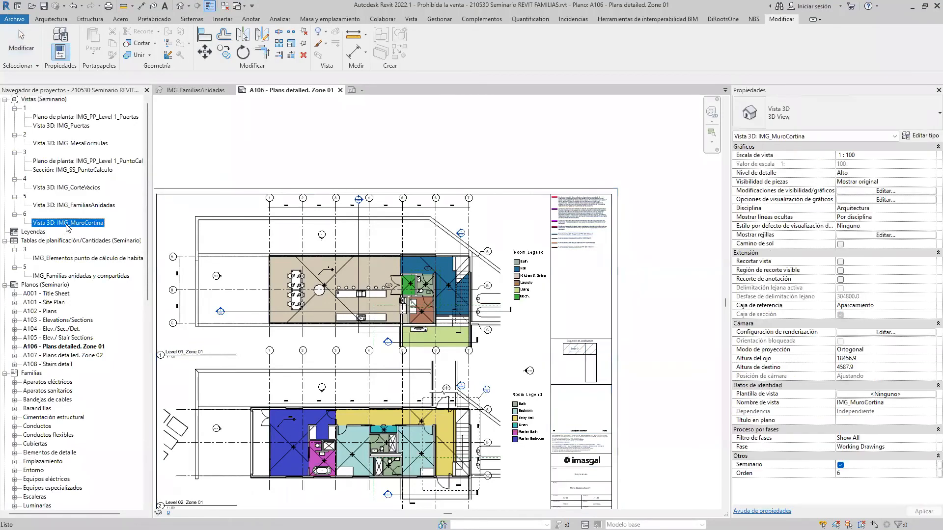
pyautogui.keyDown('shift'); pyautogui.moveTo(554, 354); pyautogui.dragTo(453, 372, button='middle'); pyautogui.keyUp('shift')
pyautogui.keyDown('shift'); pyautogui.moveTo(470, 293); pyautogui.dragTo(477, 268, button='middle'); pyautogui.keyUp('shift')
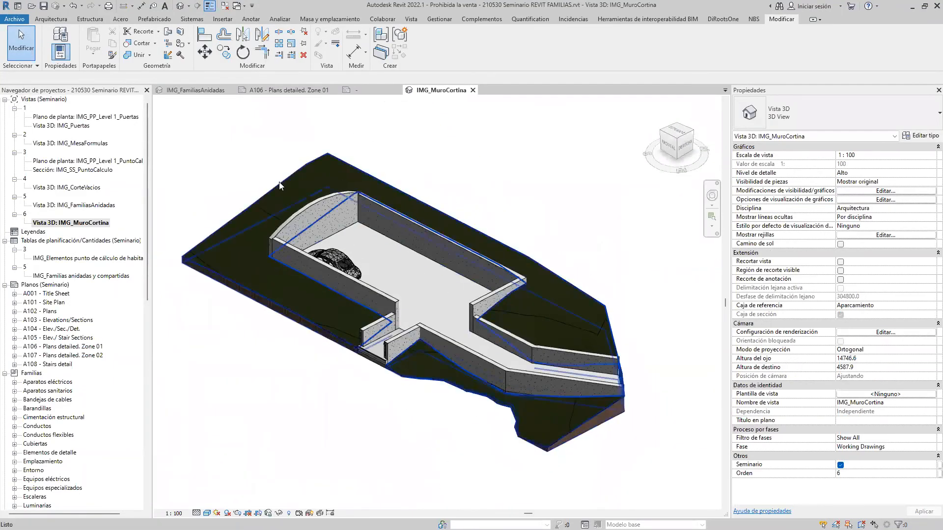
pyautogui.scroll(1, 279, 182)
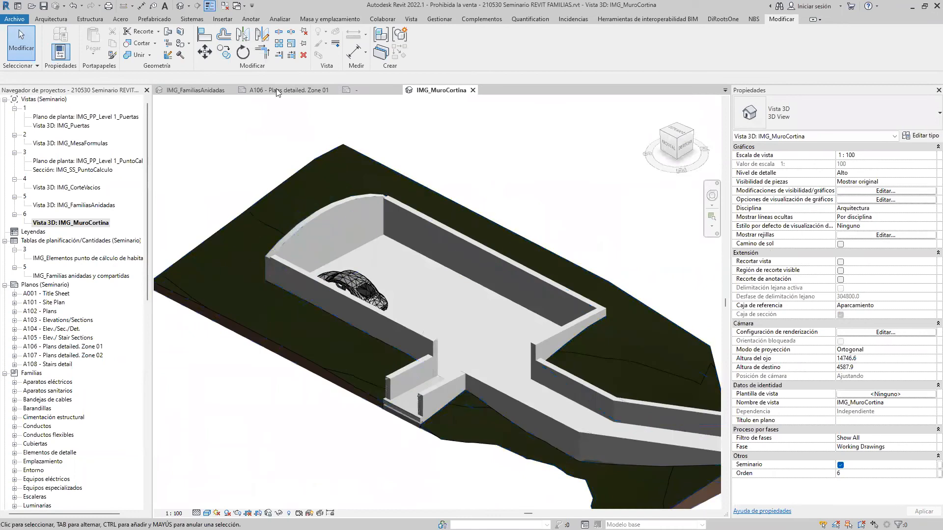
# - Start a new in-place mass in the IMG_MuroCortina view, dismissing the Show Mass notice and accepting the mass name
pyautogui.click(341, 17)
pyautogui.click(121, 40)
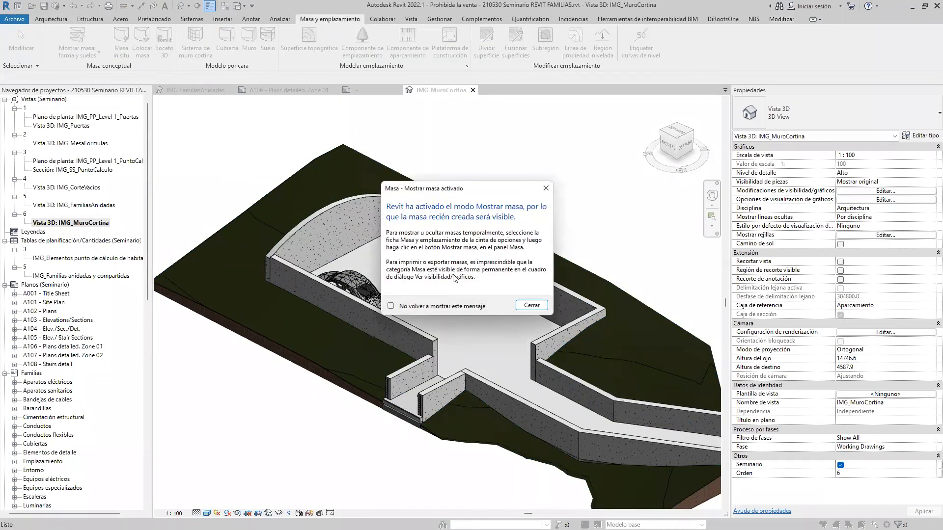
pyautogui.click(533, 307)
pyautogui.click(491, 288)
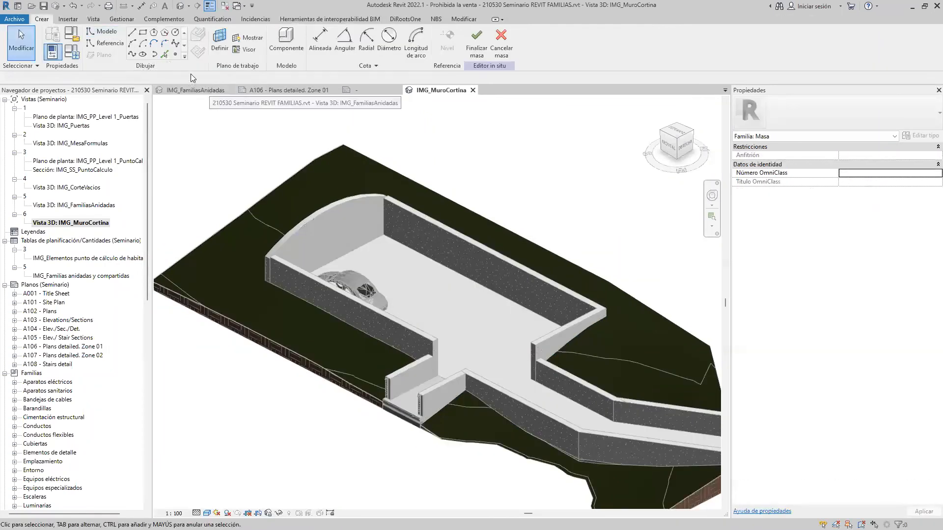
# - Set the curved-top retaining wall as the work plane and create a model line from the wall's arched upper edge
pyautogui.click(219, 42)
pyautogui.scroll(2, 321, 227)
pyautogui.scroll(2, 321, 227)
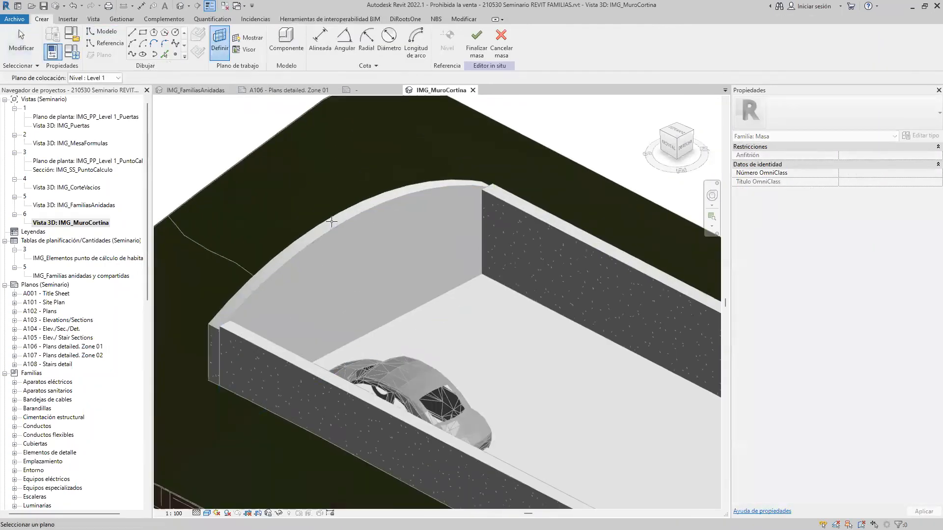
pyautogui.click(328, 221)
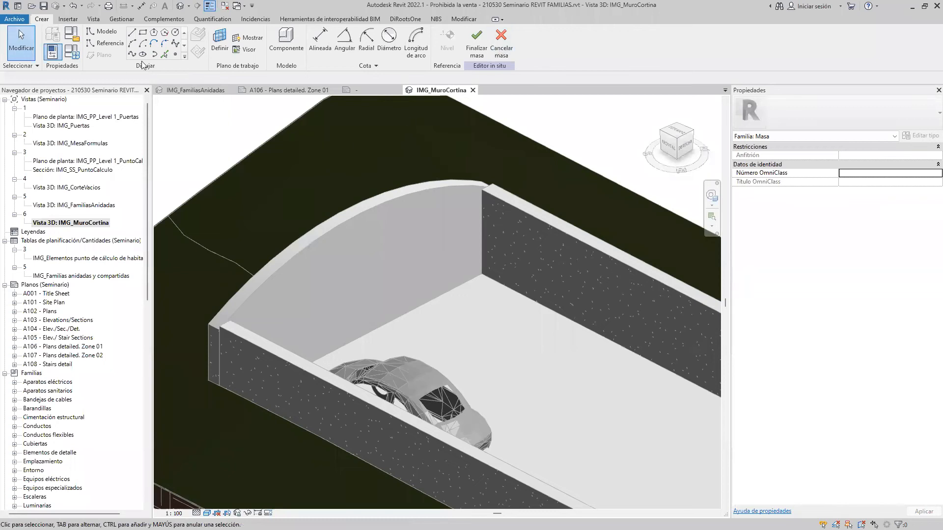
pyautogui.click(164, 54)
pyautogui.click(300, 238)
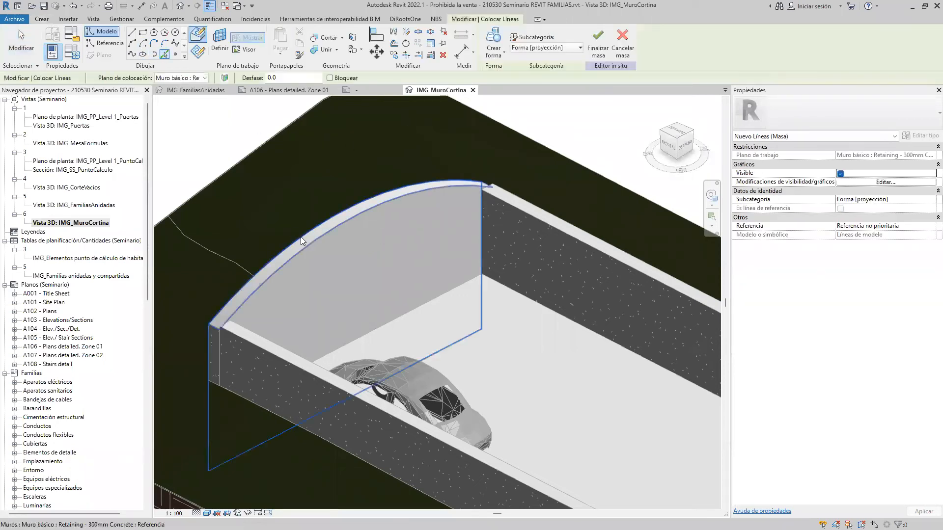
pyautogui.scroll(-3, 284, 218)
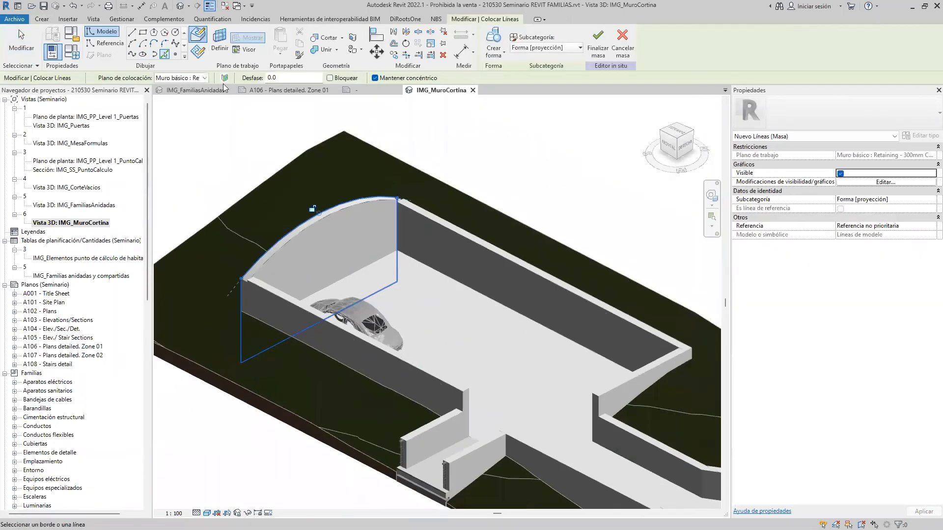
pyautogui.click(219, 44)
pyautogui.scroll(2, 638, 393)
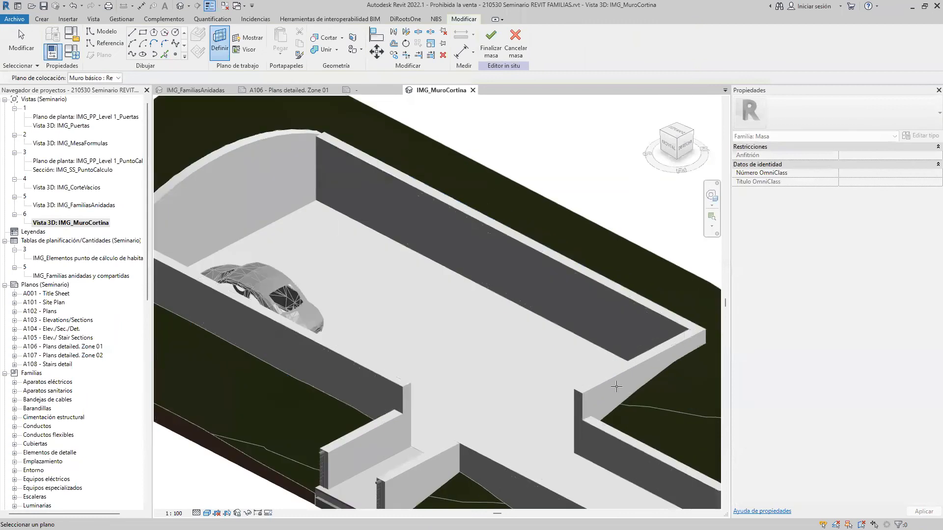
pyautogui.click(450, 452)
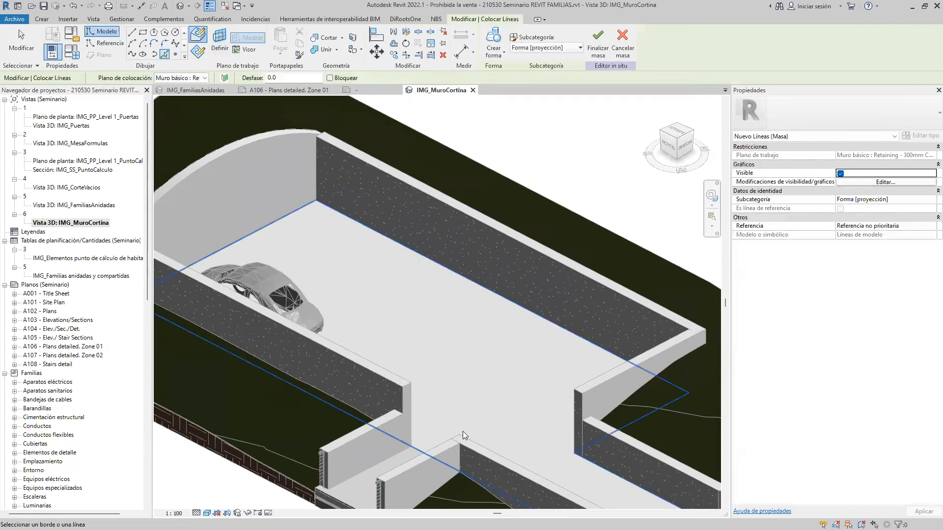
pyautogui.click(221, 44)
pyautogui.click(406, 442)
pyautogui.click(133, 46)
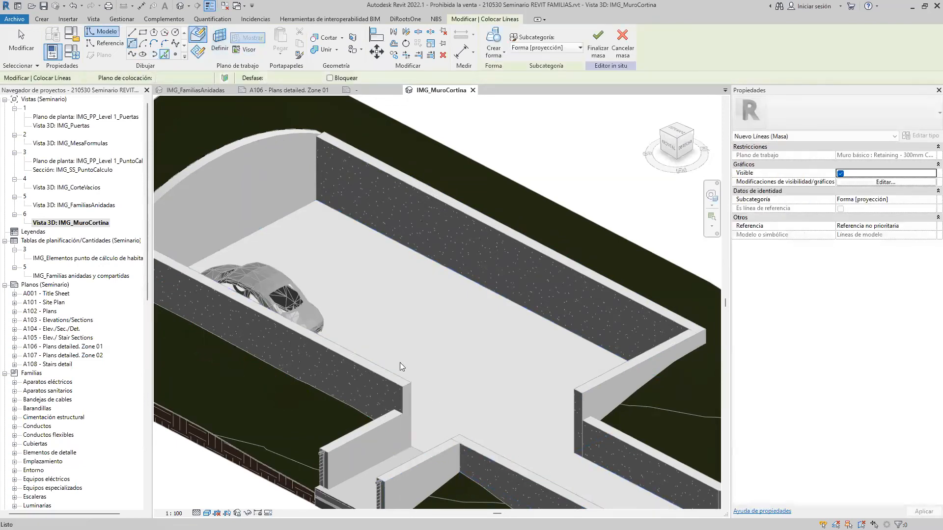
pyautogui.click(403, 387)
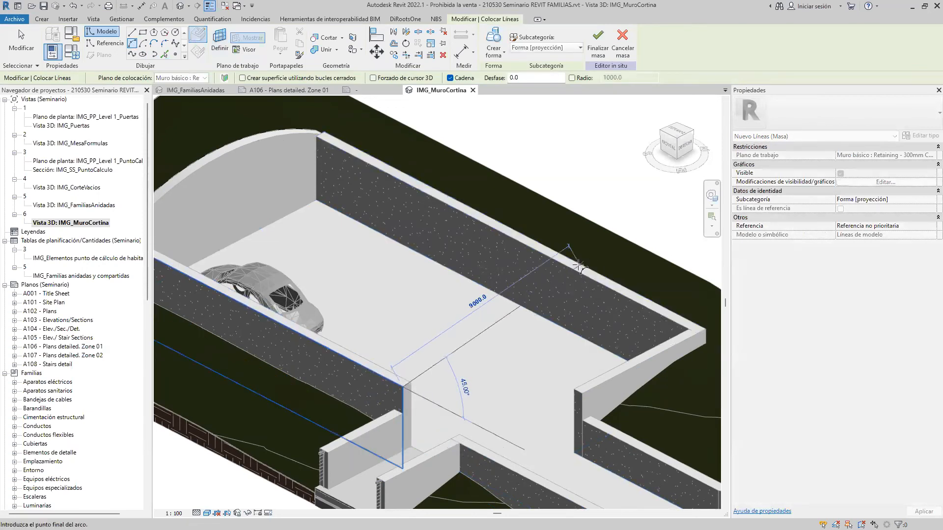
pyautogui.keyDown('shift'); pyautogui.moveTo(565, 275); pyautogui.dragTo(406, 396, button='middle'); pyautogui.keyUp('shift')
pyautogui.press('Escape')
pyautogui.press('Escape')
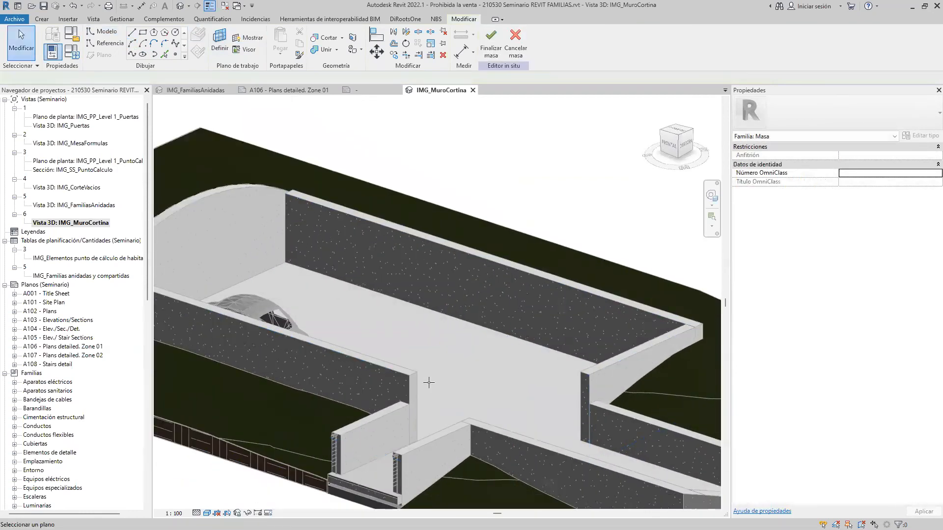
# - Draw a semicircular model arc about 11.7 m long from the end face of the near courtyard wall across to the opposite long wall
pyautogui.scroll(3, 417, 378)
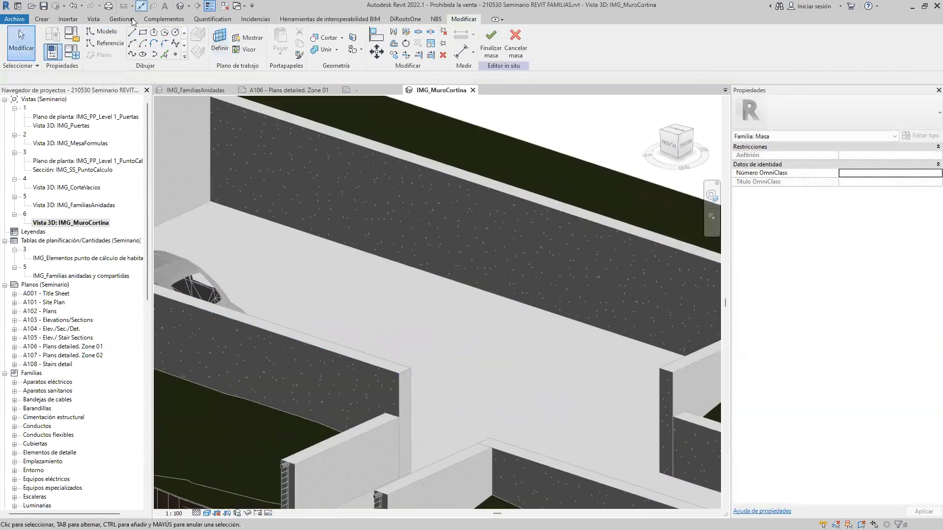
pyautogui.click(101, 31)
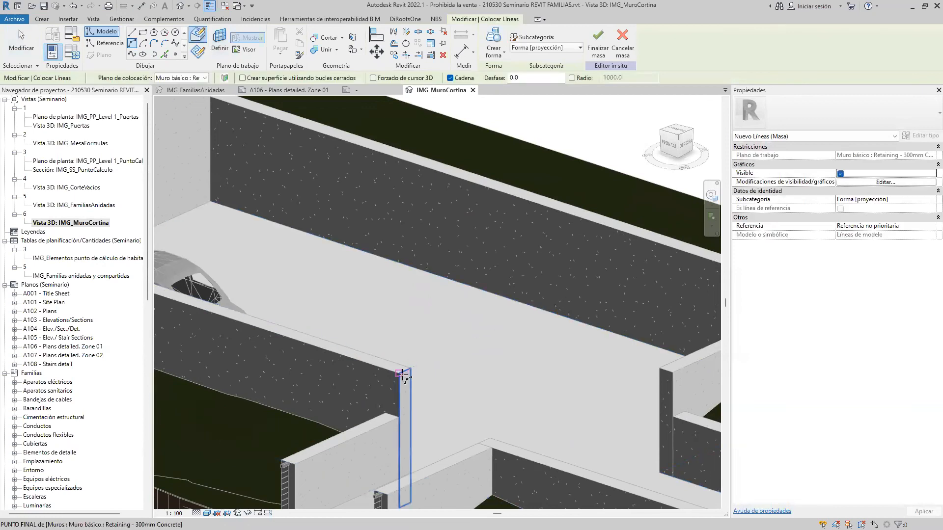
pyautogui.click(401, 374)
pyautogui.scroll(-3, 401, 374)
pyautogui.click(590, 288)
pyautogui.scroll(-2, 562, 232)
pyautogui.click(563, 223)
pyautogui.press('Escape')
pyautogui.press('Escape')
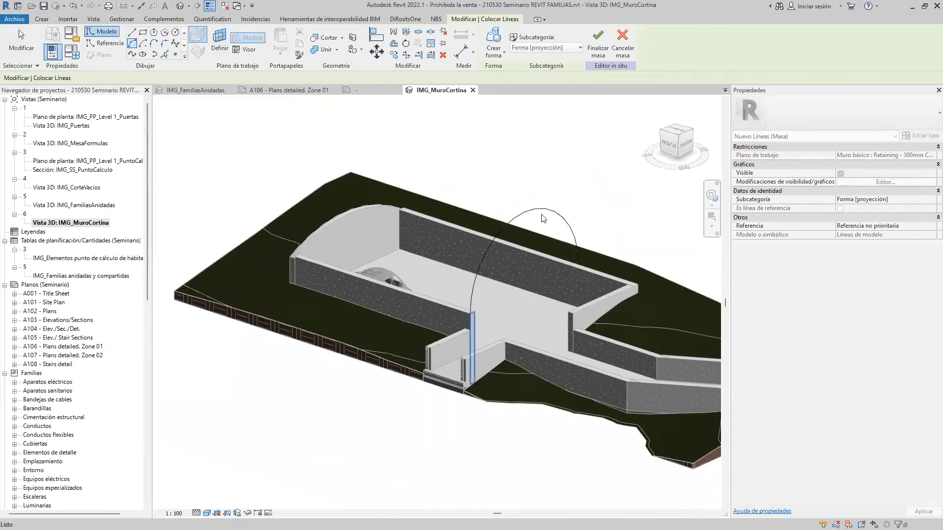
# - Create an open surface form between the curved wall's arched edge line and the semicircular arc spanning the courtyard
pyautogui.click(542, 211)
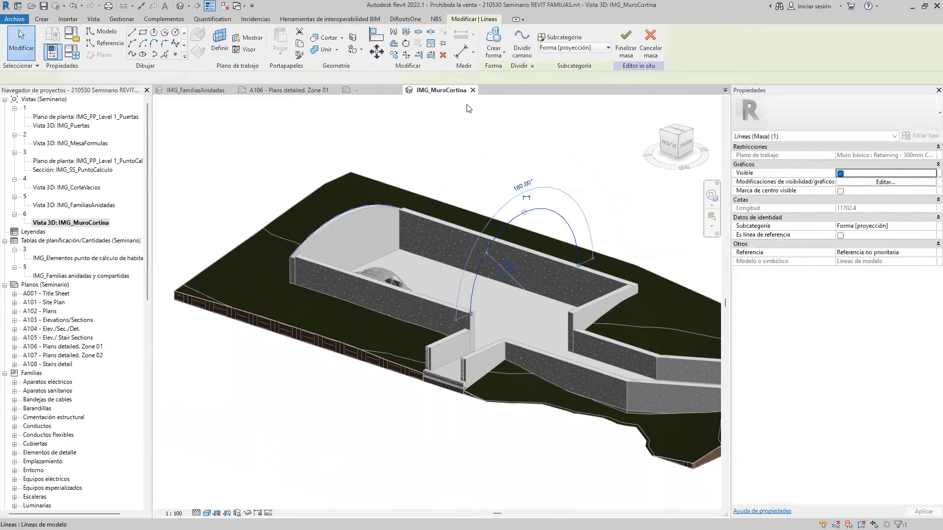
pyautogui.click(493, 38)
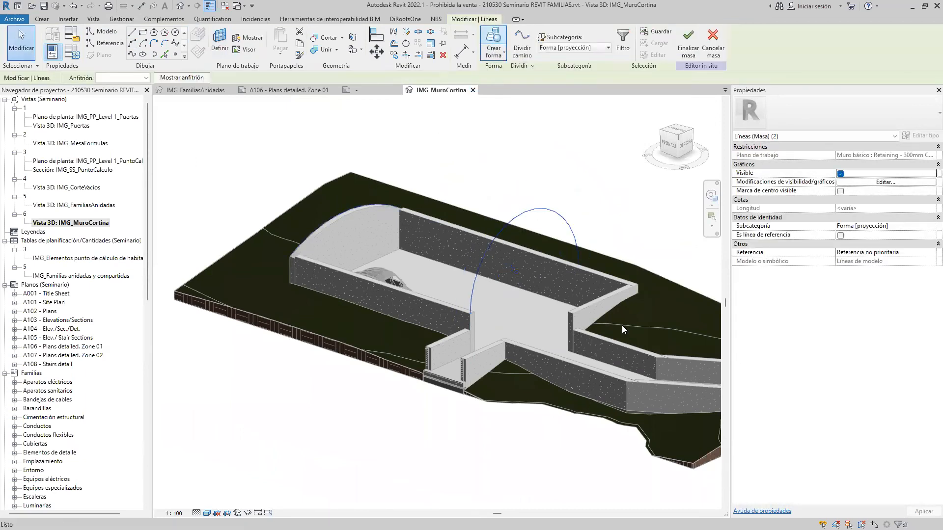
pyautogui.keyDown('shift'); pyautogui.moveTo(491, 363); pyautogui.dragTo(469, 450, button='middle'); pyautogui.keyUp('shift')
pyautogui.click(480, 273)
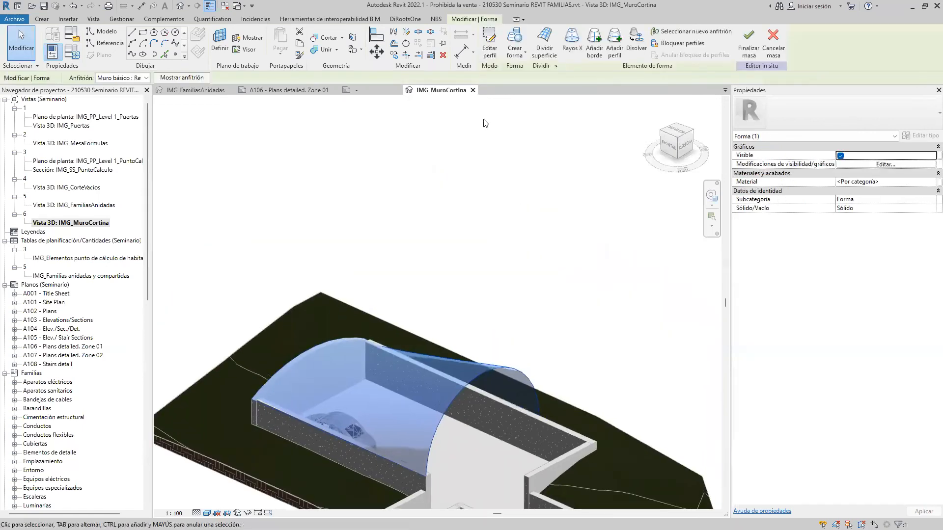
# - Divide the vaulted form's surface and set both its U and V grid numbers to 15
pyautogui.moveTo(500, 327); pyautogui.dragTo(510, 304, button='middle')
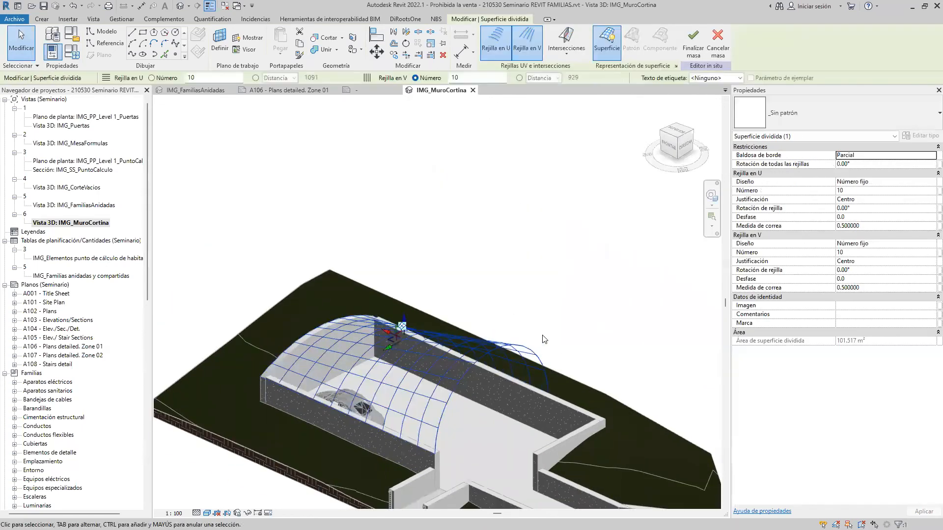
pyautogui.keyDown('shift'); pyautogui.moveTo(434, 303); pyautogui.dragTo(356, 322, button='middle'); pyautogui.keyUp('shift')
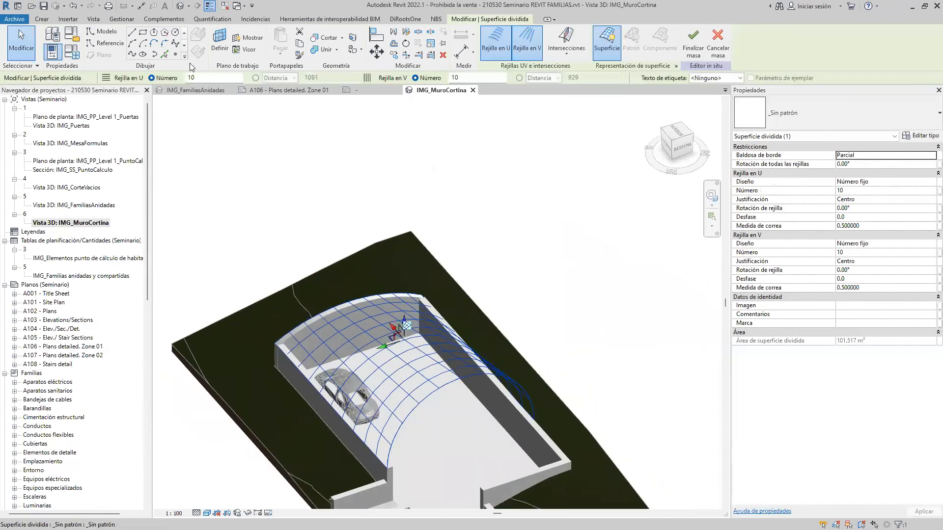
pyautogui.moveTo(200, 78); pyautogui.dragTo(172, 87)
pyautogui.press('Tab')
pyautogui.write('1')
pyautogui.press('Return')
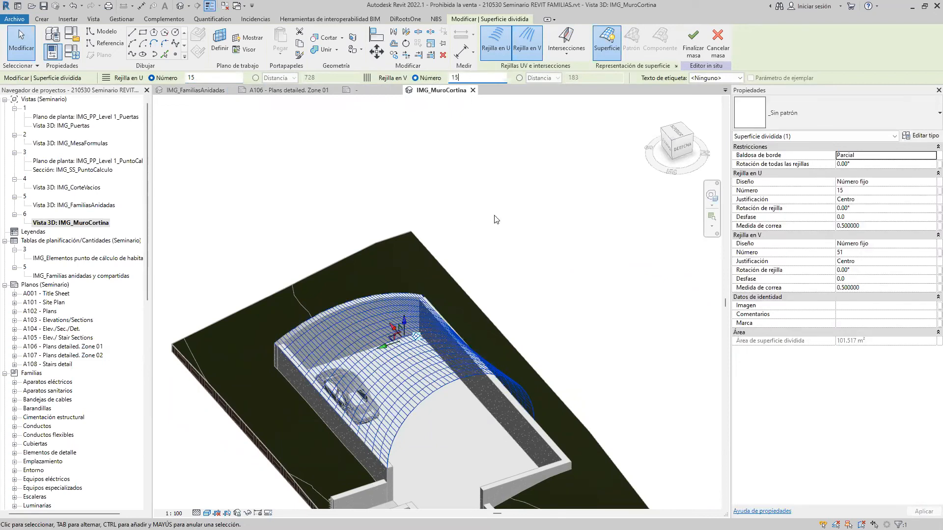
pyautogui.press('Return')
pyautogui.moveTo(528, 314); pyautogui.dragTo(551, 247, button='middle')
pyautogui.scroll(2, 496, 310)
pyautogui.scroll(-2, 496, 310)
pyautogui.keyDown('shift'); pyautogui.moveTo(469, 367); pyautogui.dragTo(482, 330, button='middle'); pyautogui.keyUp('shift')
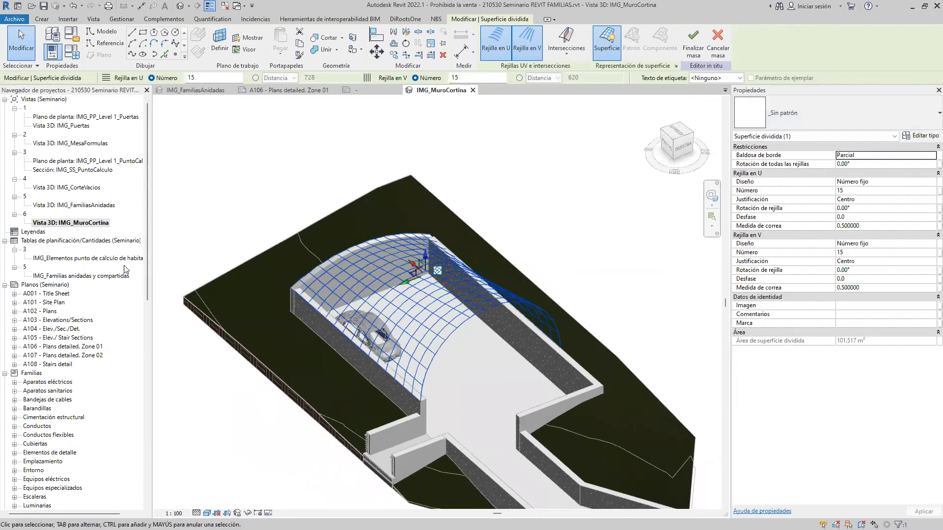
# - Apply the rectangular PanelMuroCortina curtain panel family to the divided surface and inspect the resulting lattice up close
pyautogui.moveTo(146, 246); pyautogui.dragTo(161, 413)
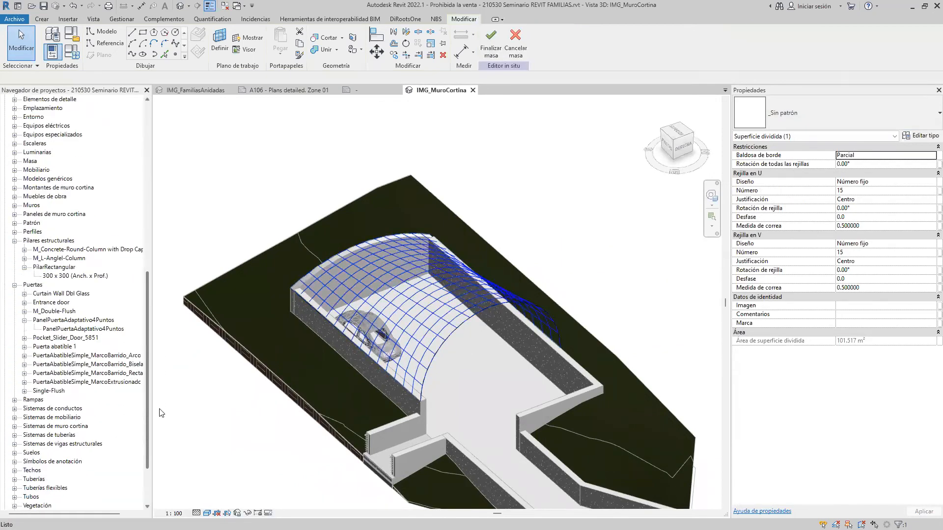
pyautogui.click(14, 214)
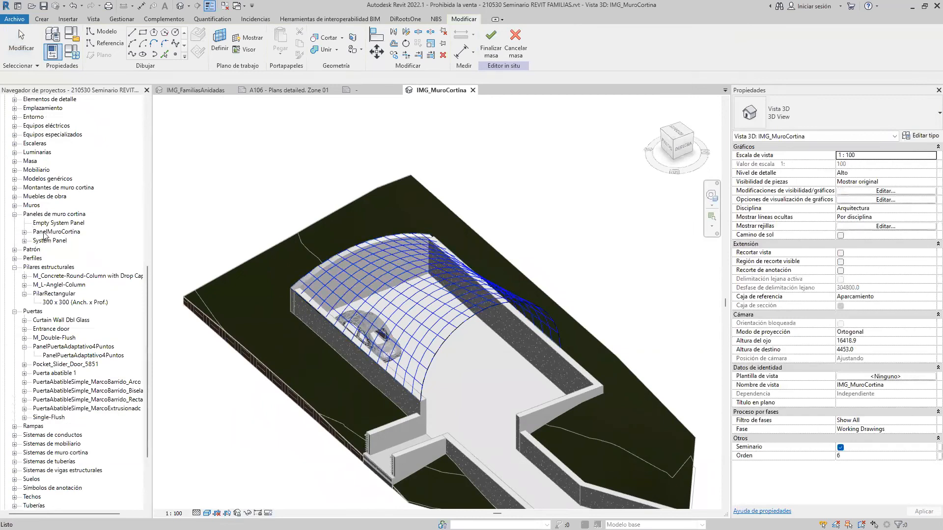
pyautogui.click(46, 232)
pyautogui.click(535, 305)
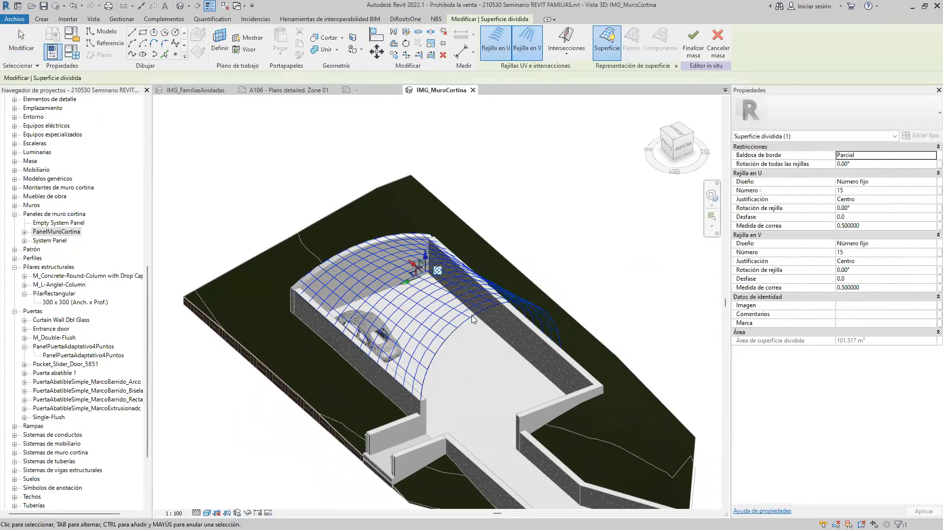
pyautogui.click(844, 119)
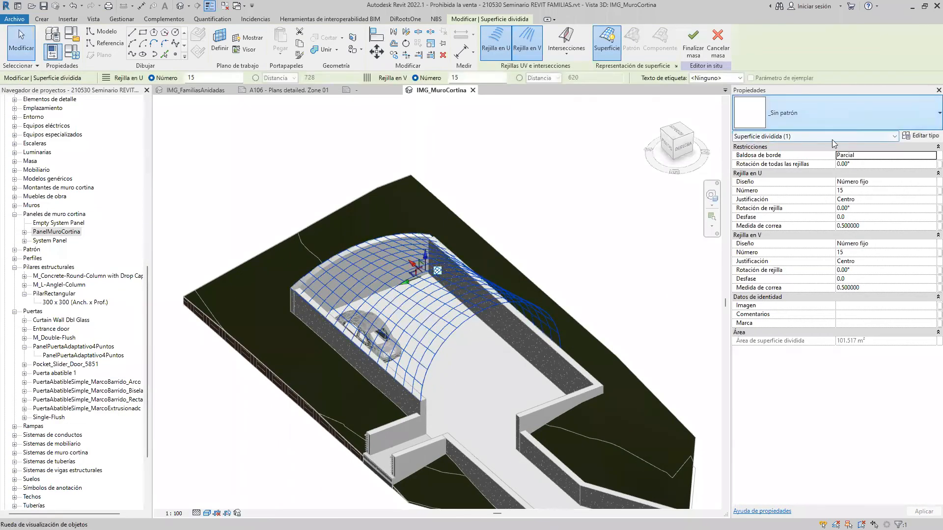
pyautogui.scroll(-3, 826, 273)
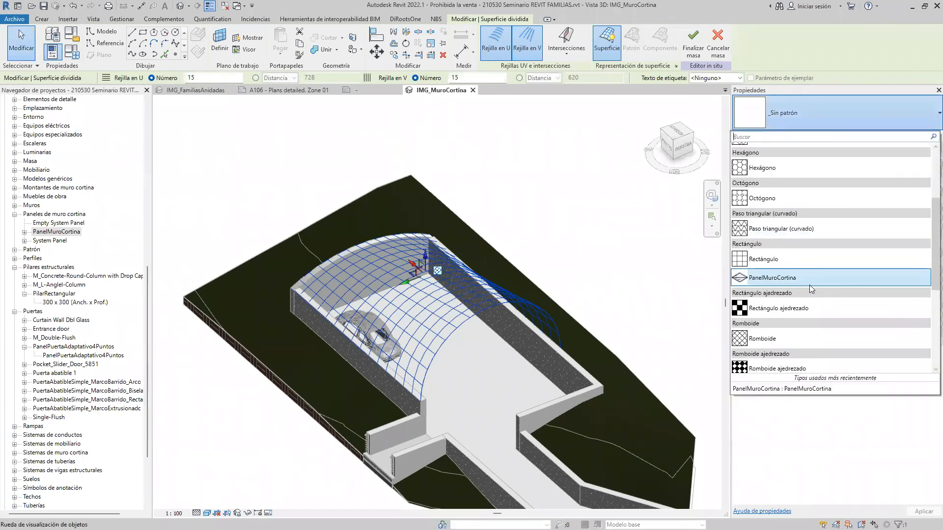
pyautogui.click(783, 278)
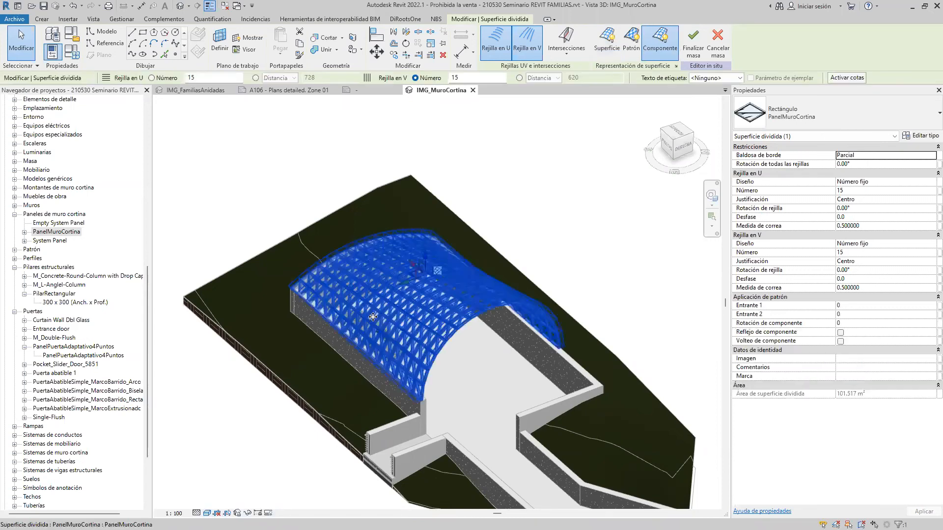
pyautogui.click(463, 350)
pyautogui.scroll(5, 433, 317)
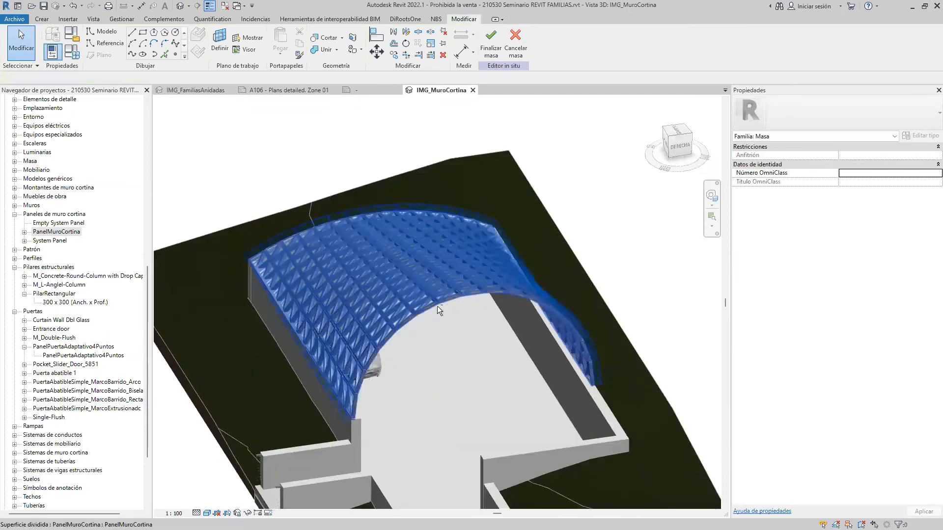
pyautogui.keyDown('shift'); pyautogui.moveTo(512, 349); pyautogui.dragTo(523, 376, button='middle'); pyautogui.keyUp('shift')
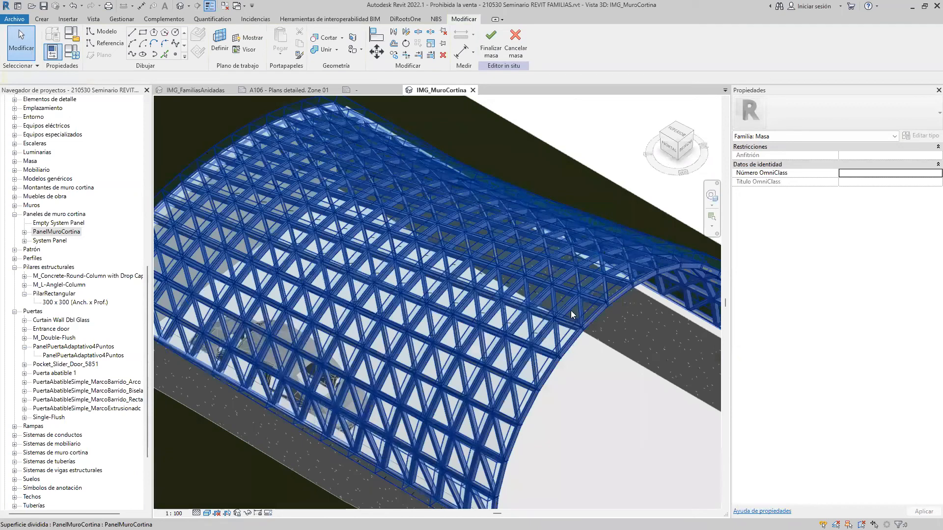
pyautogui.keyDown('shift'); pyautogui.moveTo(506, 279); pyautogui.dragTo(493, 273, button='middle'); pyautogui.keyUp('shift')
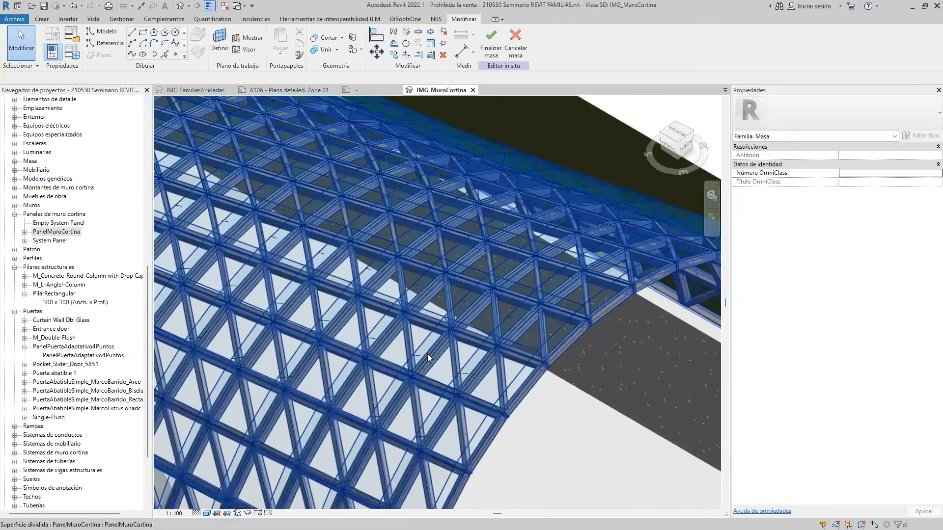
pyautogui.scroll(-5, 475, 324)
# - Open the PanelMuroCortina family for editing and examine its rectangular tile pattern grid, adaptive points and frame geometry
pyautogui.rightClick(57, 231)
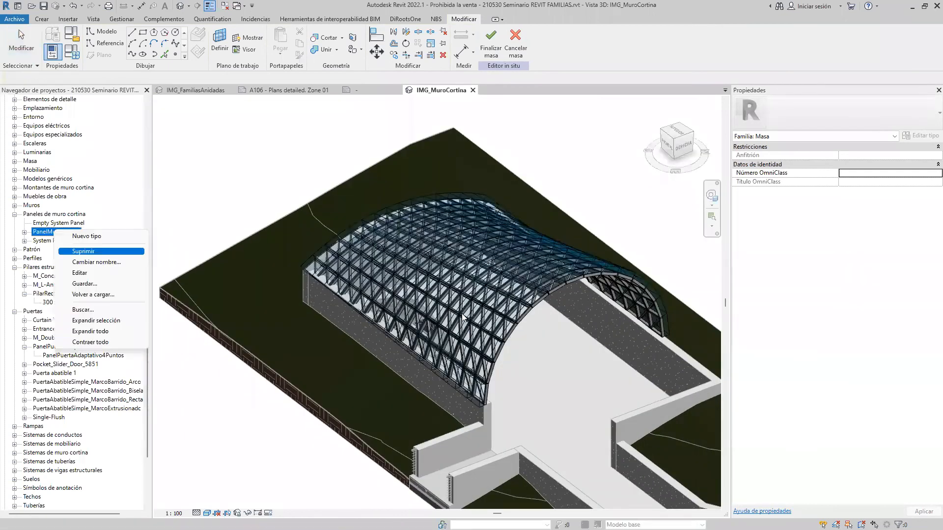
pyautogui.click(78, 273)
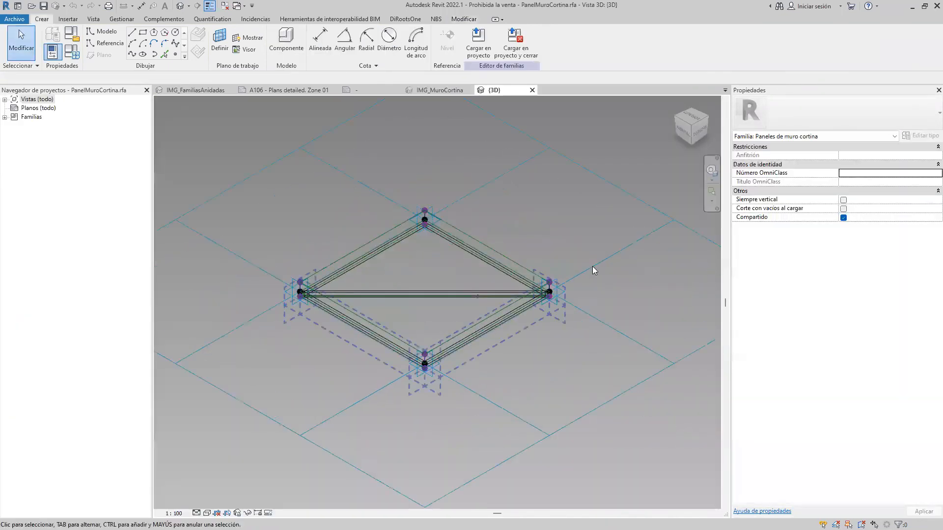
pyautogui.click(579, 226)
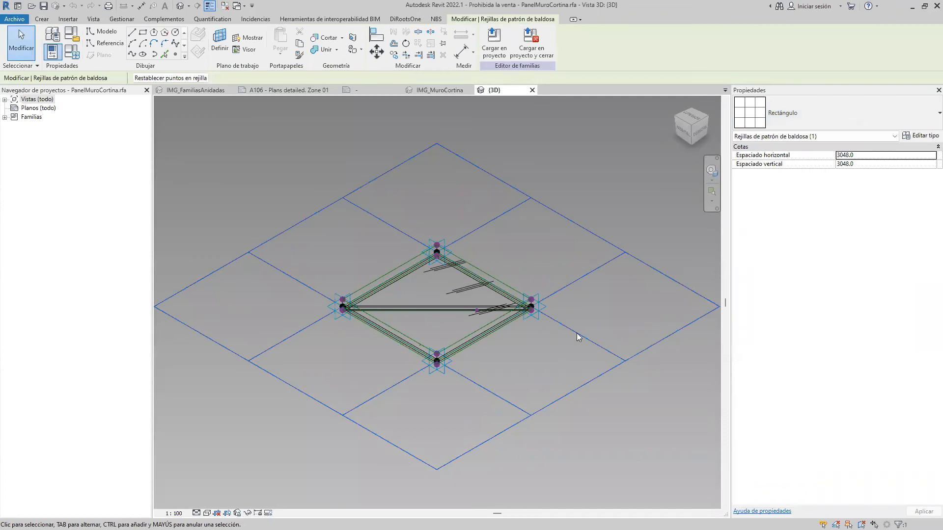
pyautogui.scroll(3, 374, 327)
pyautogui.scroll(4, 317, 277)
pyautogui.click(323, 257)
pyautogui.scroll(-3, 272, 293)
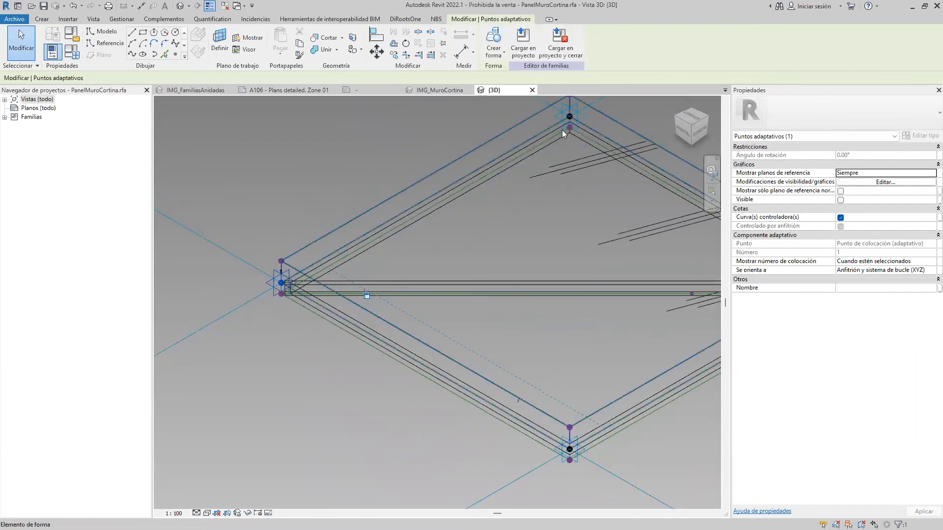
pyautogui.scroll(-5, 562, 129)
pyautogui.scroll(3, 564, 240)
pyautogui.press('Escape')
pyautogui.moveTo(305, 155)
pyautogui.mouseDown(button='middle')
pyautogui.moveTo(273, 260)
pyautogui.moveTo(589, 207)
pyautogui.moveTo(841, 184)
pyautogui.moveTo(381, 399)
pyautogui.mouseUp(button='middle')
pyautogui.click(252, 260)
pyautogui.moveTo(425, 366)
pyautogui.keyDown('shift'); pyautogui.mouseDown(button='middle')
pyautogui.moveTo(428, 346)
pyautogui.moveTo(423, 354)
pyautogui.moveTo(432, 365)
pyautogui.moveTo(452, 361)
pyautogui.moveTo(443, 103)
pyautogui.mouseUp(button='middle'); pyautogui.keyUp('shift')
pyautogui.click(409, 368)
# - Return to the IMG_MuroCortina view and set the panelled vault's U grid number to 10, checking it from several angles
pyautogui.click(447, 89)
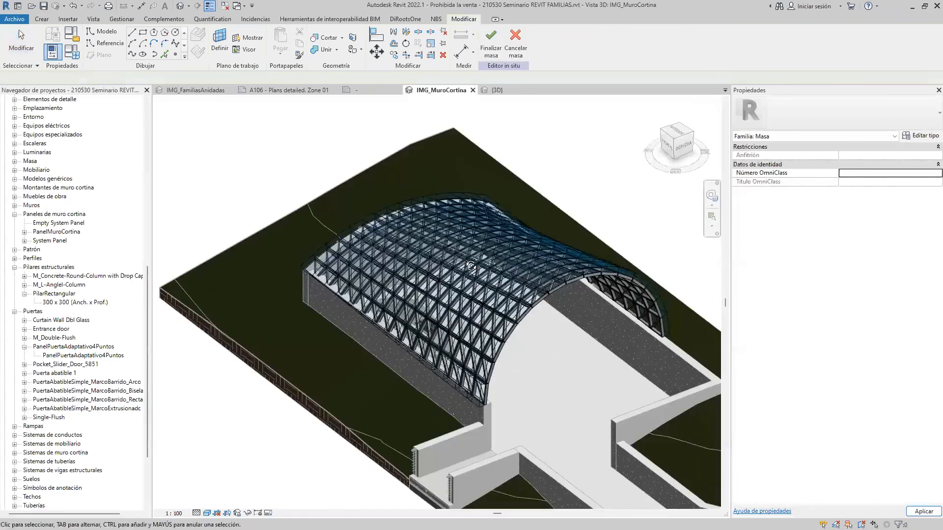
pyautogui.scroll(3, 469, 274)
pyautogui.keyDown('shift'); pyautogui.moveTo(469, 274); pyautogui.dragTo(477, 53, button='middle'); pyautogui.keyUp('shift')
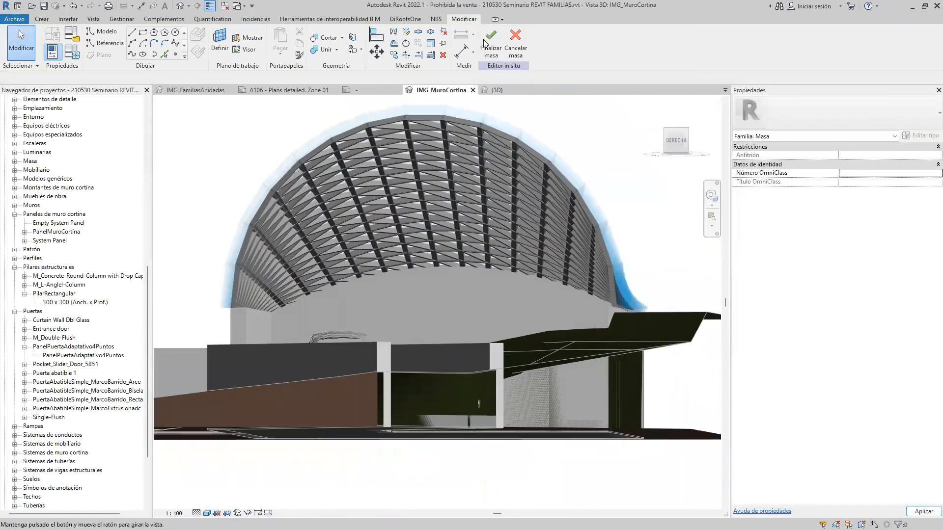
pyautogui.keyDown('shift'); pyautogui.moveTo(523, 242); pyautogui.dragTo(521, 78, button='middle'); pyautogui.keyUp('shift')
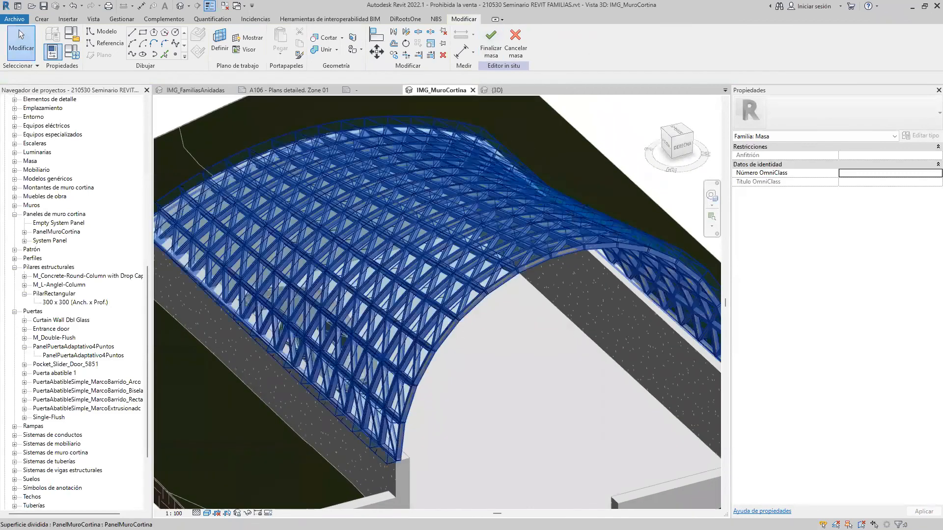
pyautogui.click(372, 110)
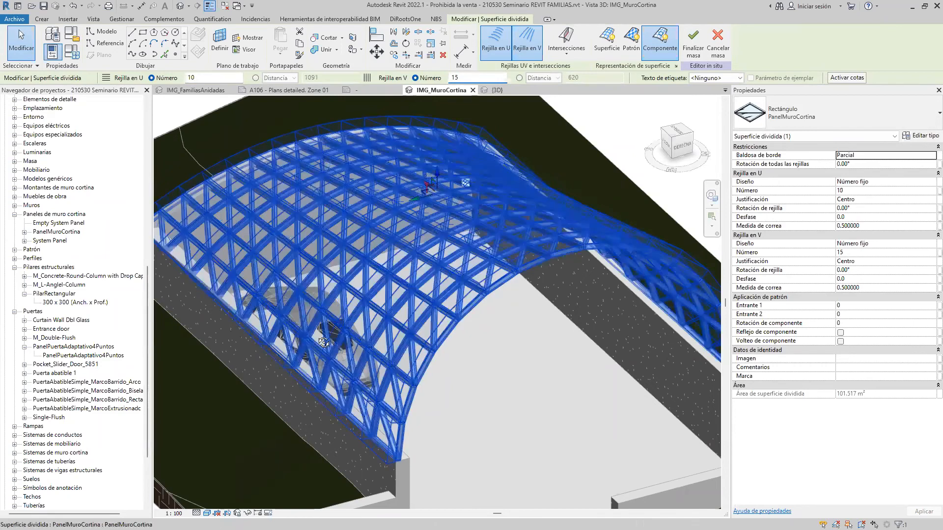
pyautogui.scroll(-3, 310, 338)
pyautogui.keyDown('shift'); pyautogui.moveTo(439, 351); pyautogui.dragTo(430, 381, button='middle'); pyautogui.keyUp('shift')
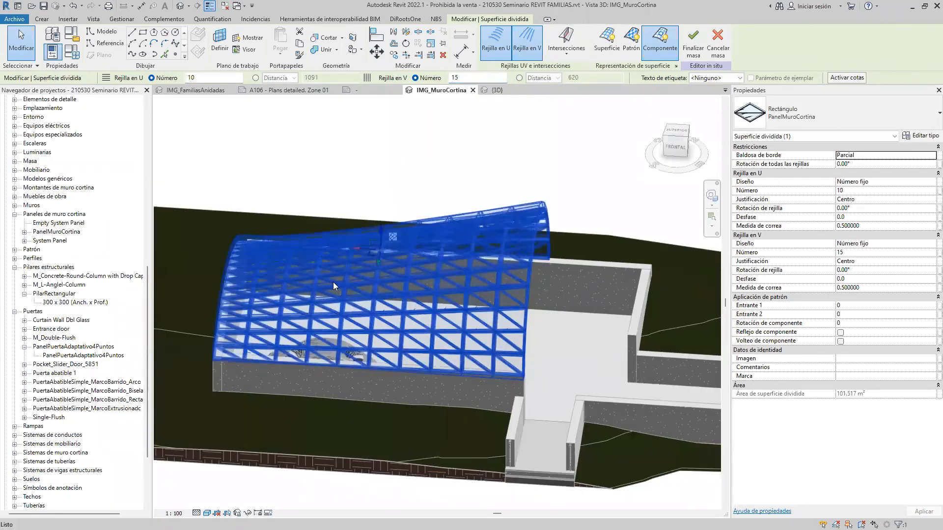
pyautogui.keyDown('shift'); pyautogui.moveTo(701, 173); pyautogui.dragTo(673, 214, button='middle'); pyautogui.keyUp('shift')
pyautogui.scroll(2, 379, 293)
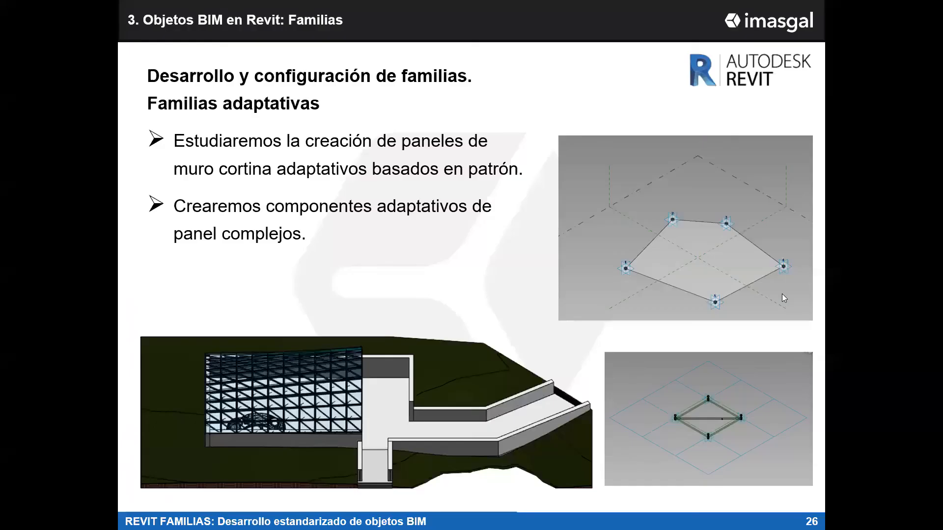
pyautogui.click(781, 294)
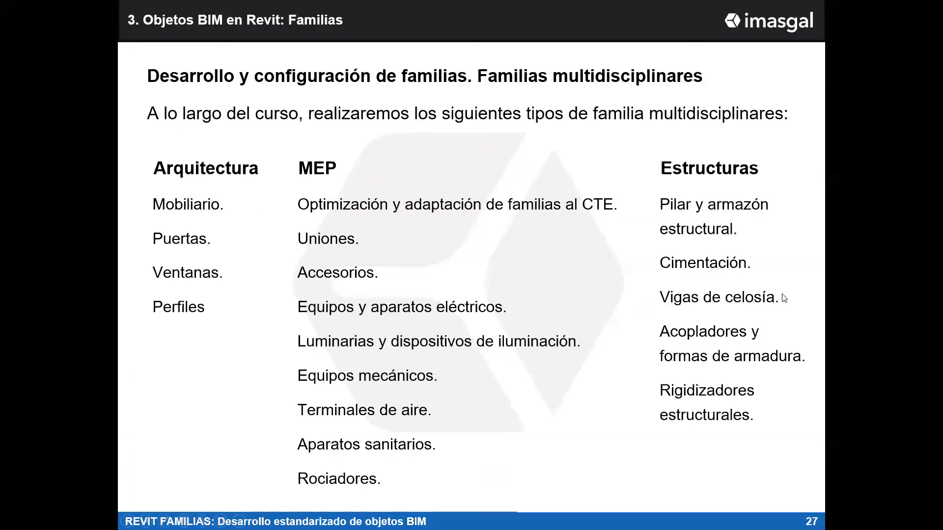